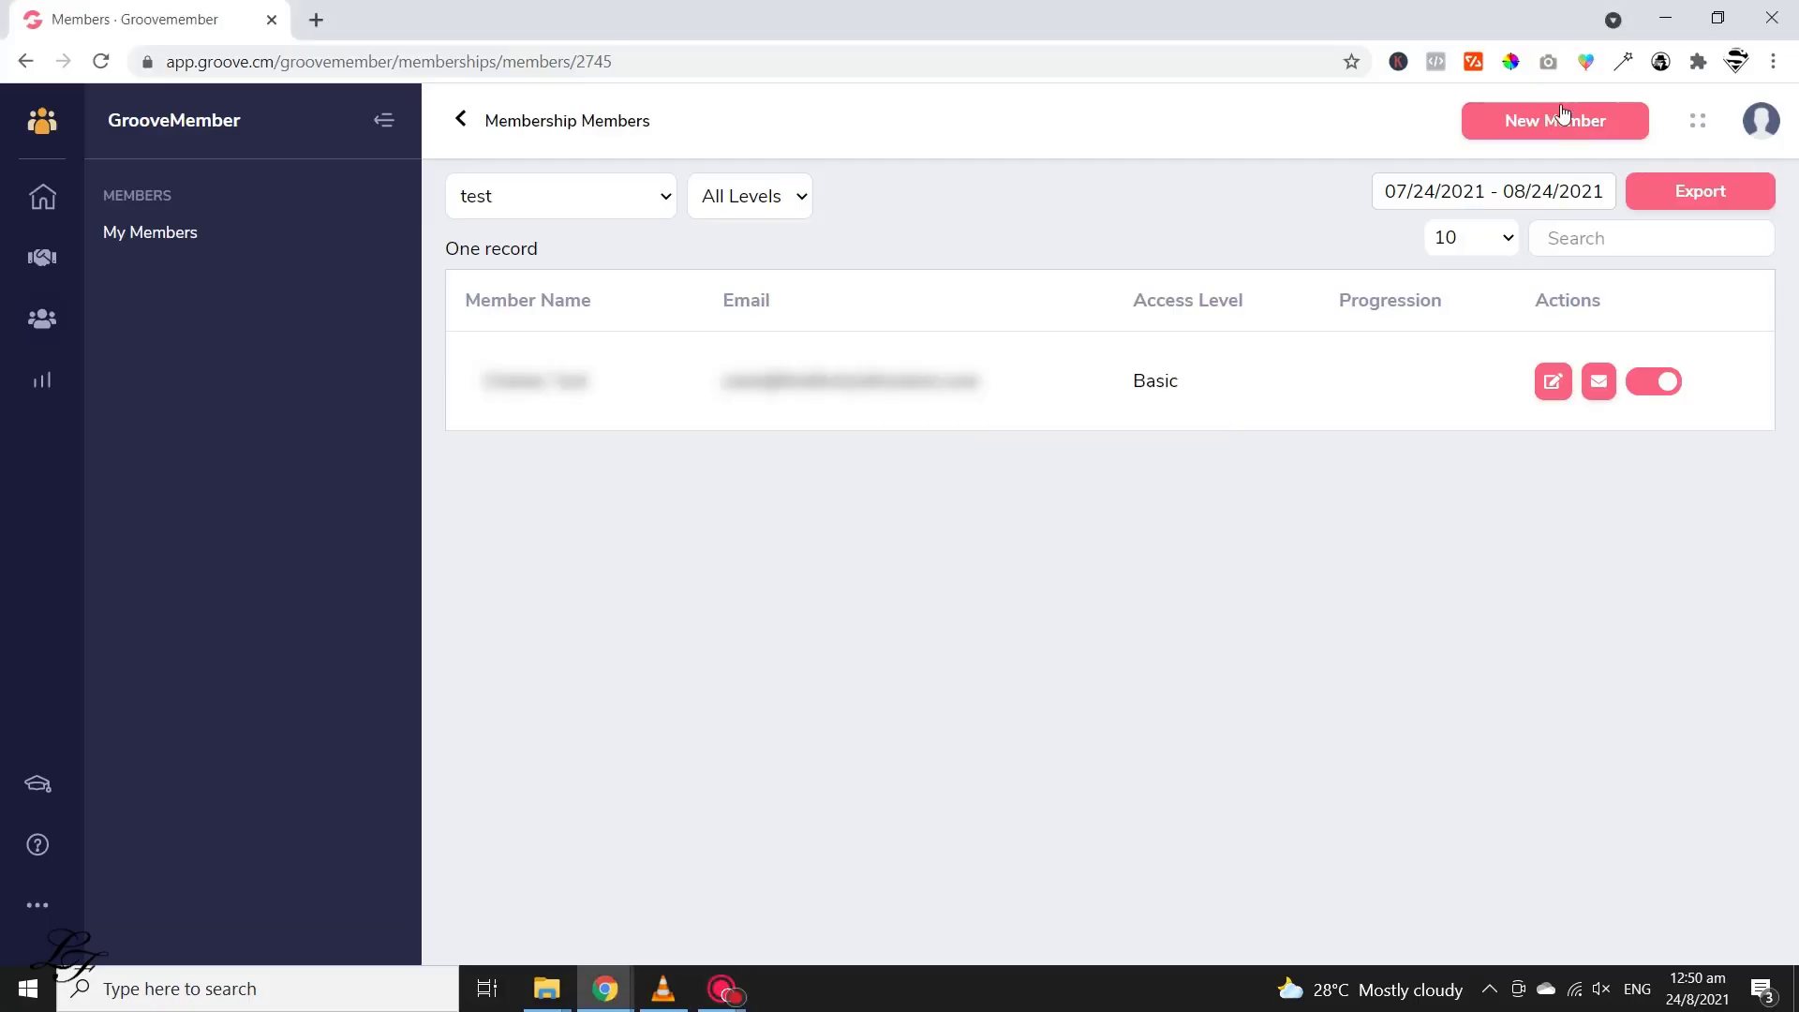
Step: Start adding a new member through GrooveMember's Add Member form
click(1560, 120)
click(1562, 105)
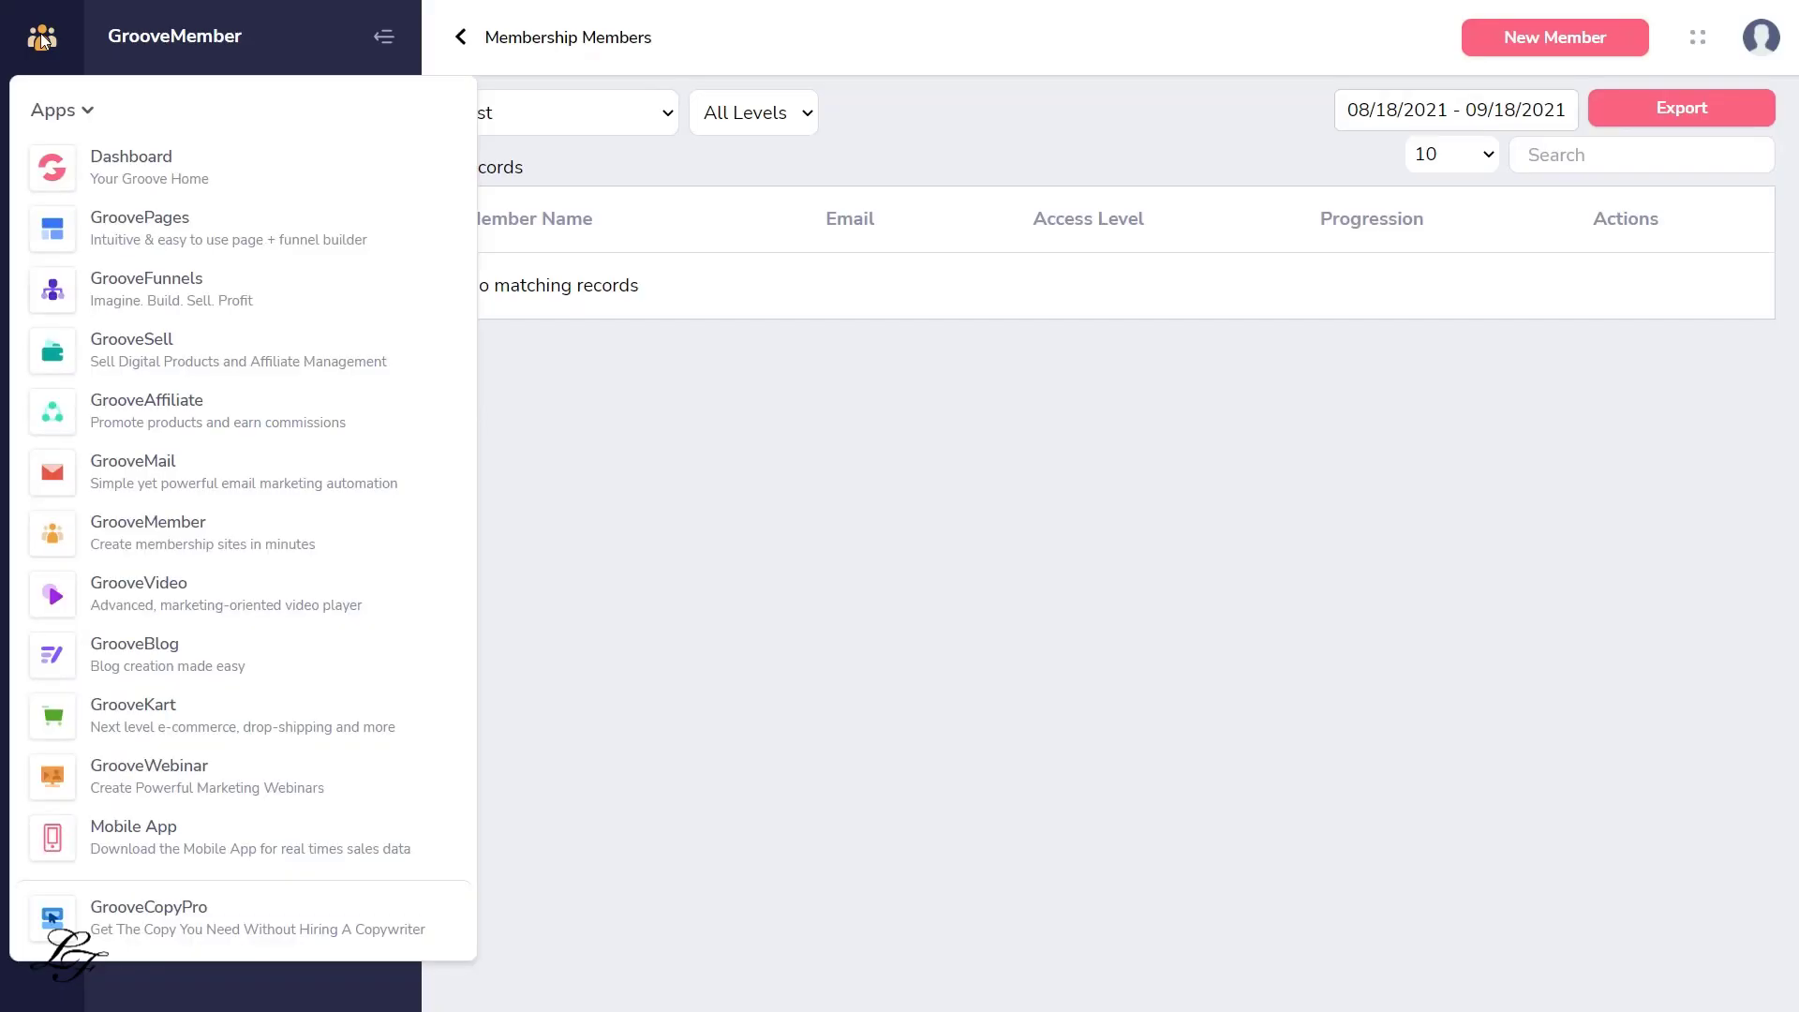
Step: Switch to GrooveSell and go to its Product Funnels list
click(248, 361)
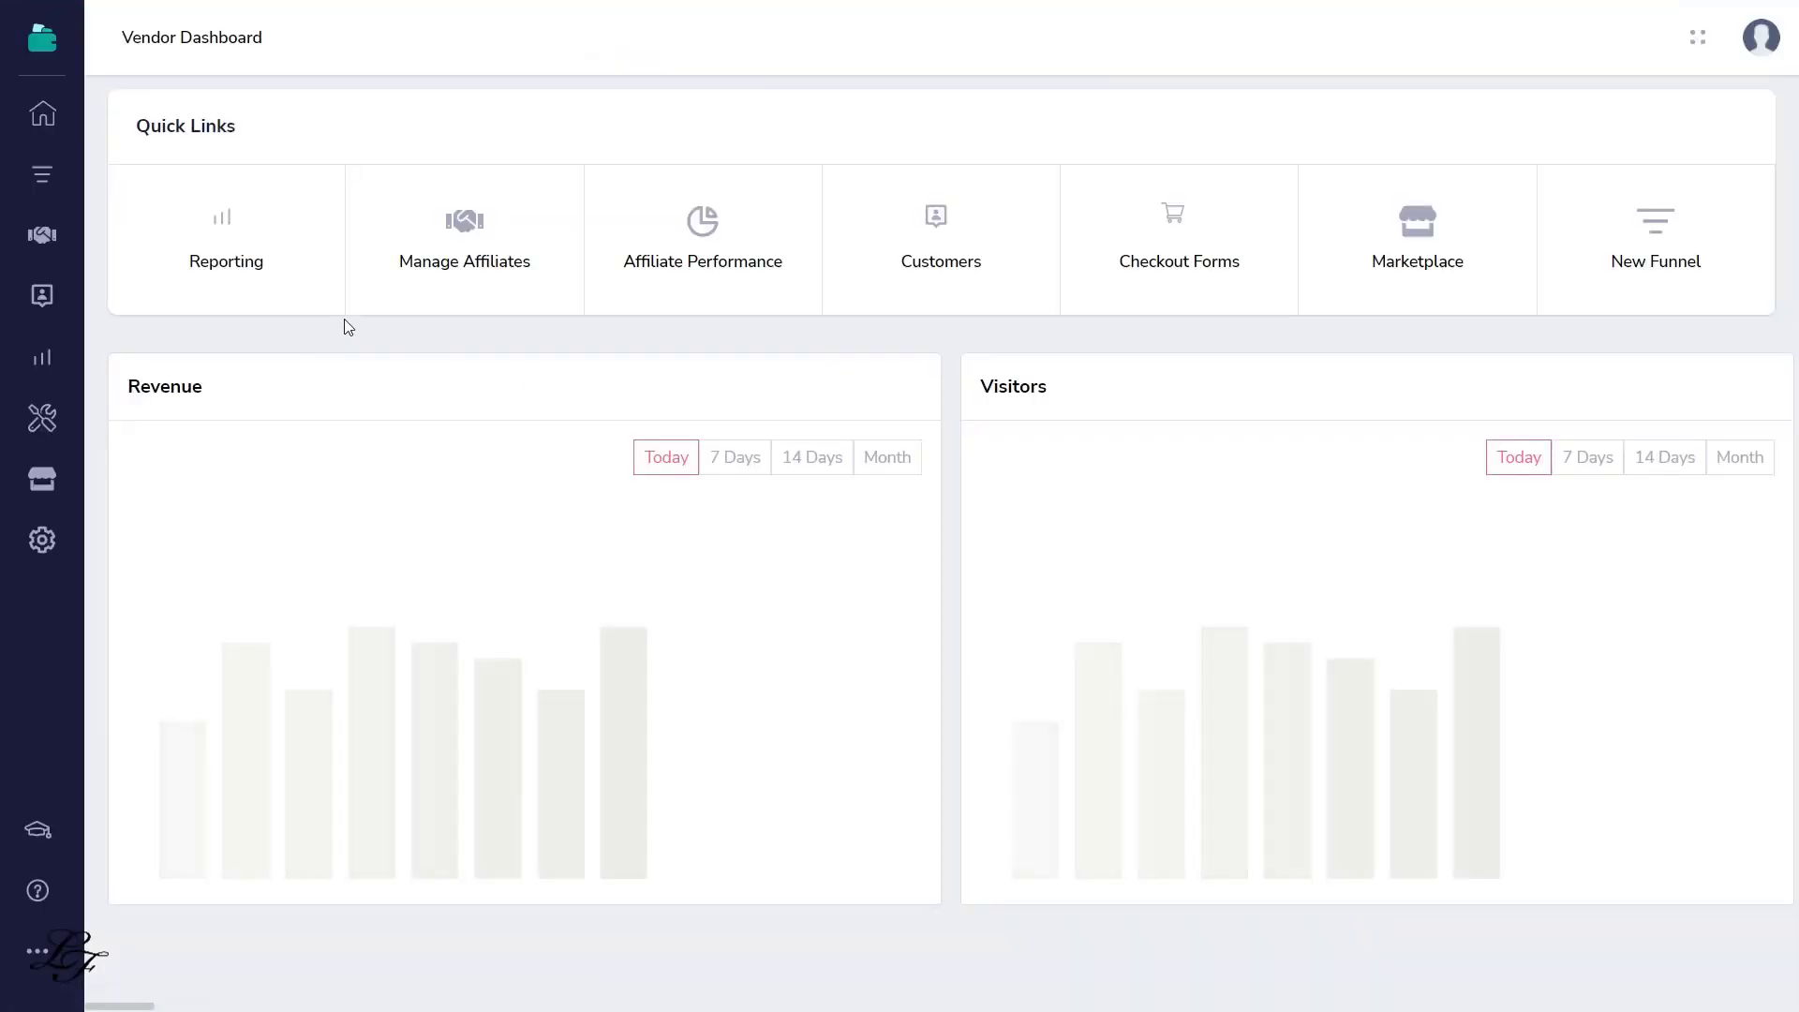
click(43, 178)
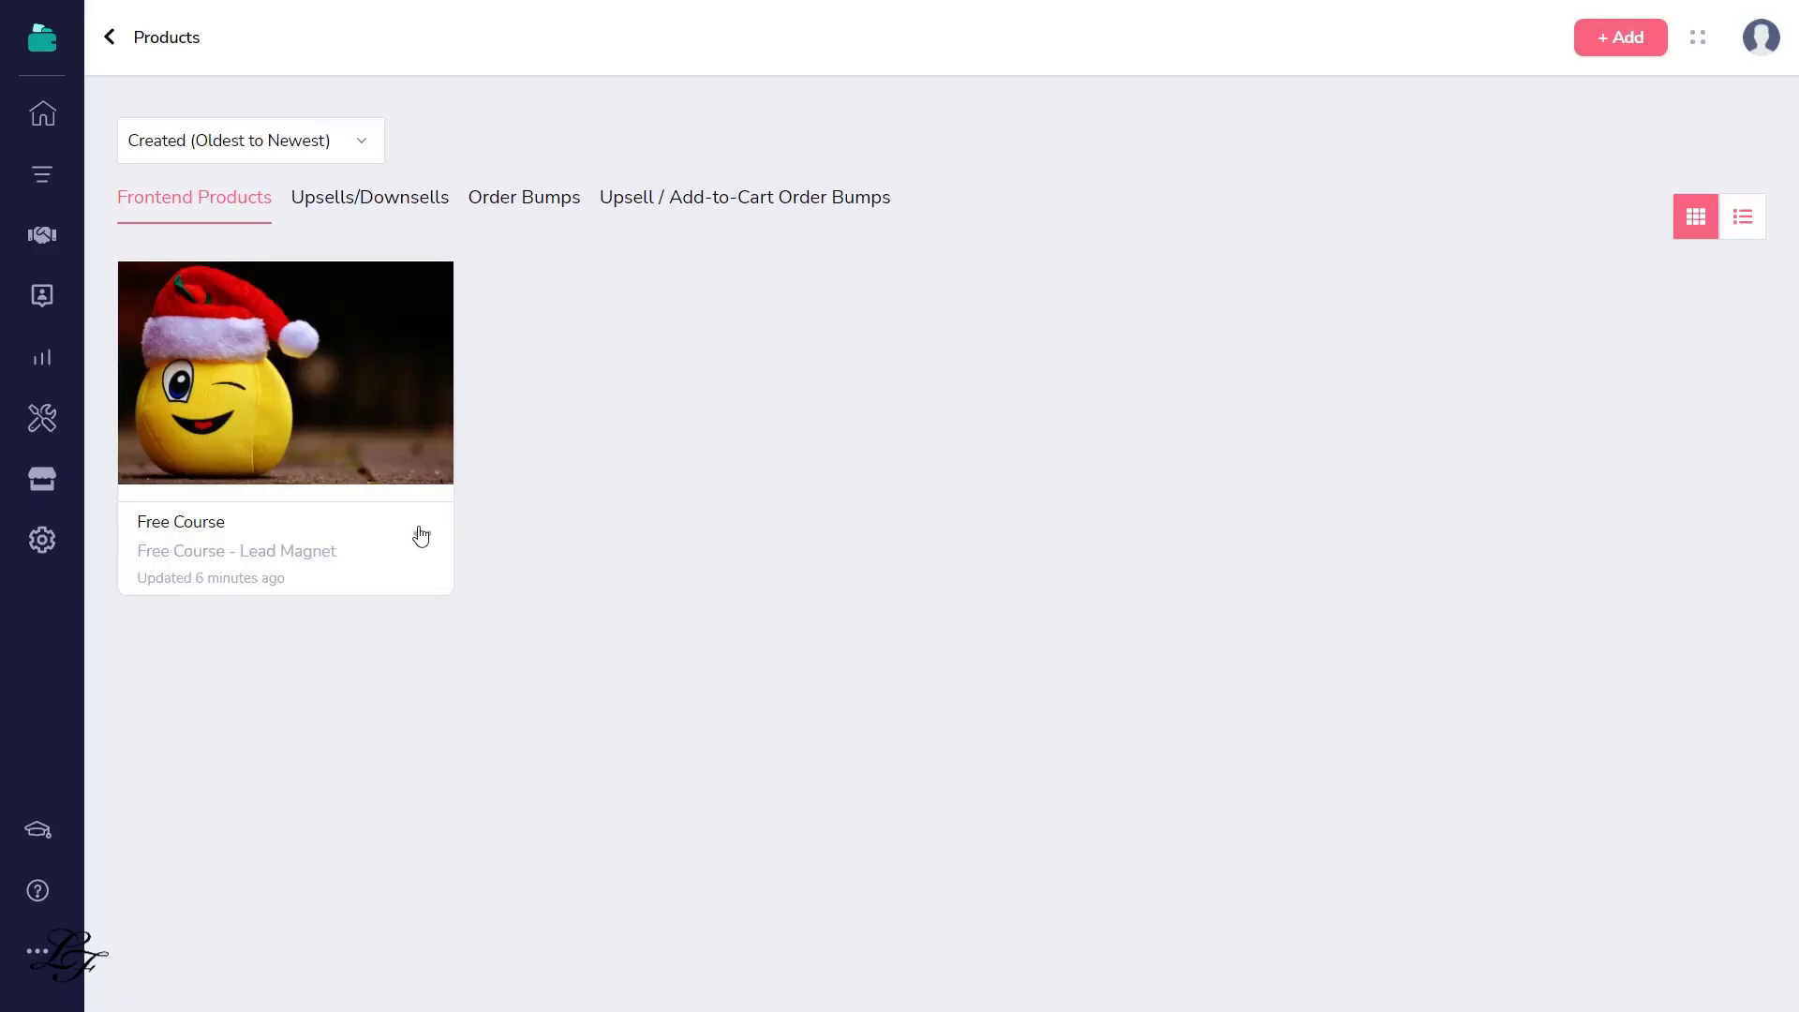
Step: Edit the Free Course product, review its free one-time pricing, and advance to Gateways
click(423, 533)
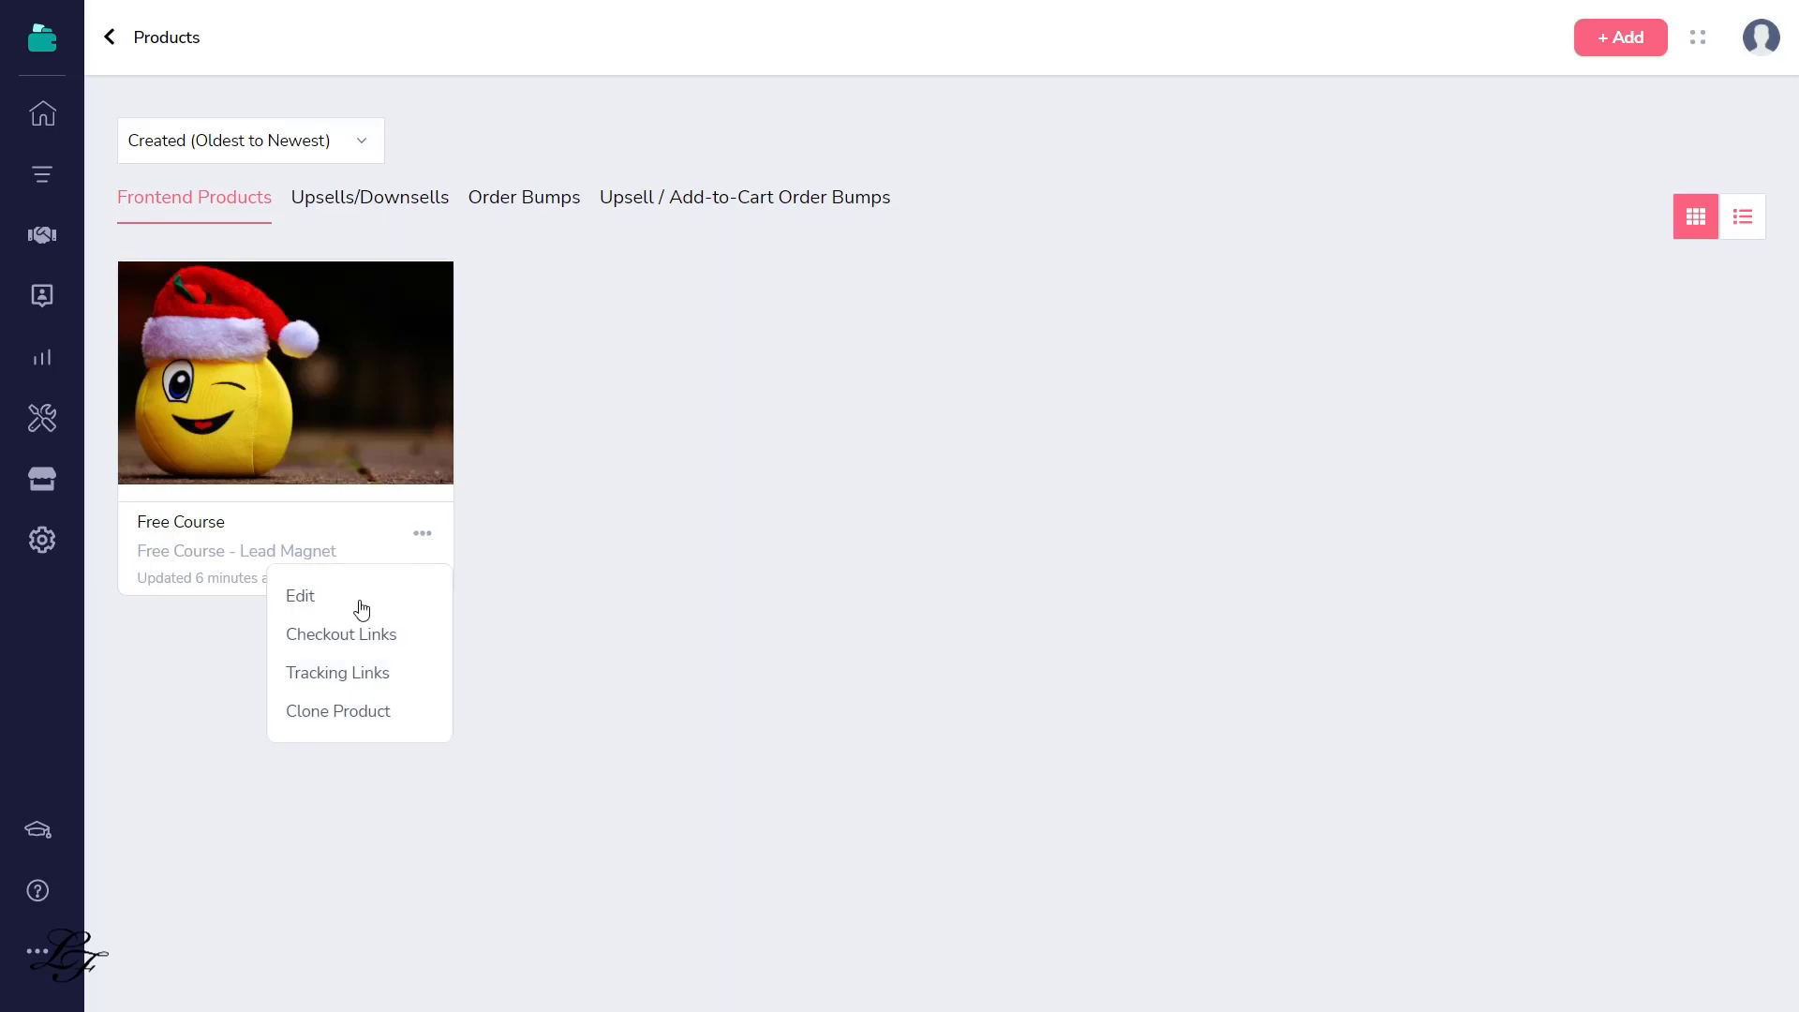
click(301, 597)
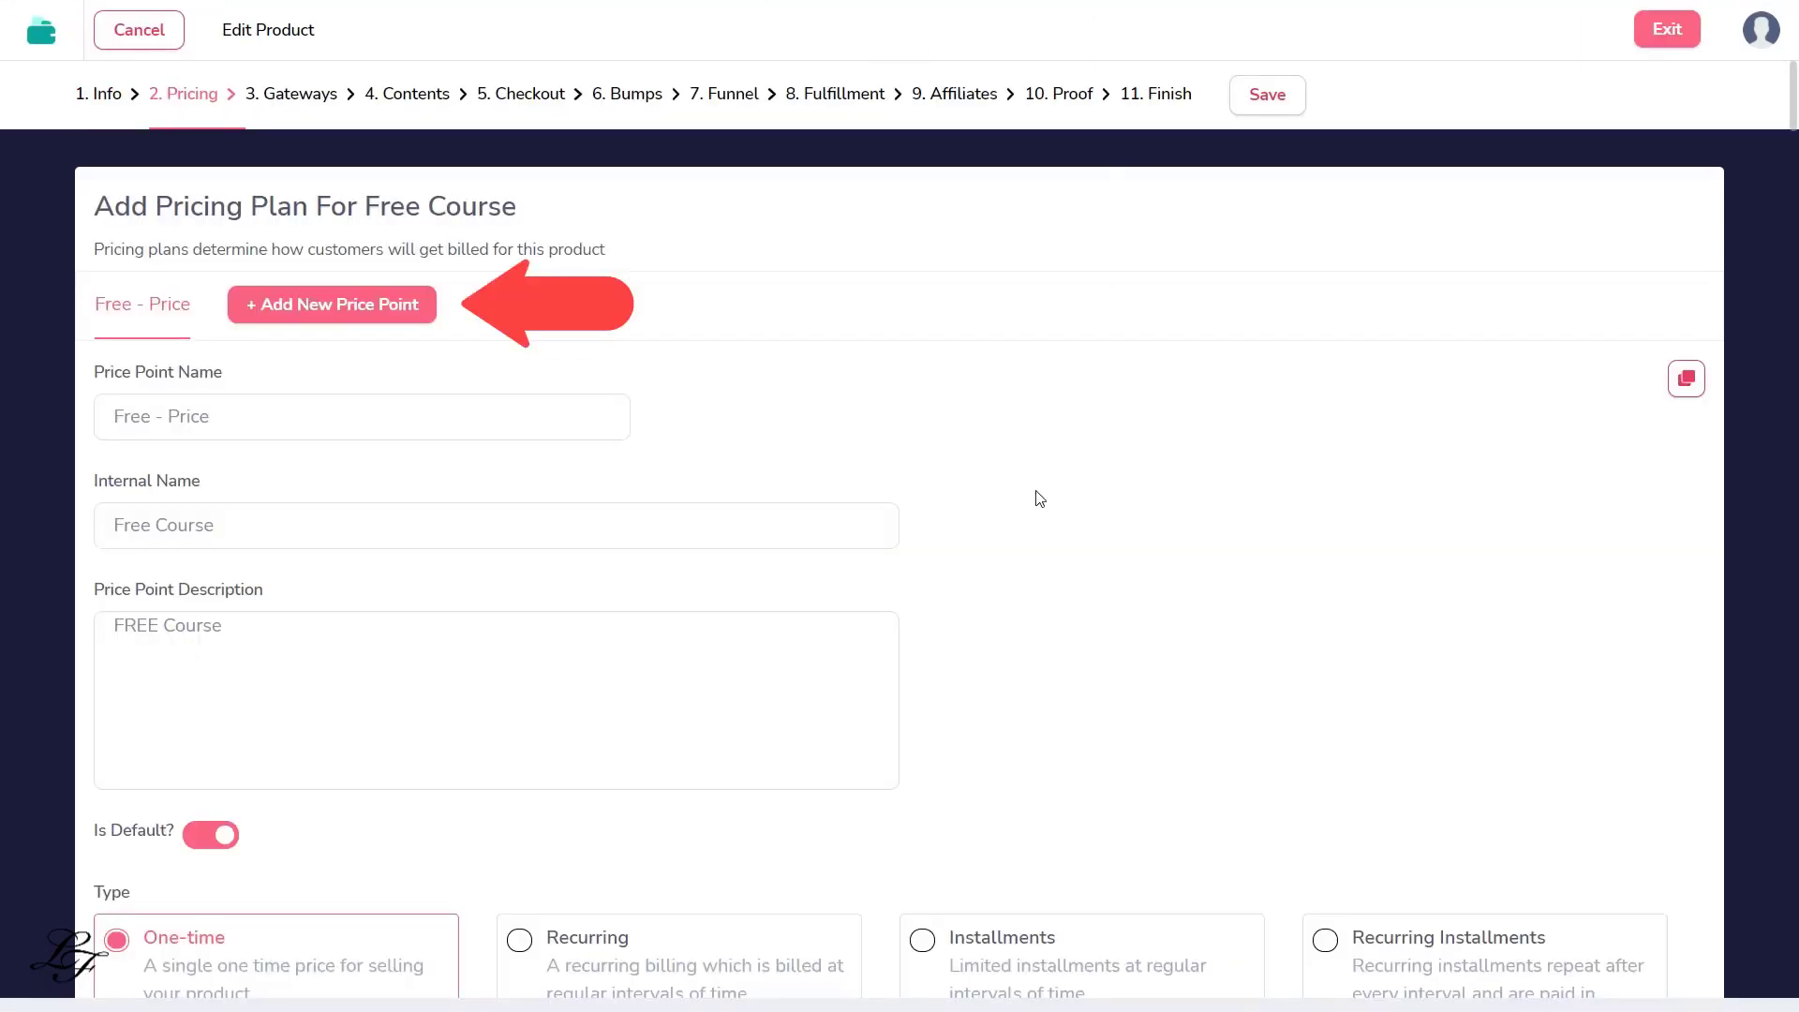
scroll(1071, 558, down, 3)
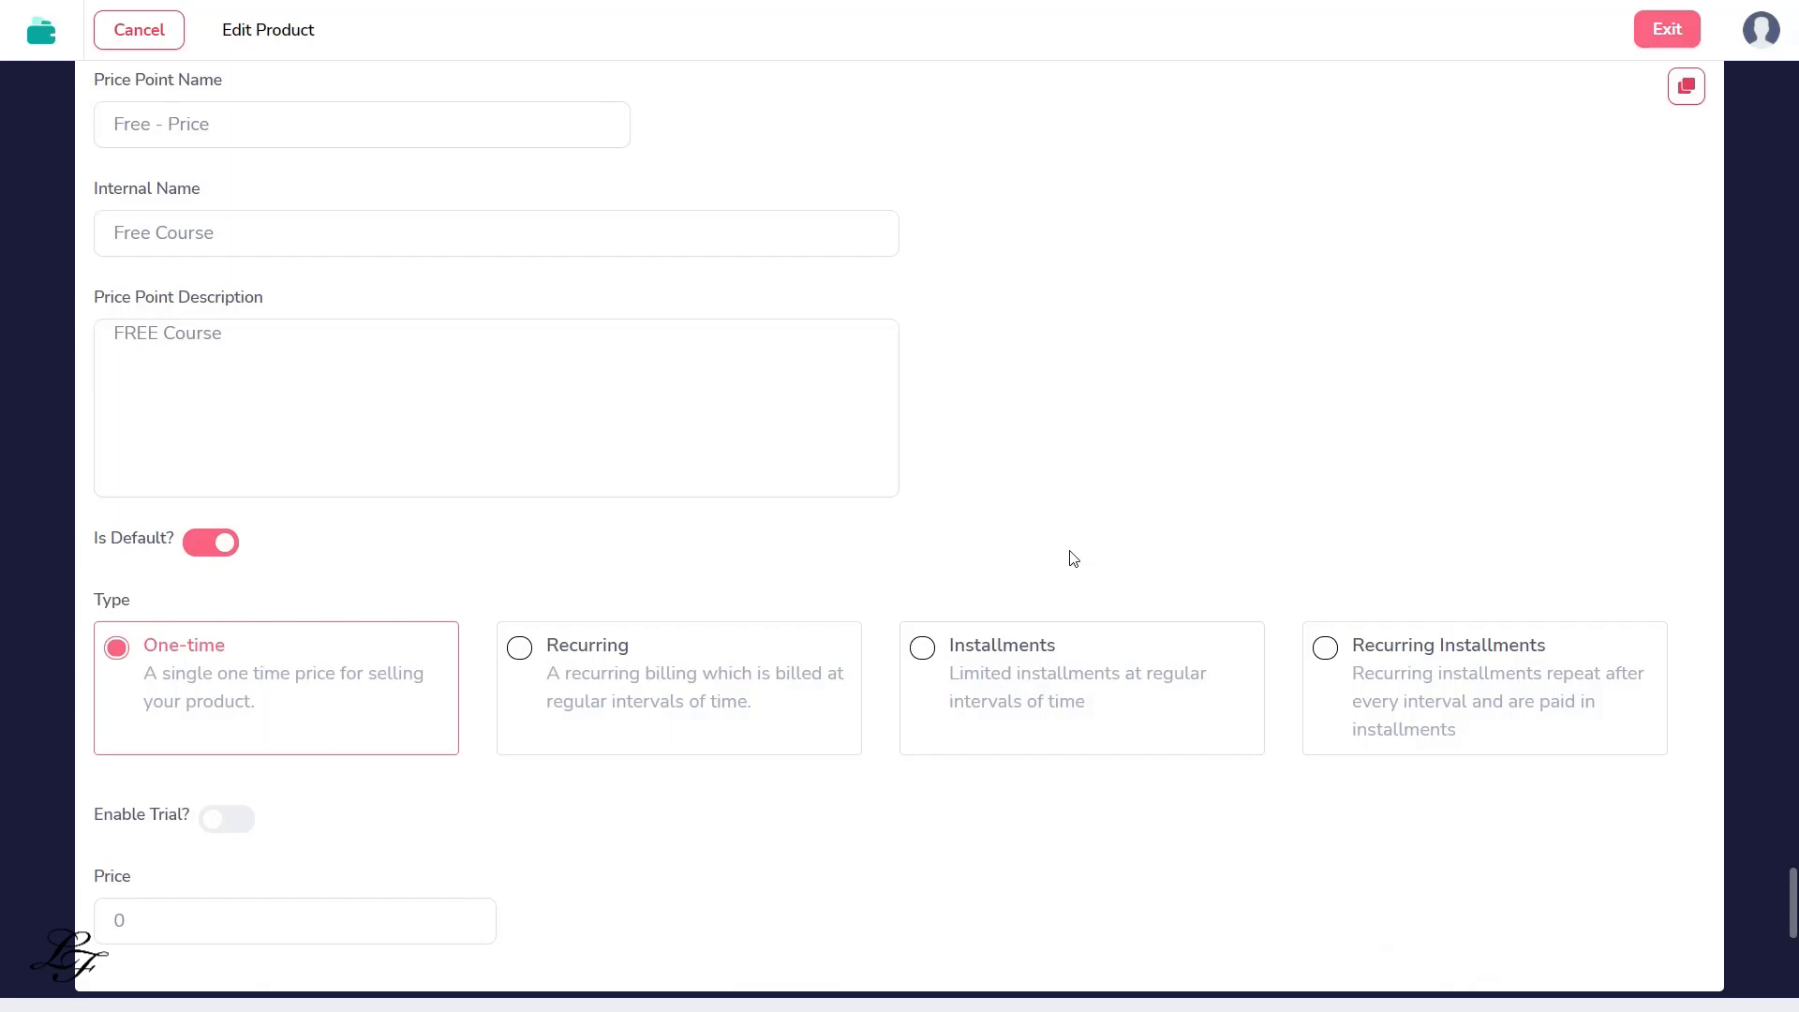
scroll(1074, 559, up, 3)
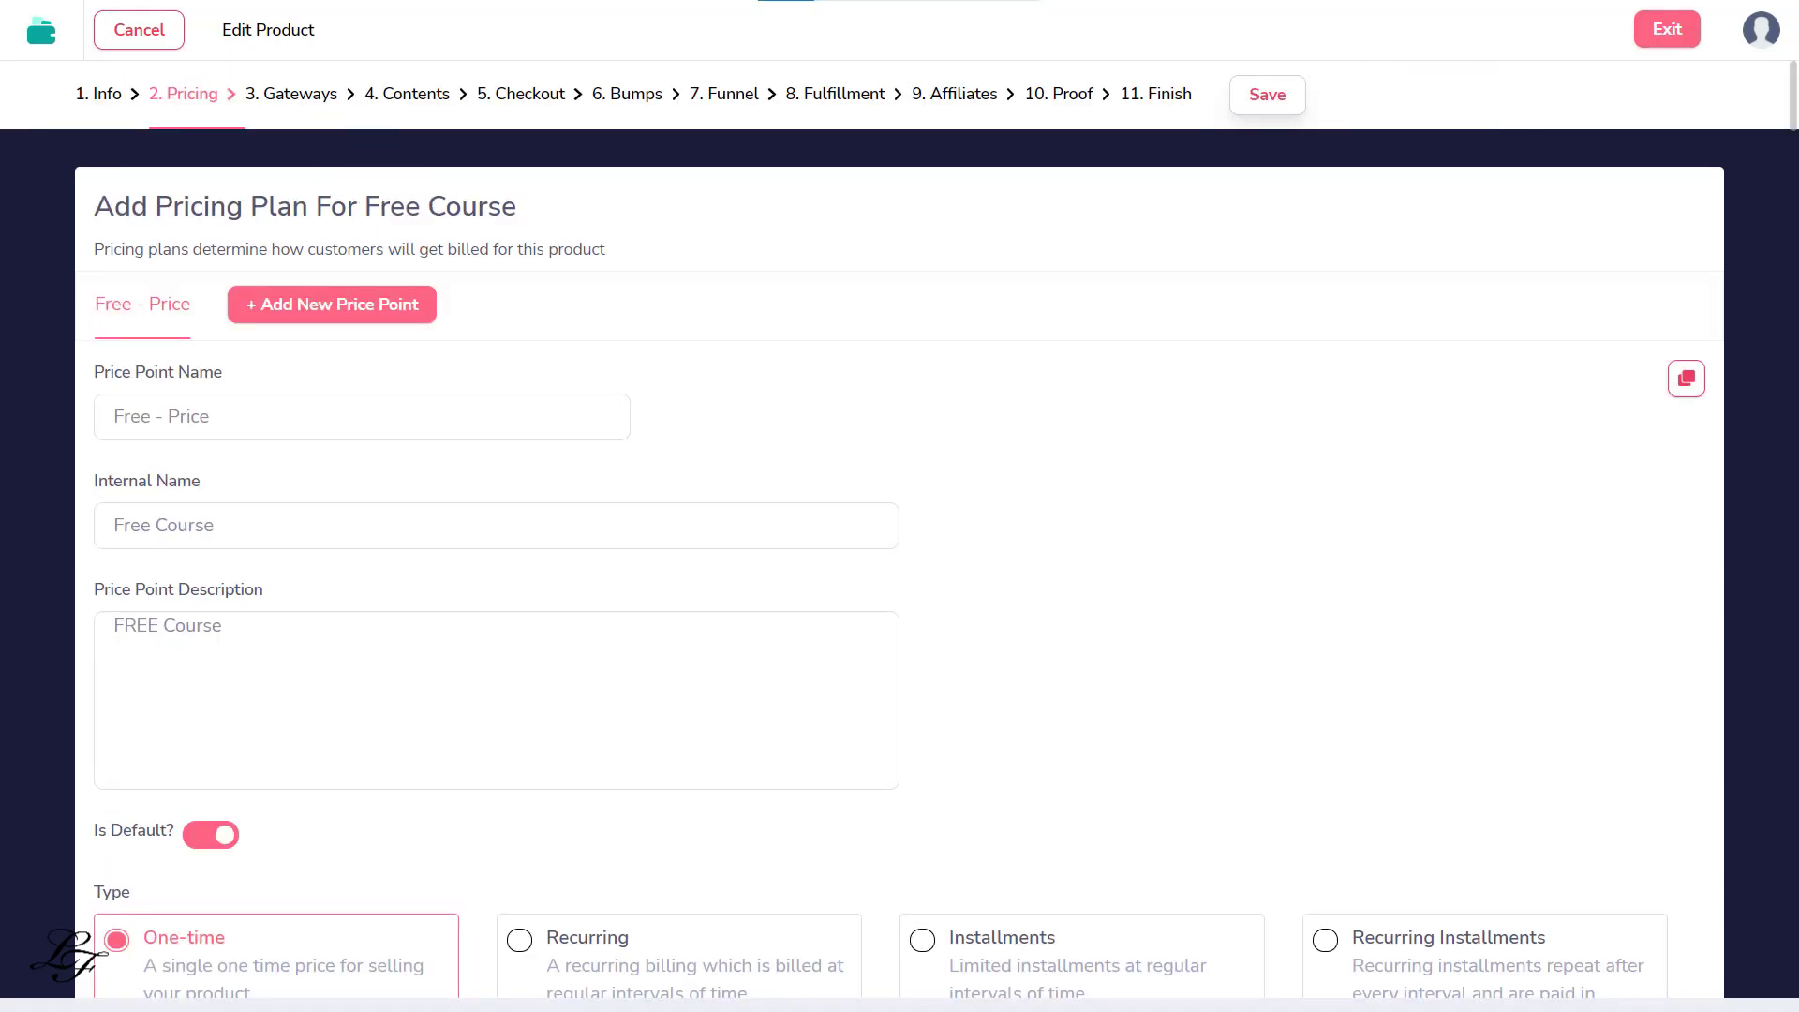
click(290, 93)
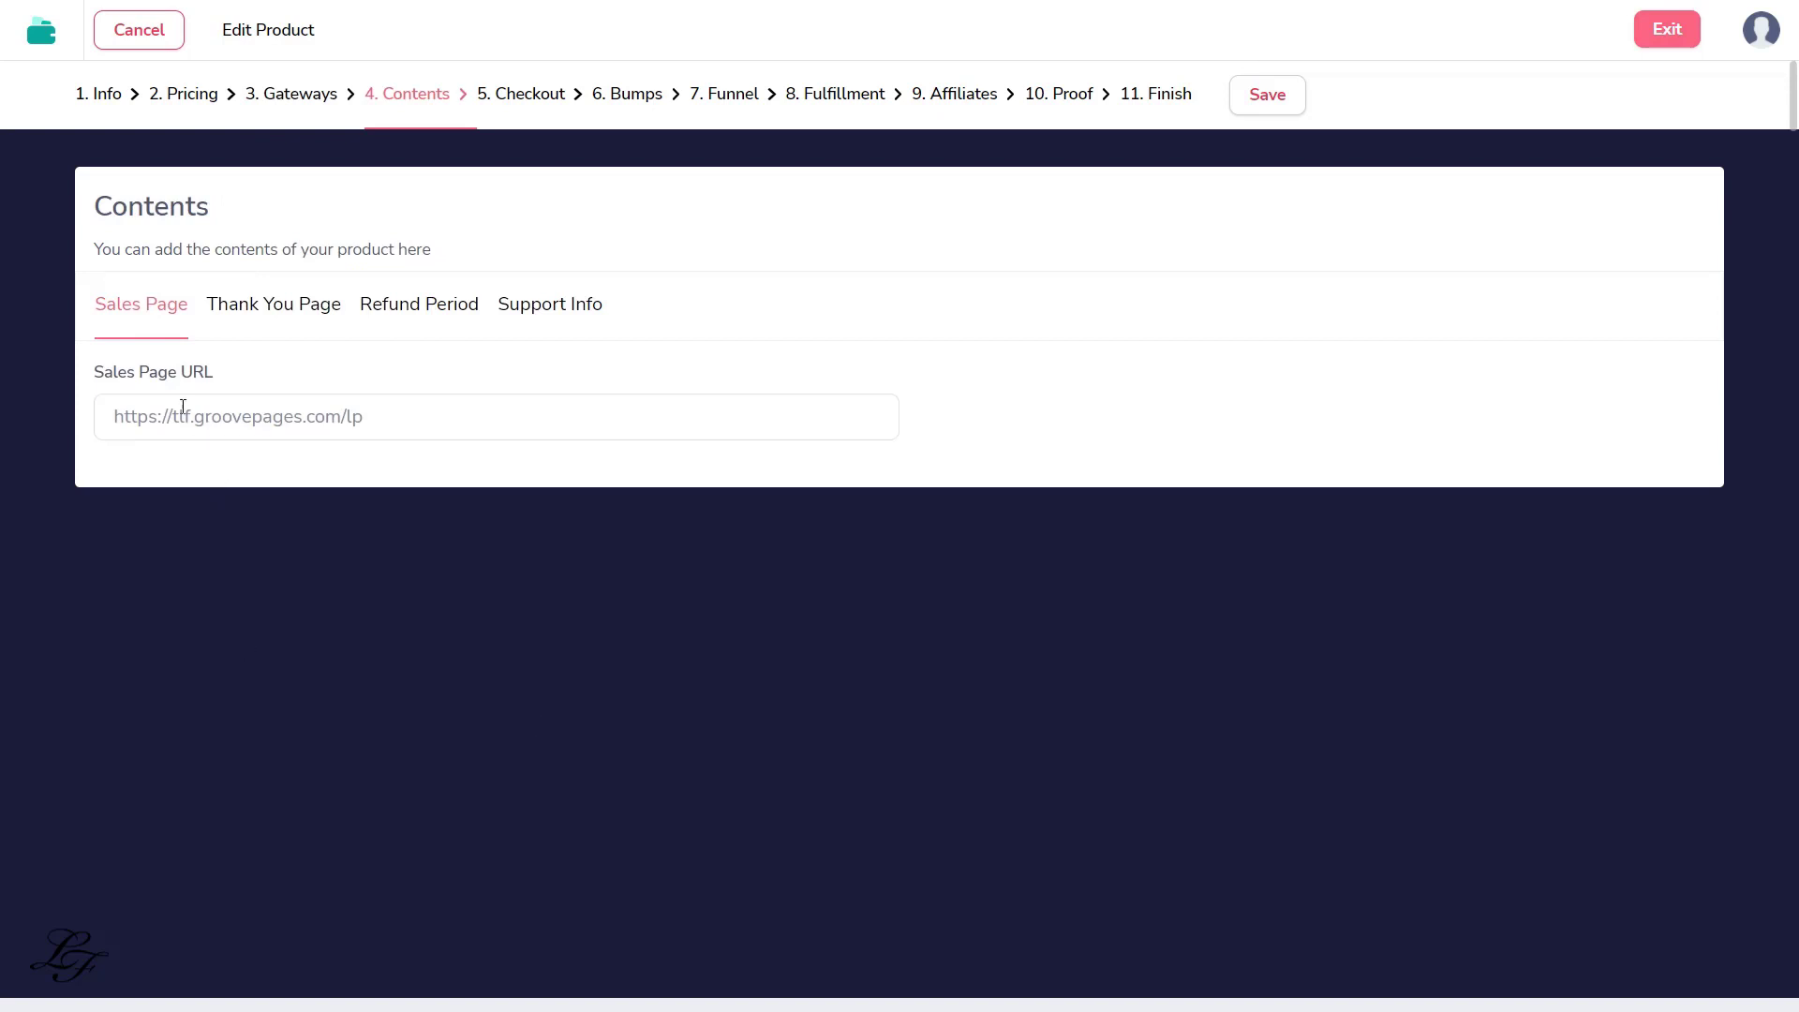
Step: Review Thank You Page and Refund Period, choose 'Yes, add my support info', and save
click(274, 306)
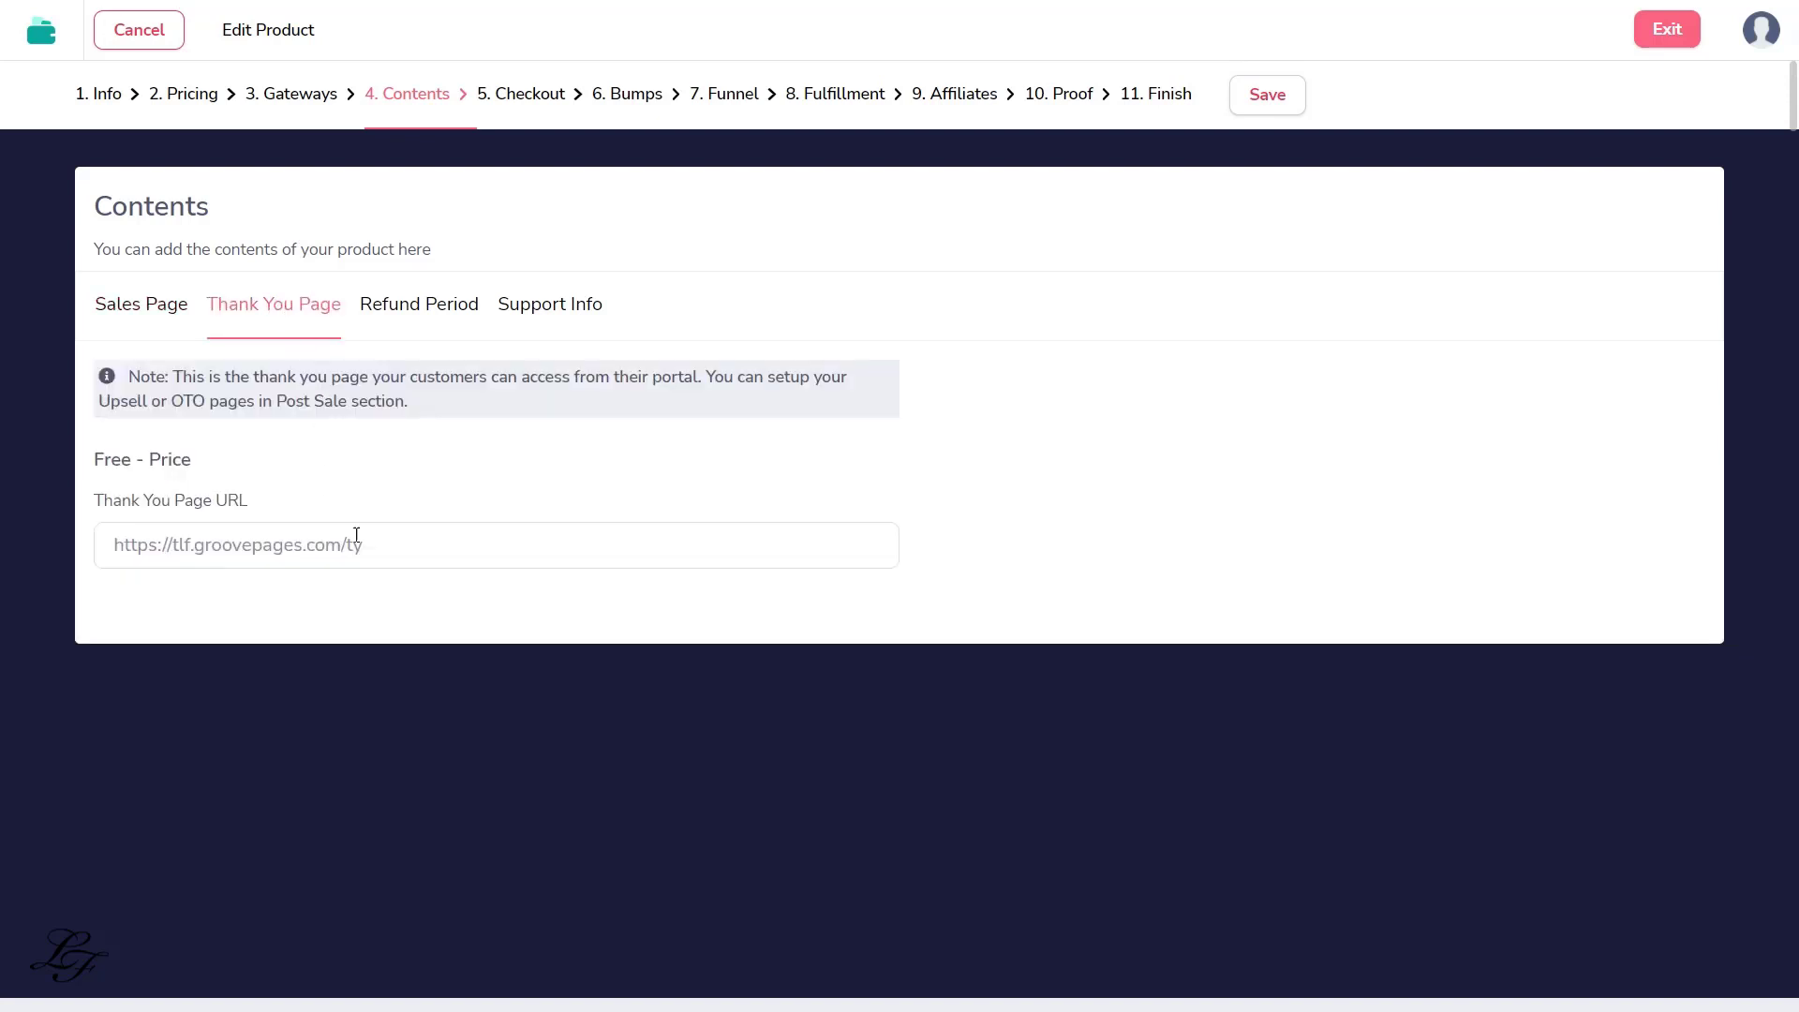
click(414, 309)
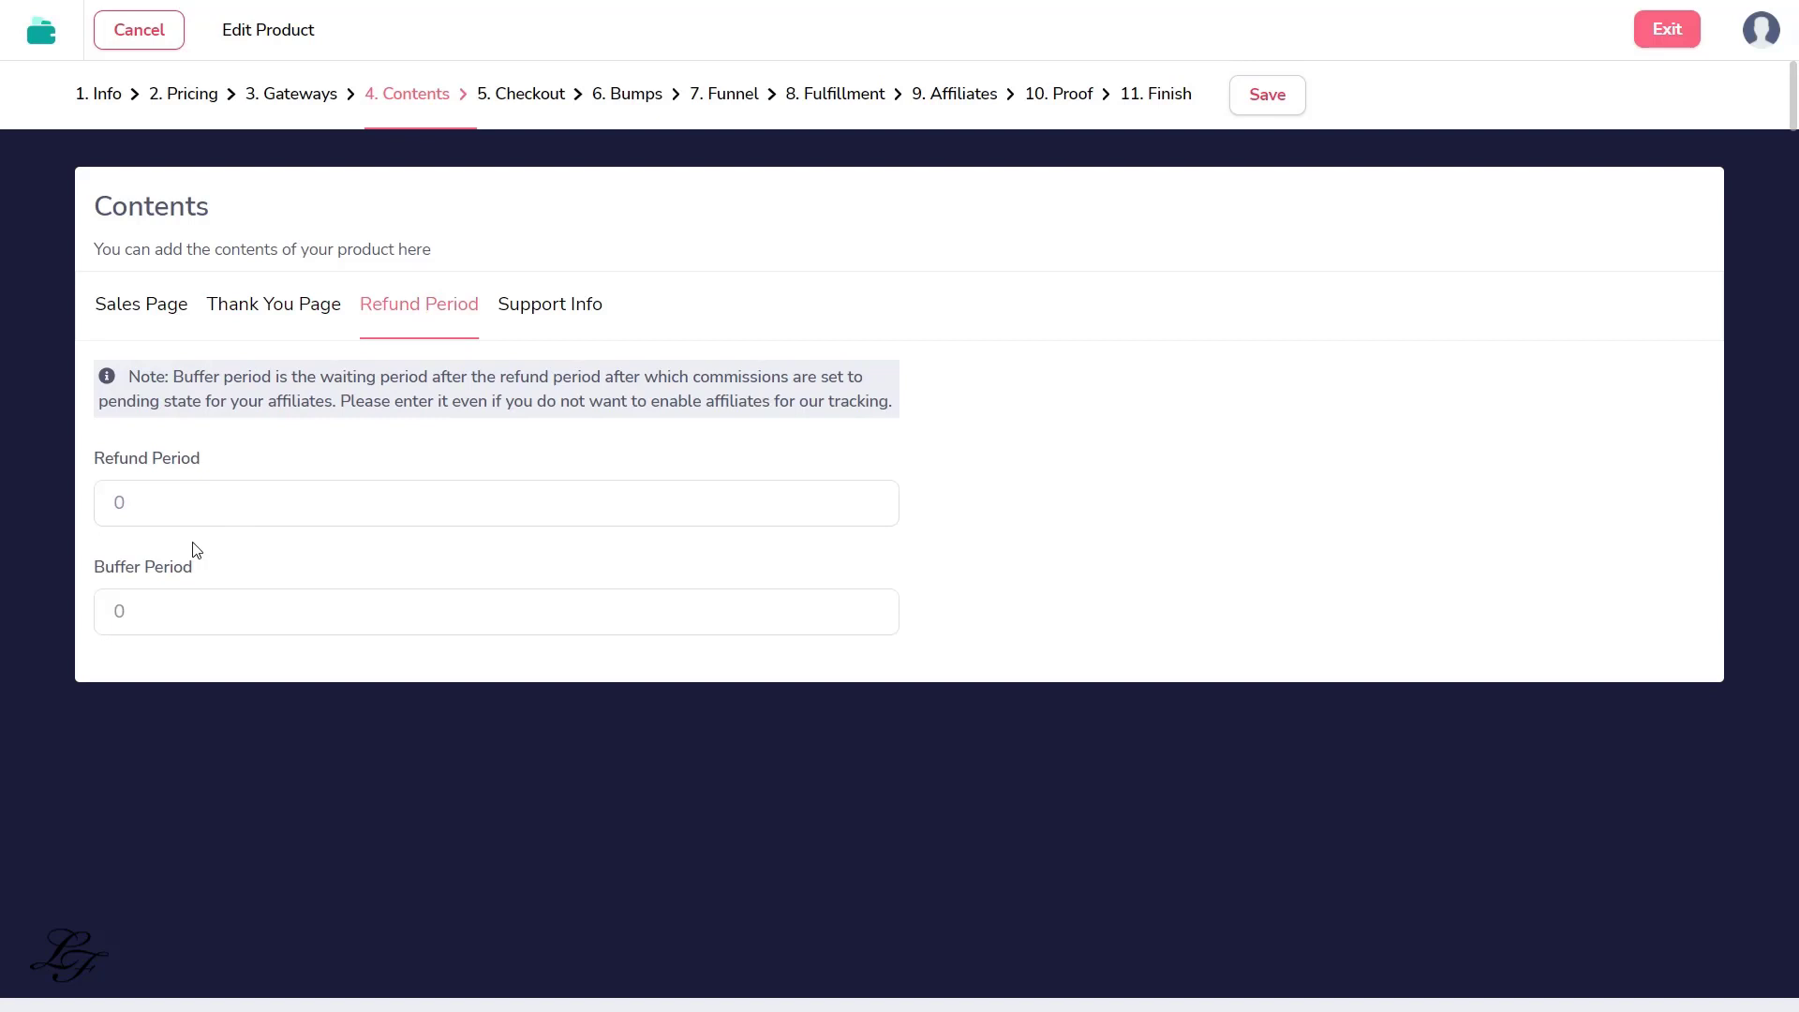
click(551, 324)
click(651, 406)
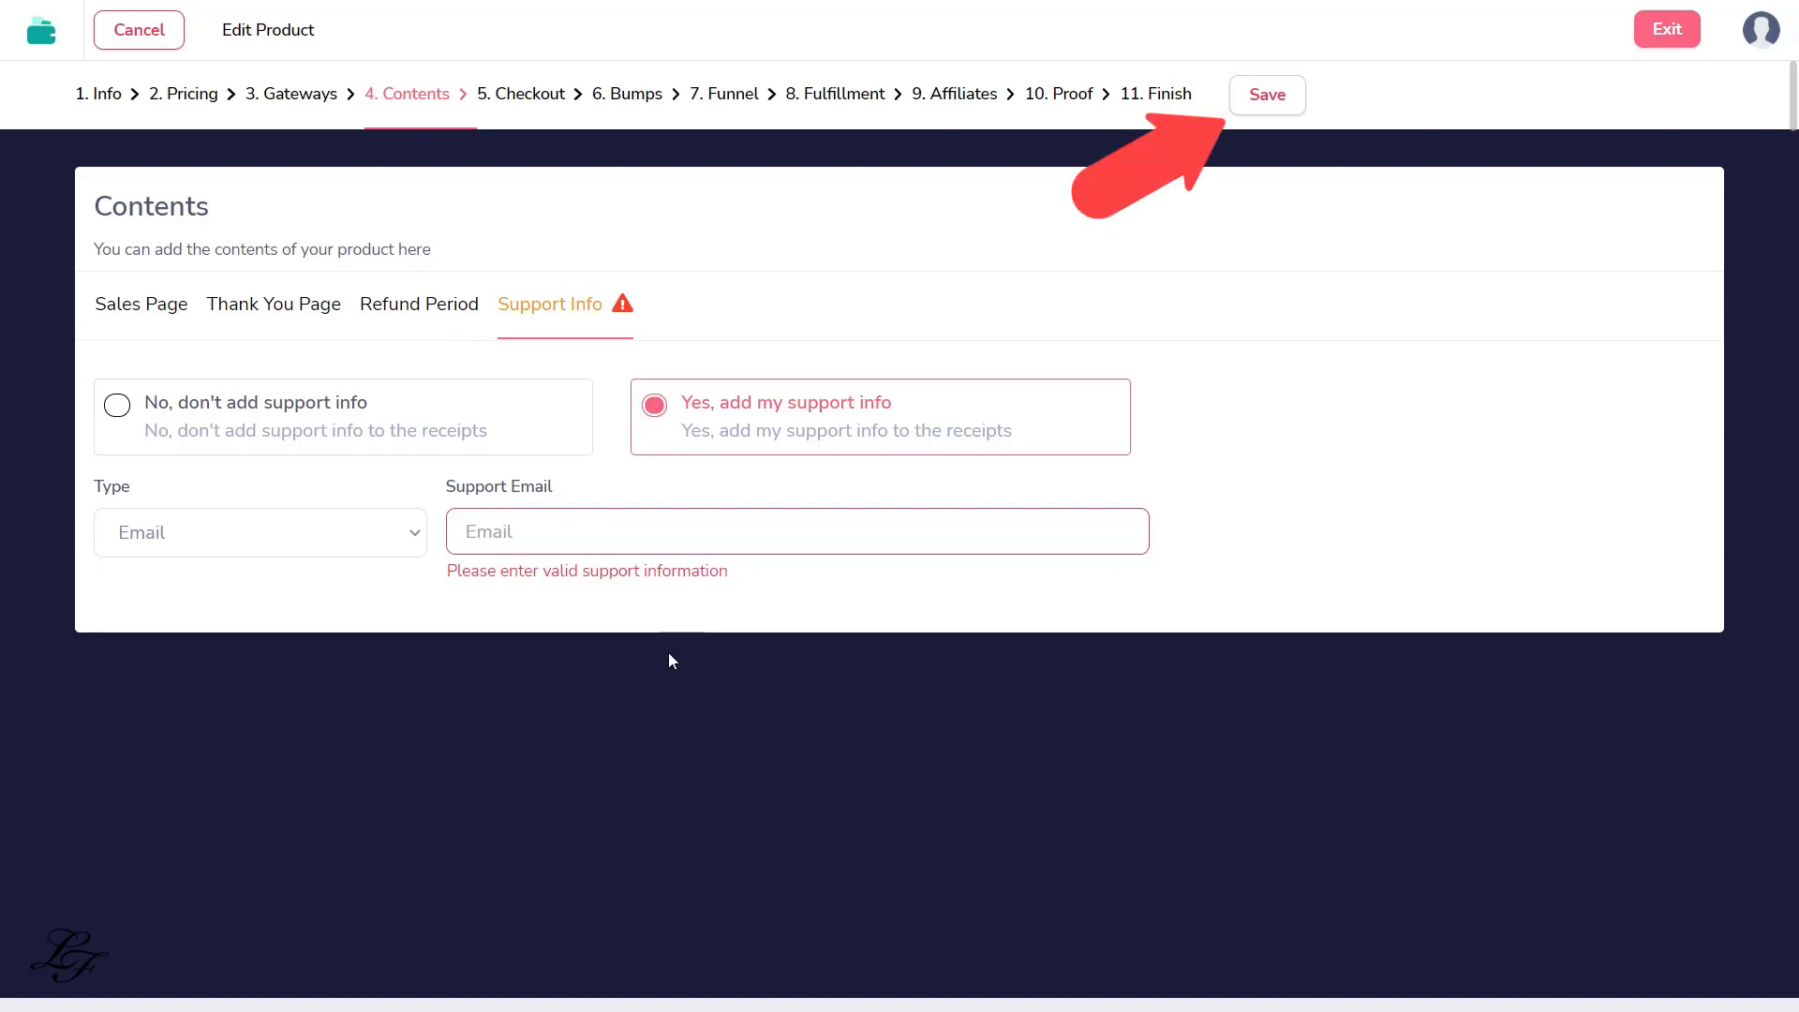
click(1266, 93)
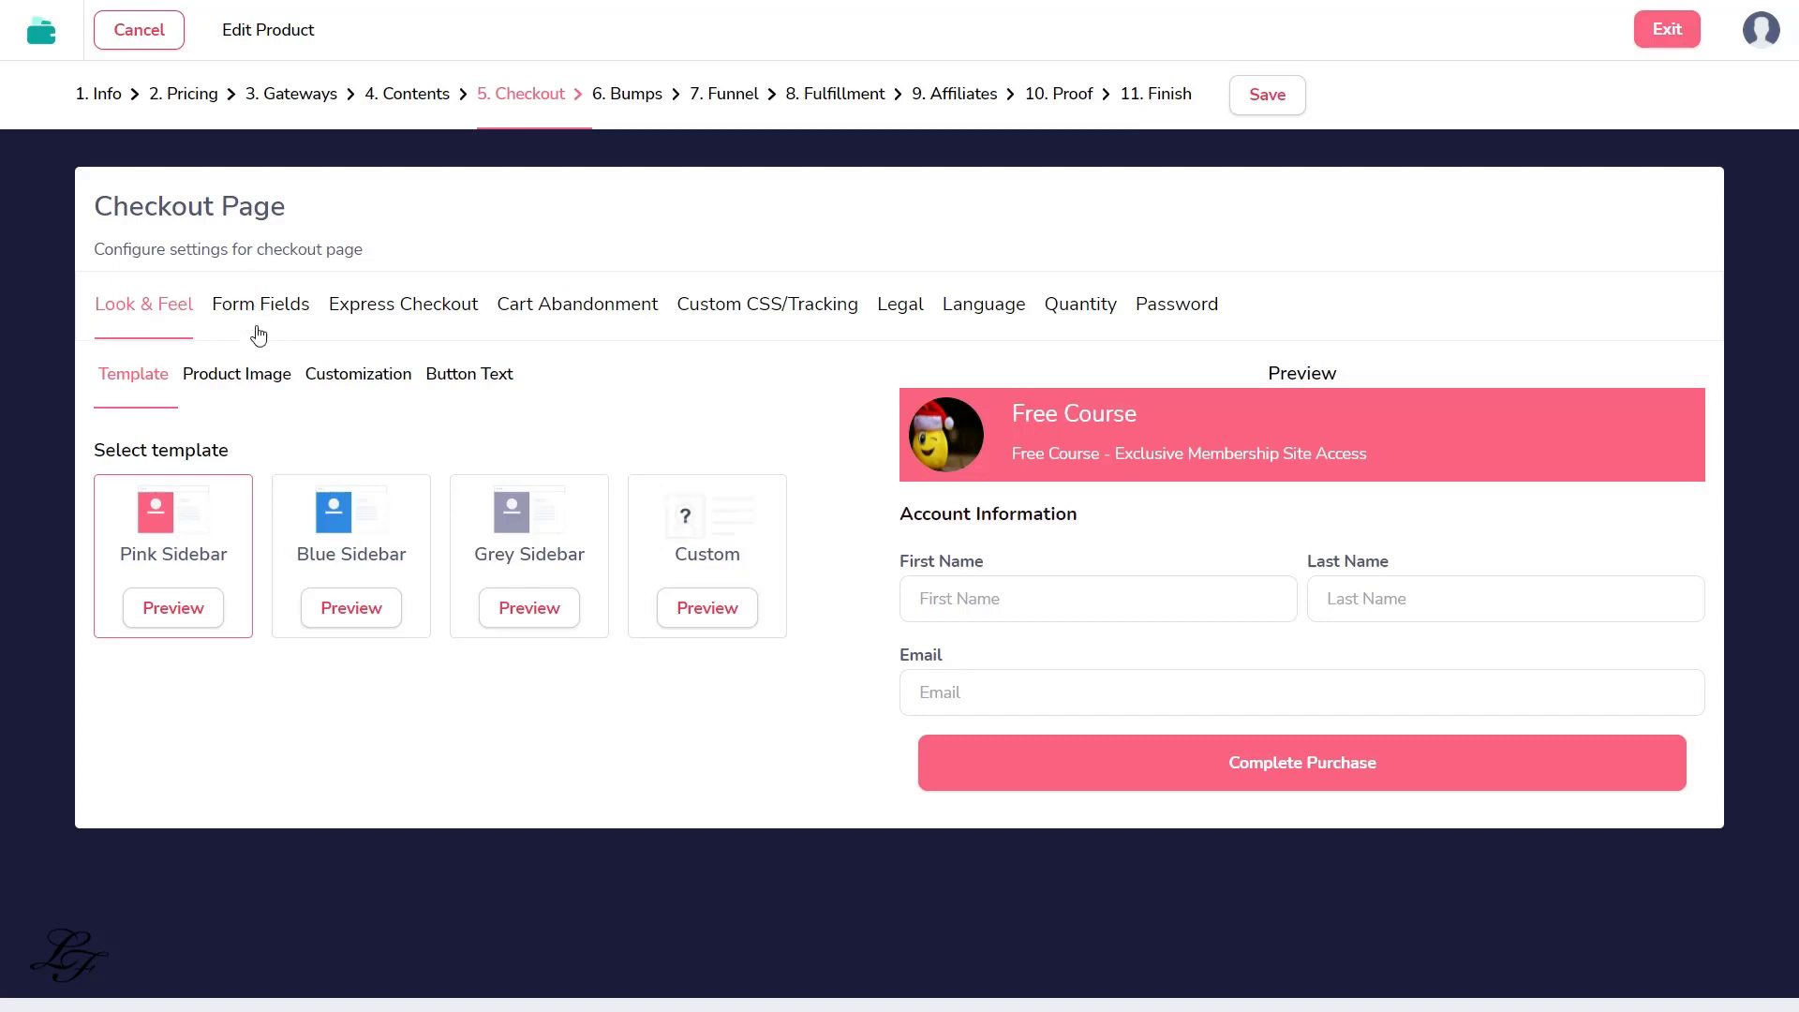
Step: Review the checkout's Product Image, Template, Customization and Button Text options, then its Form Fields
click(236, 379)
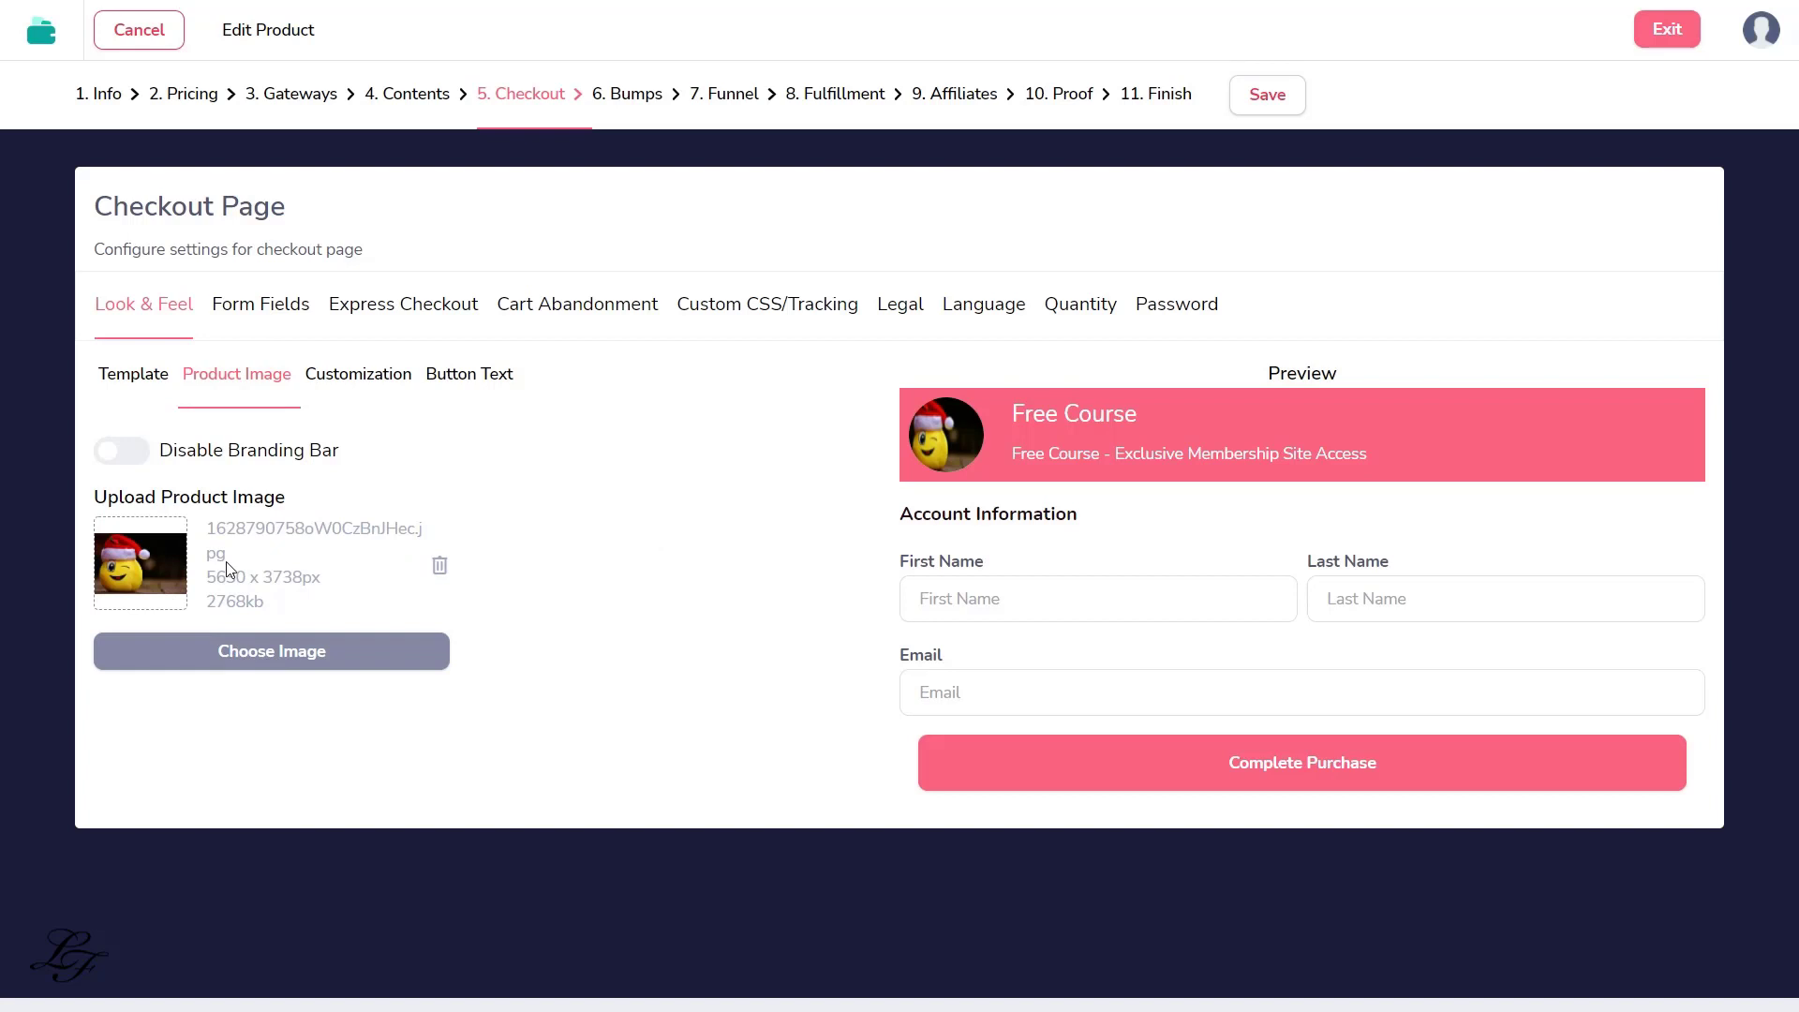
click(153, 384)
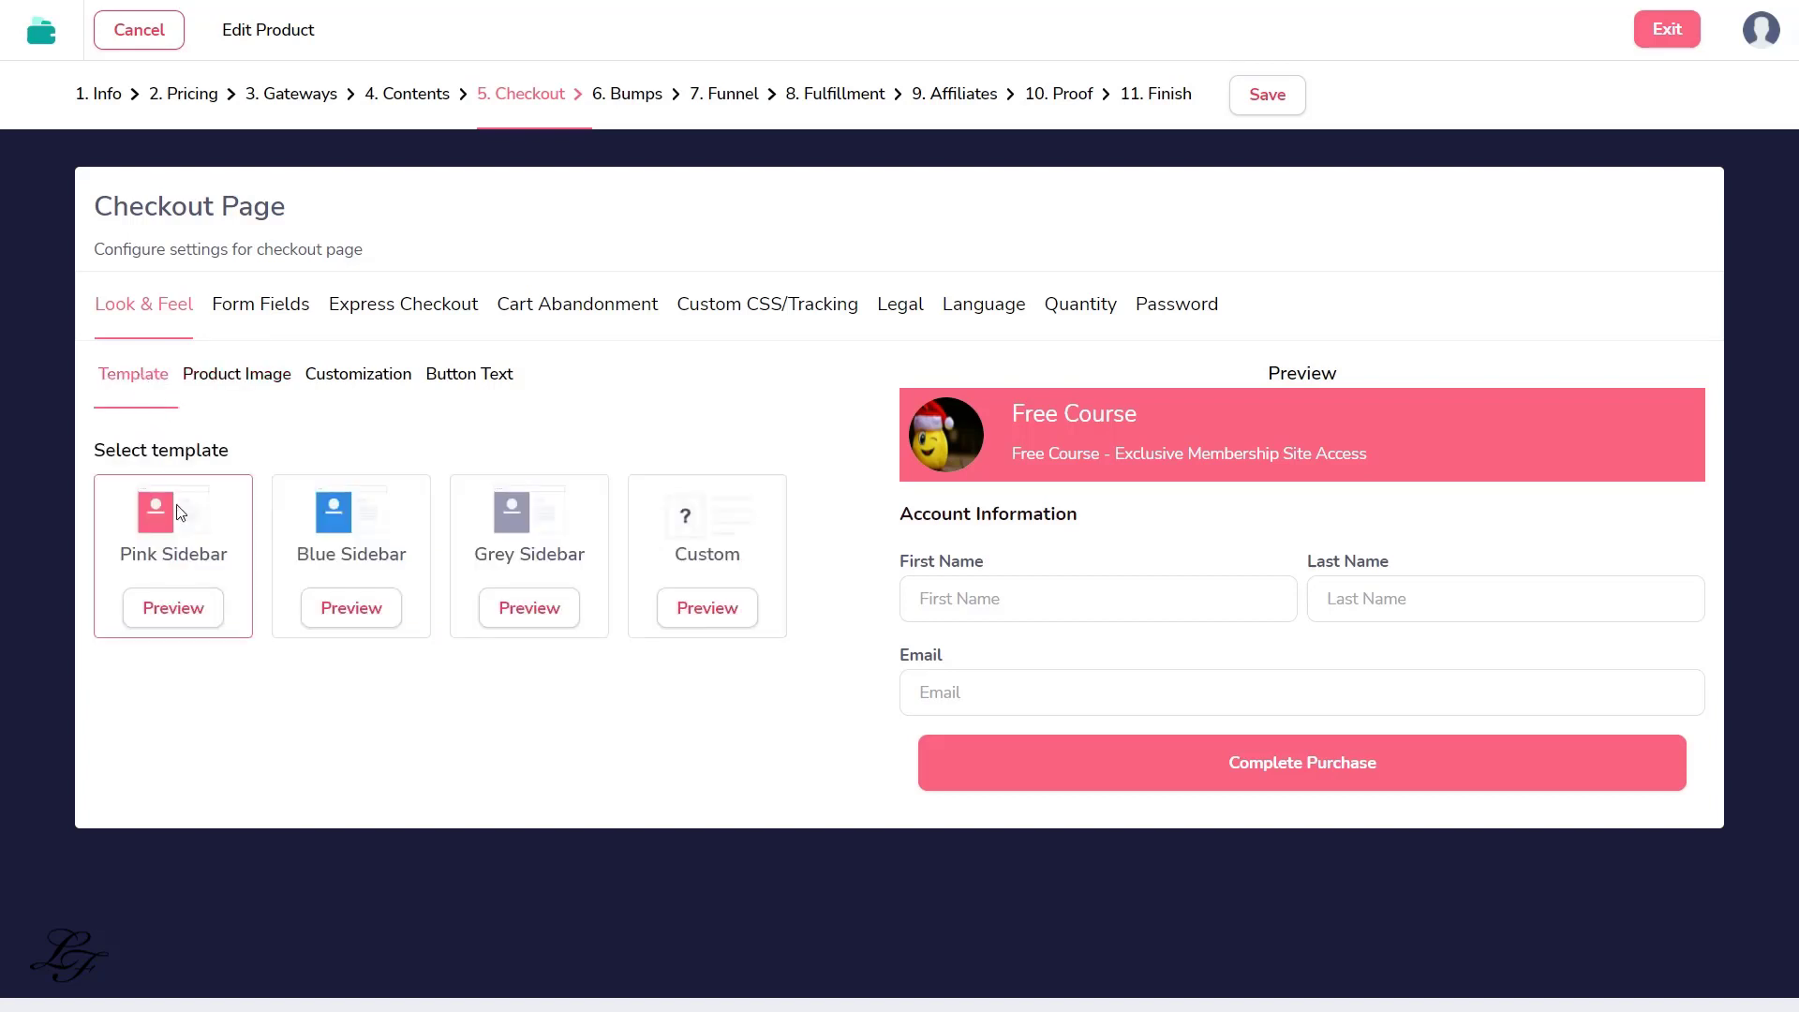
click(339, 379)
click(485, 385)
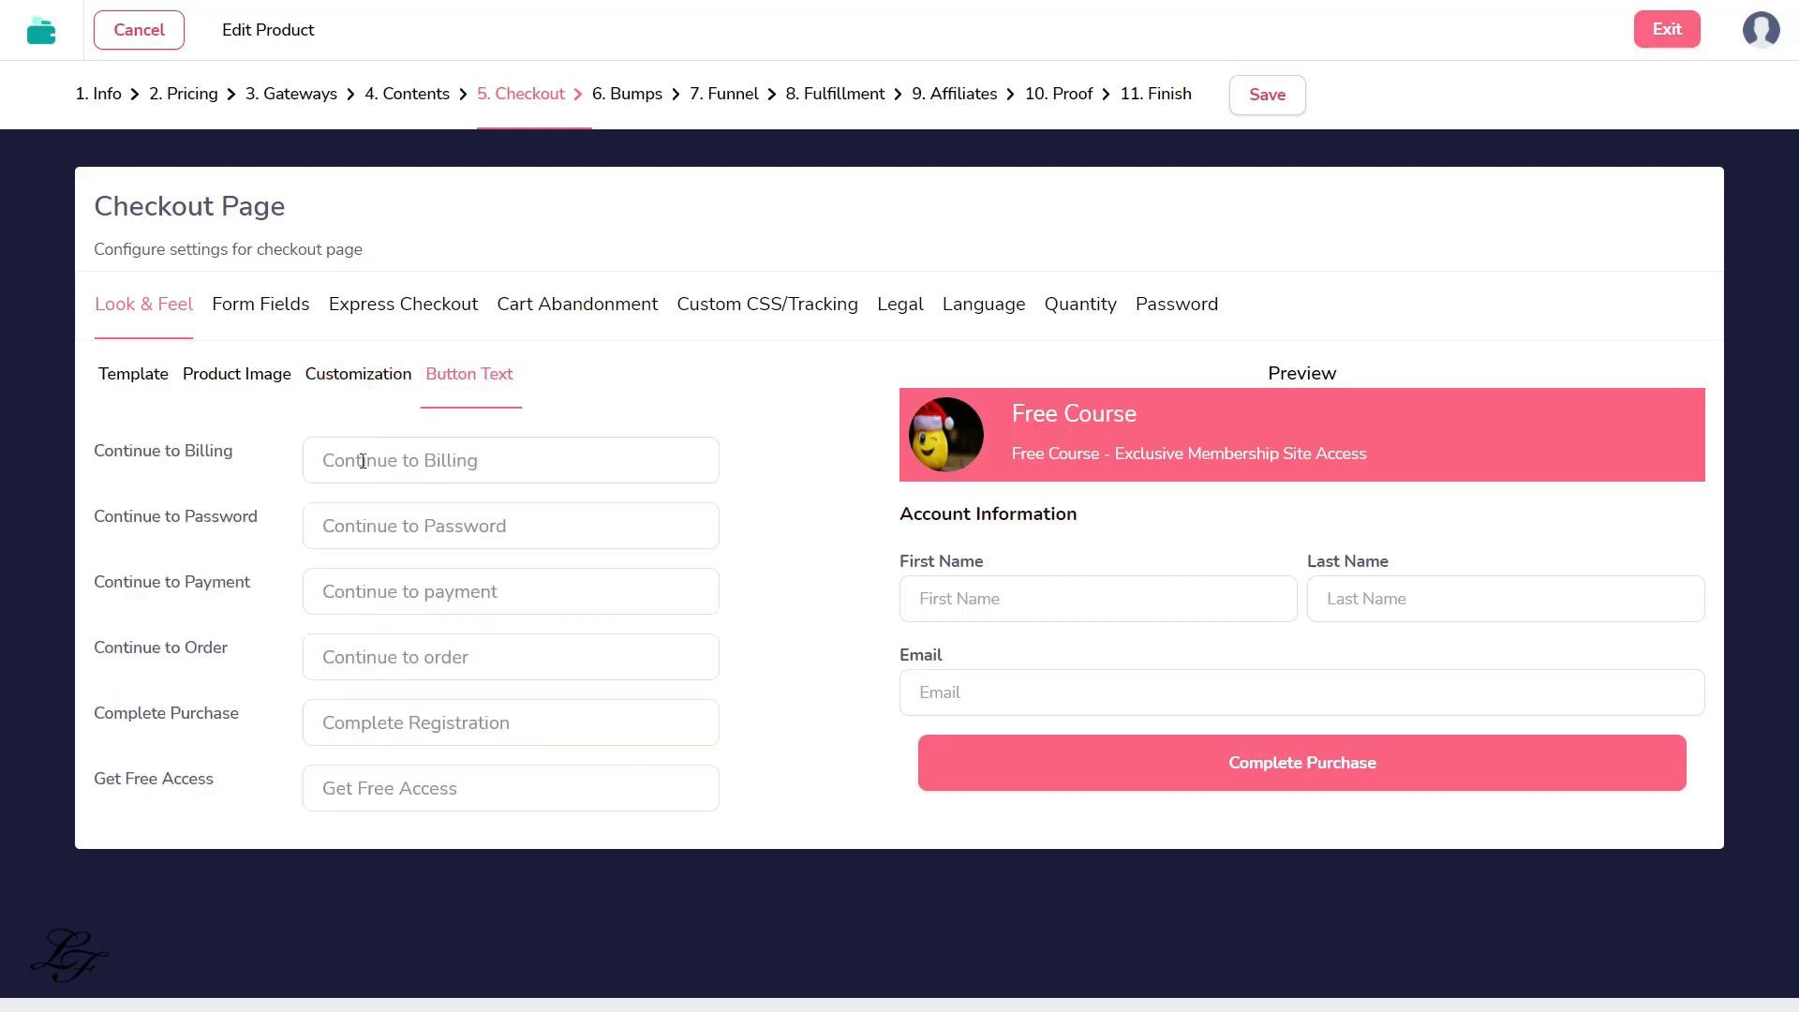
click(281, 317)
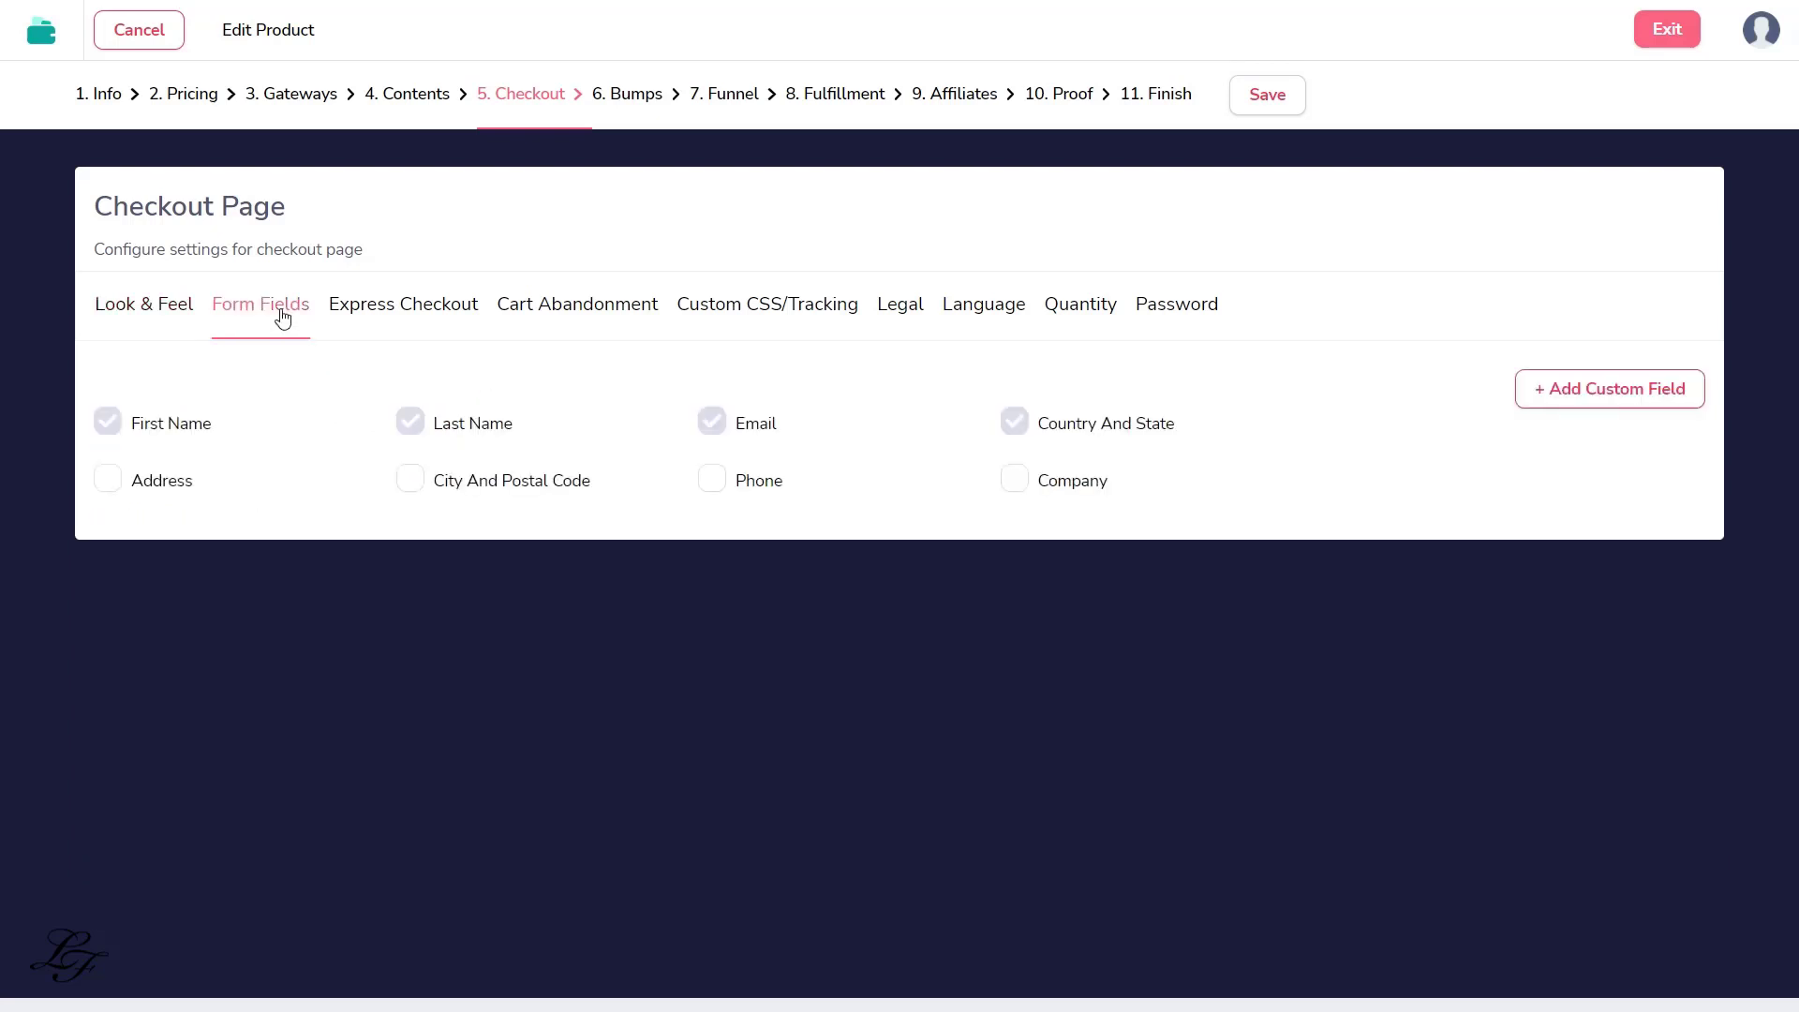
Step: Leave Express Checkout, Cart Abandonment, CSS/Tracking, Legal, Language, Quantity and Password at defaults, then save
click(426, 316)
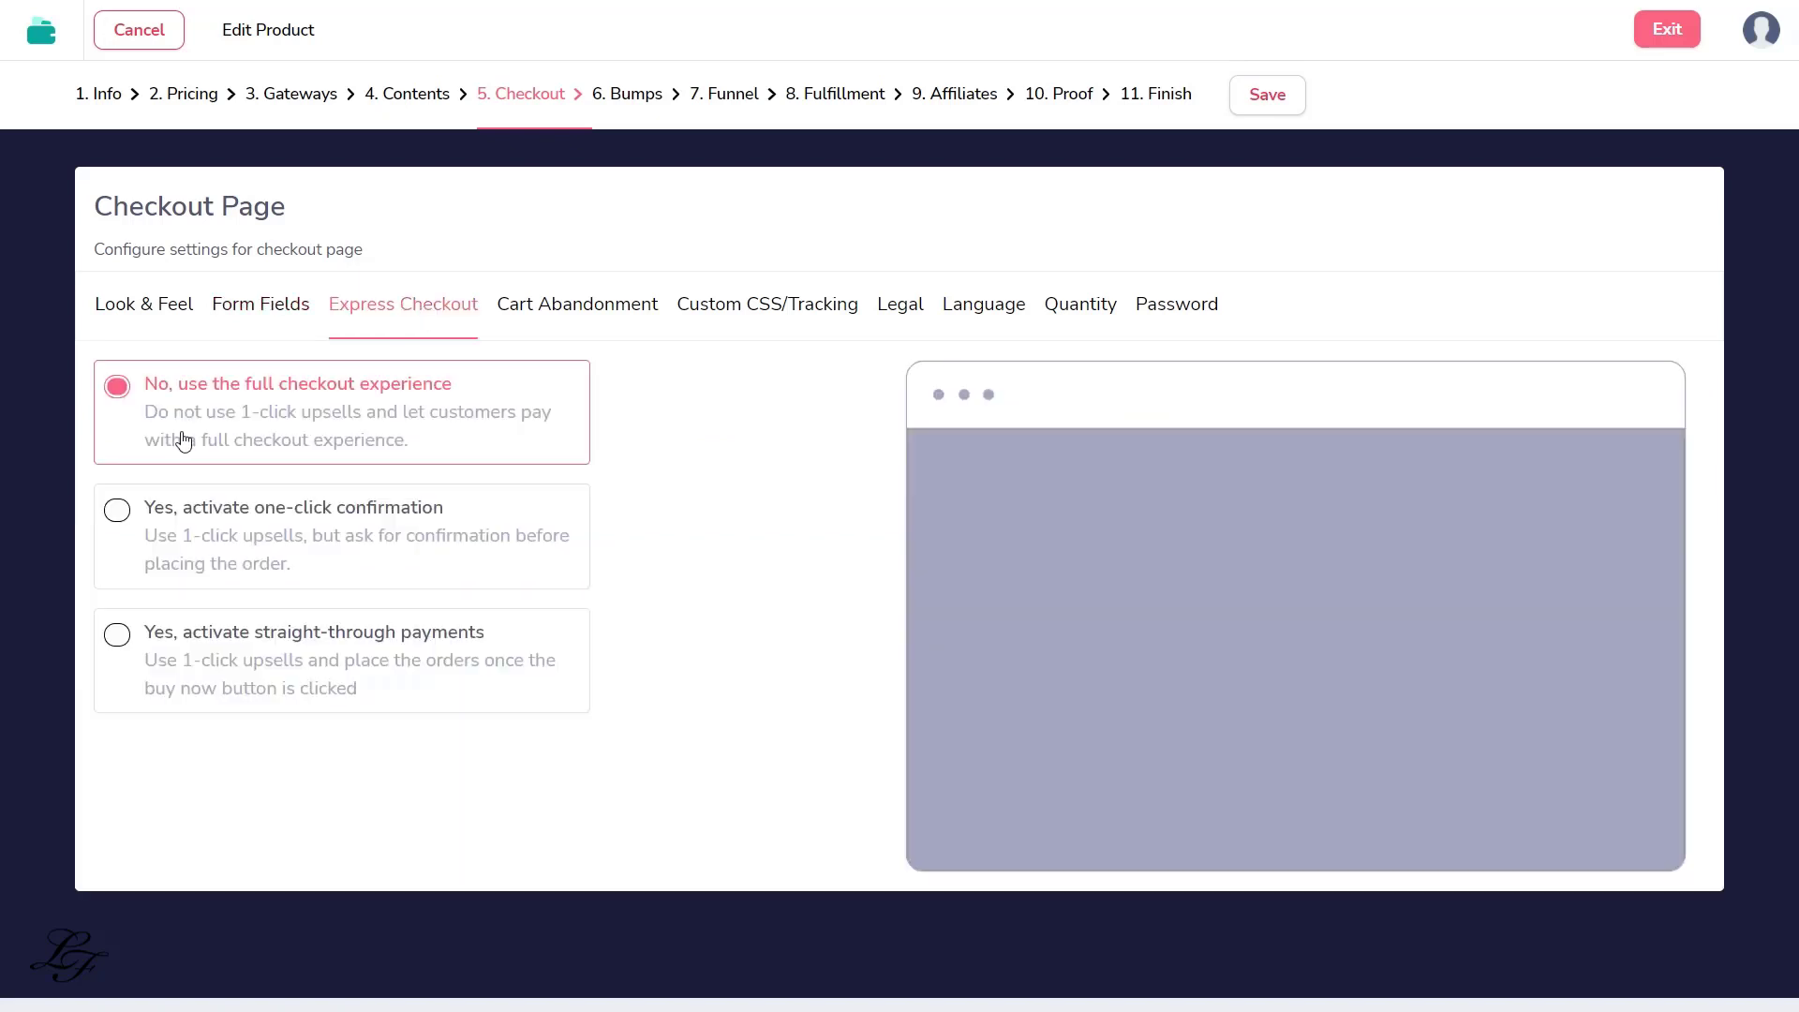
click(590, 306)
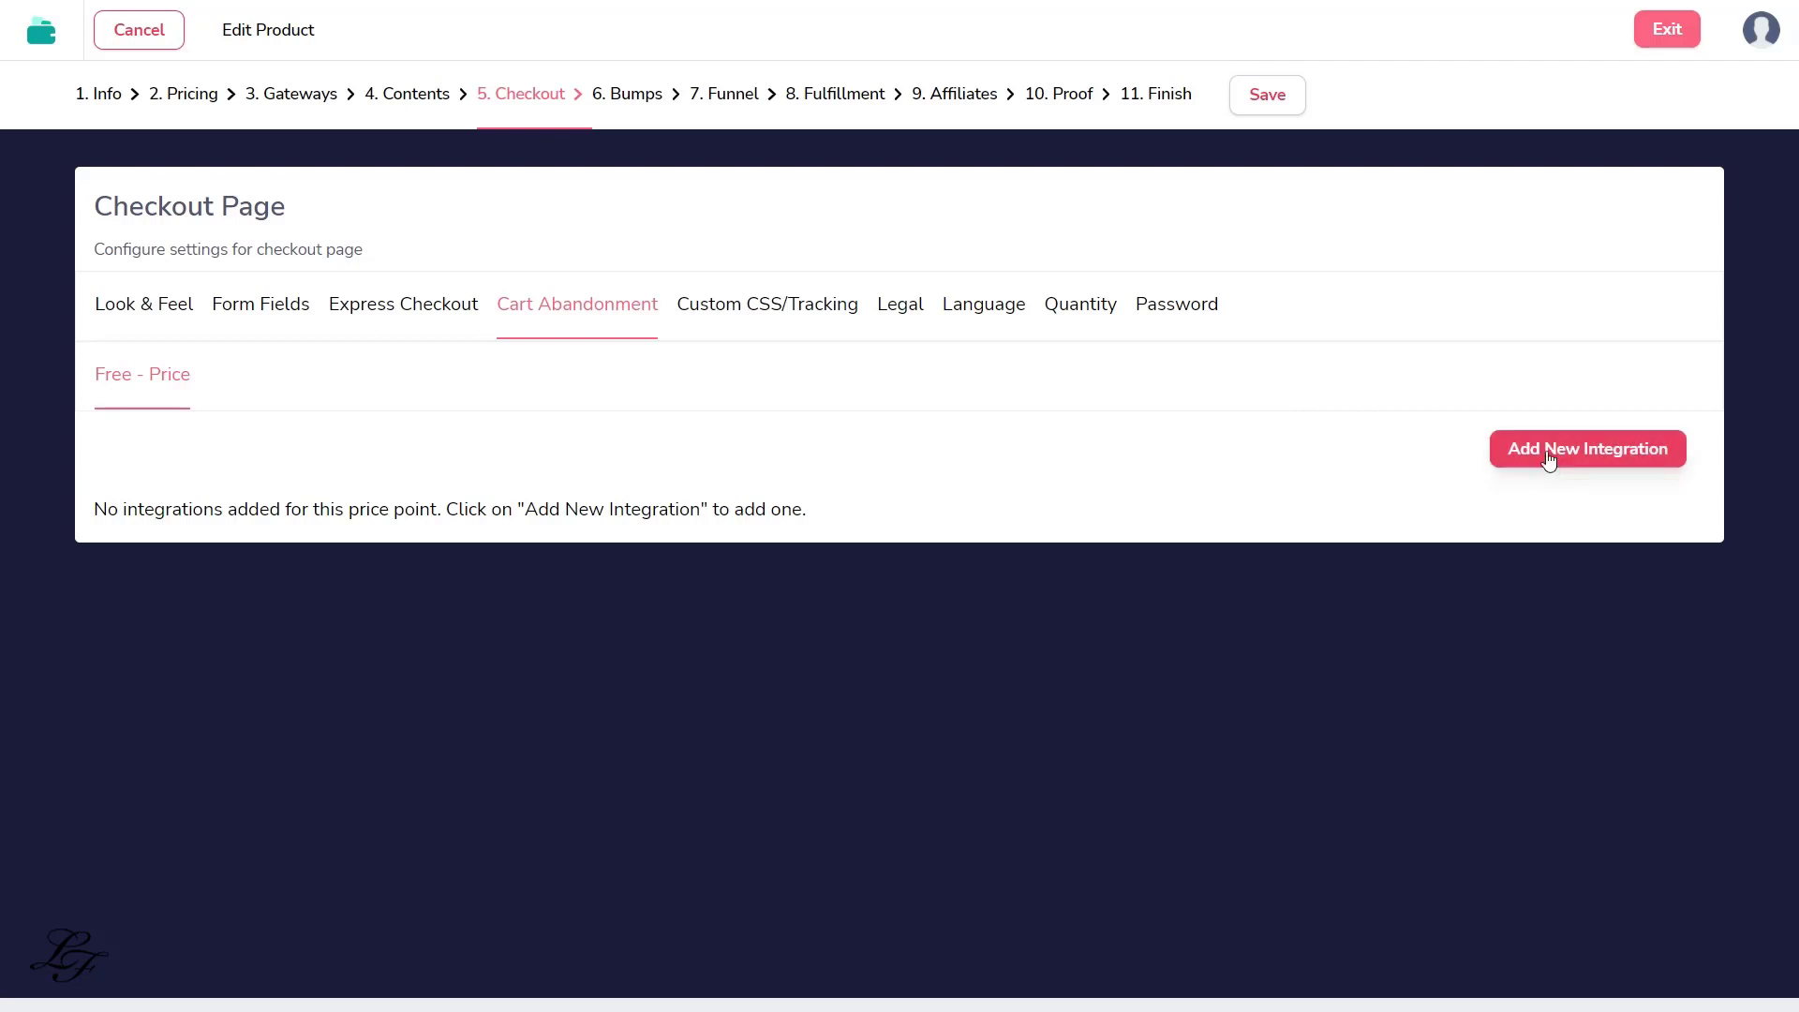
click(750, 305)
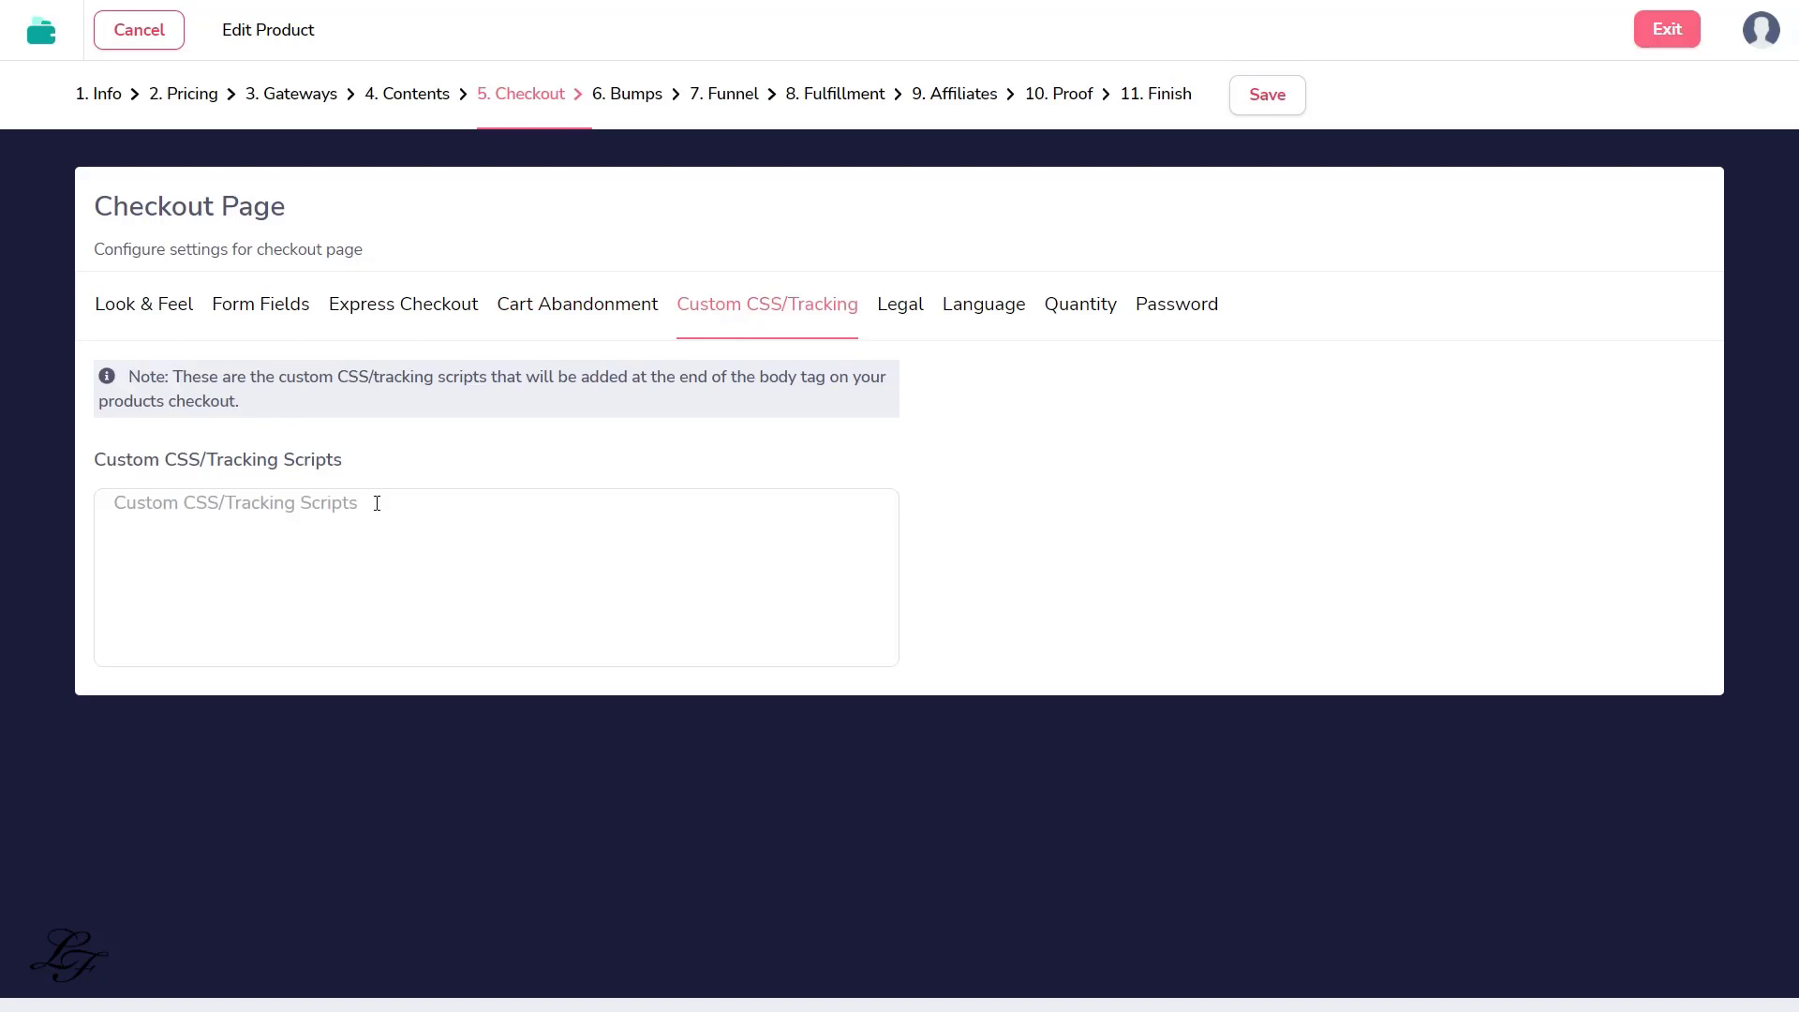
click(901, 306)
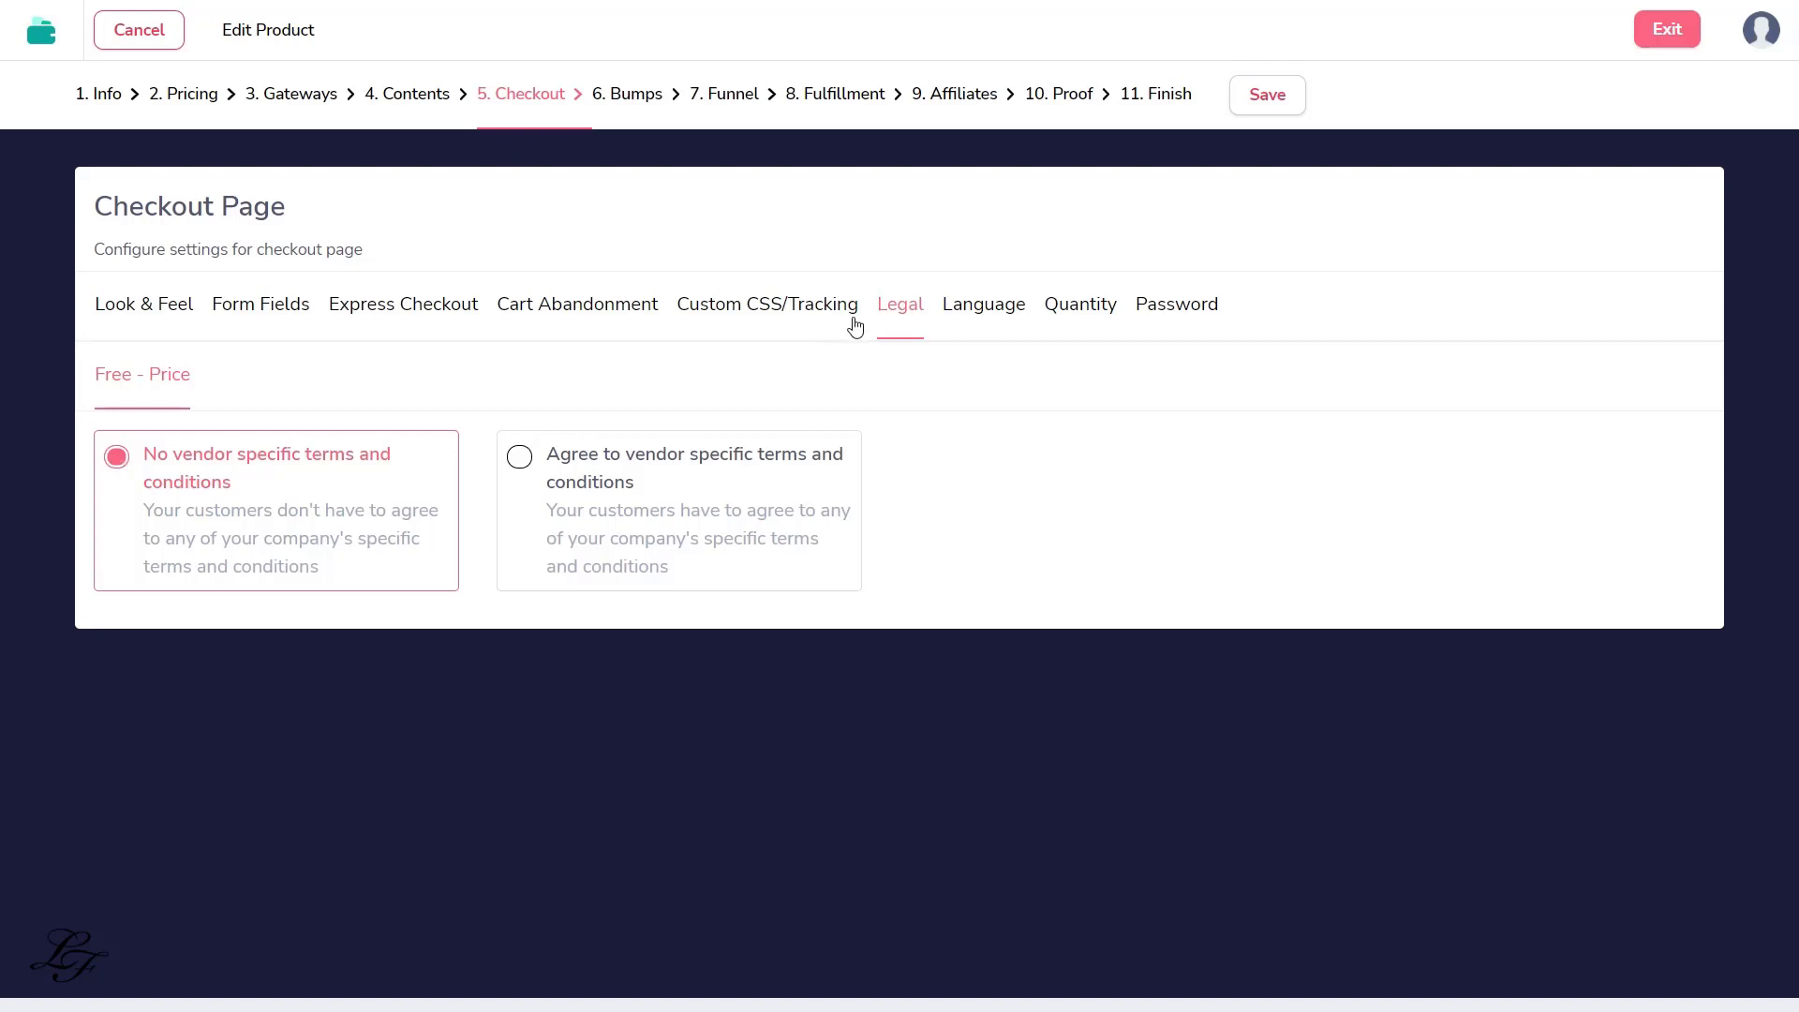
click(965, 313)
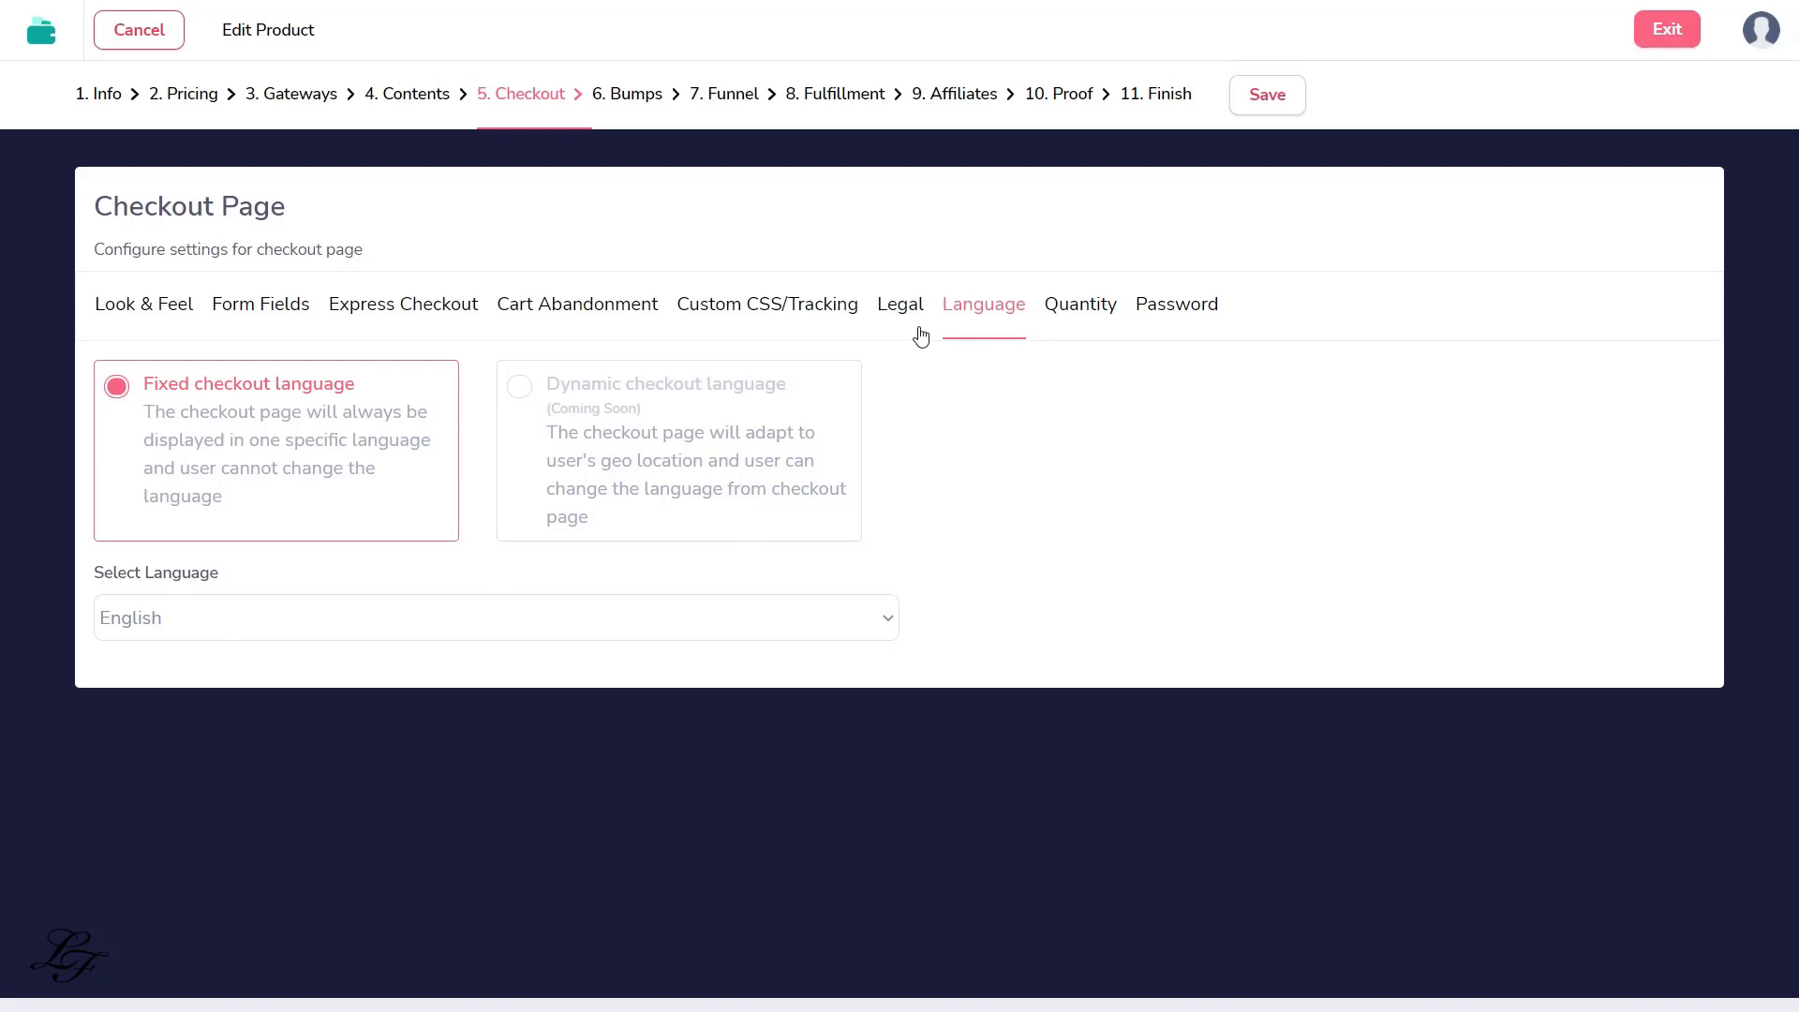
click(1069, 307)
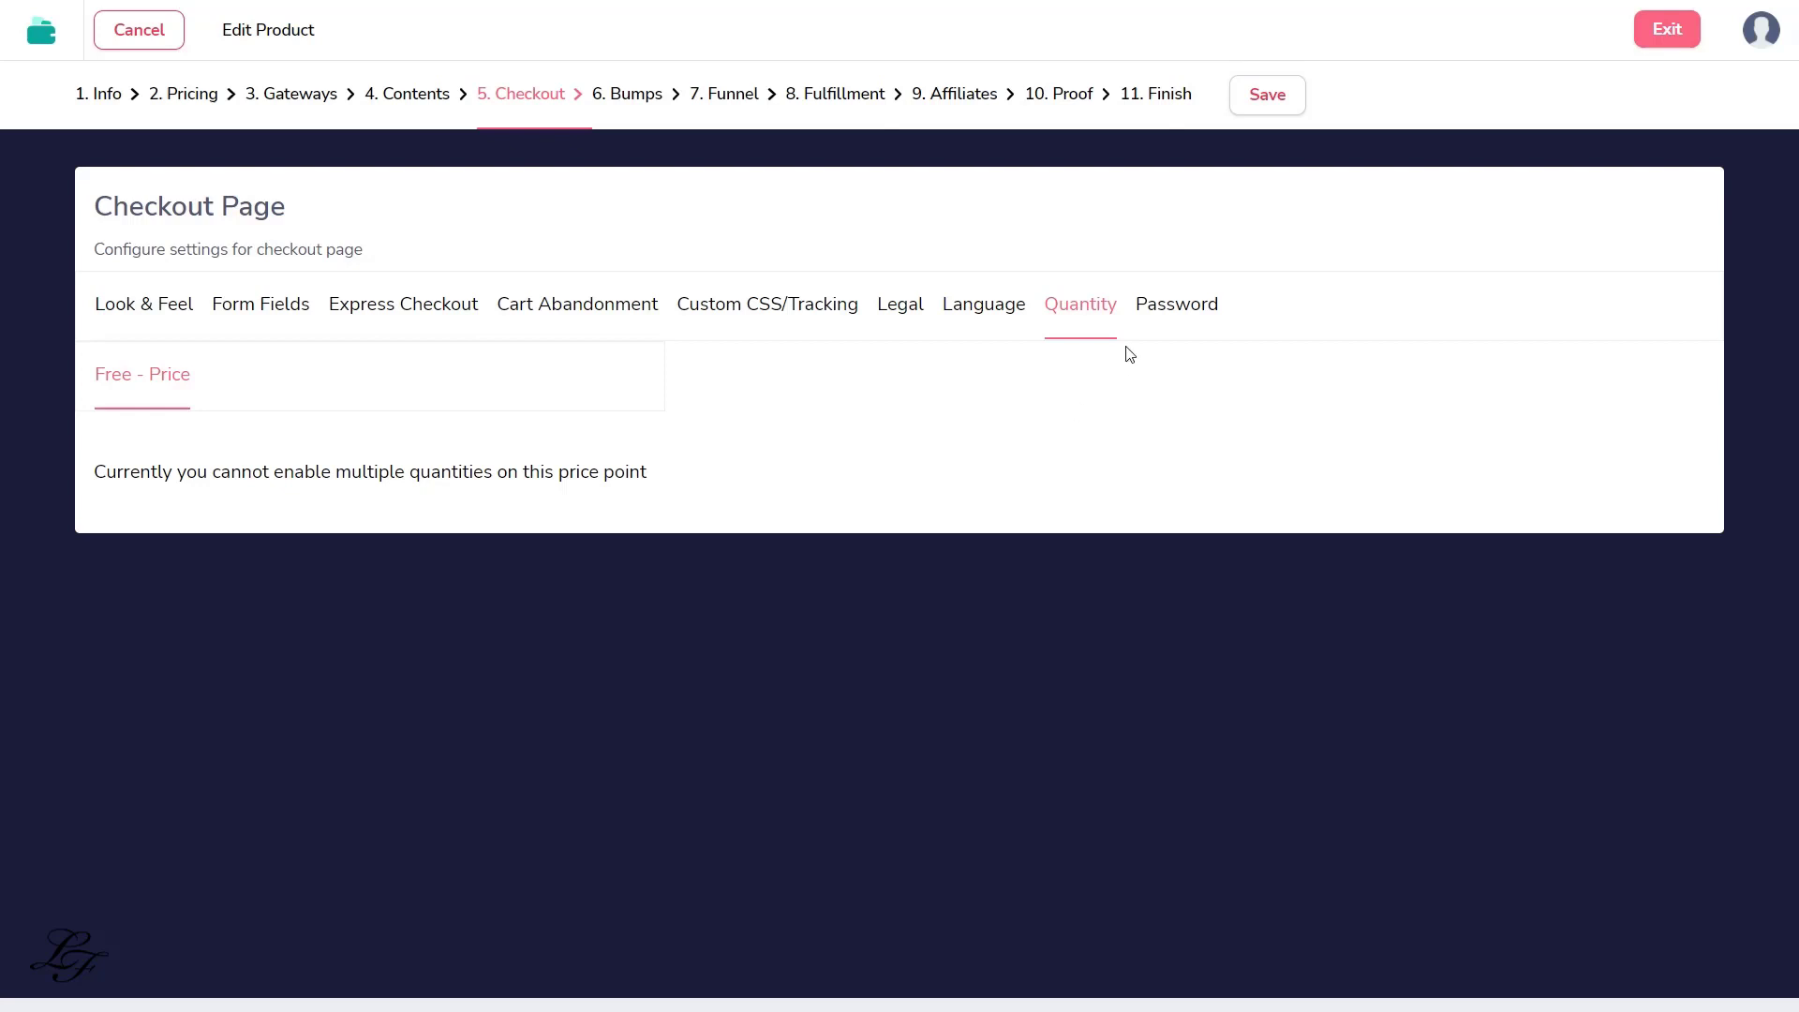
click(1178, 319)
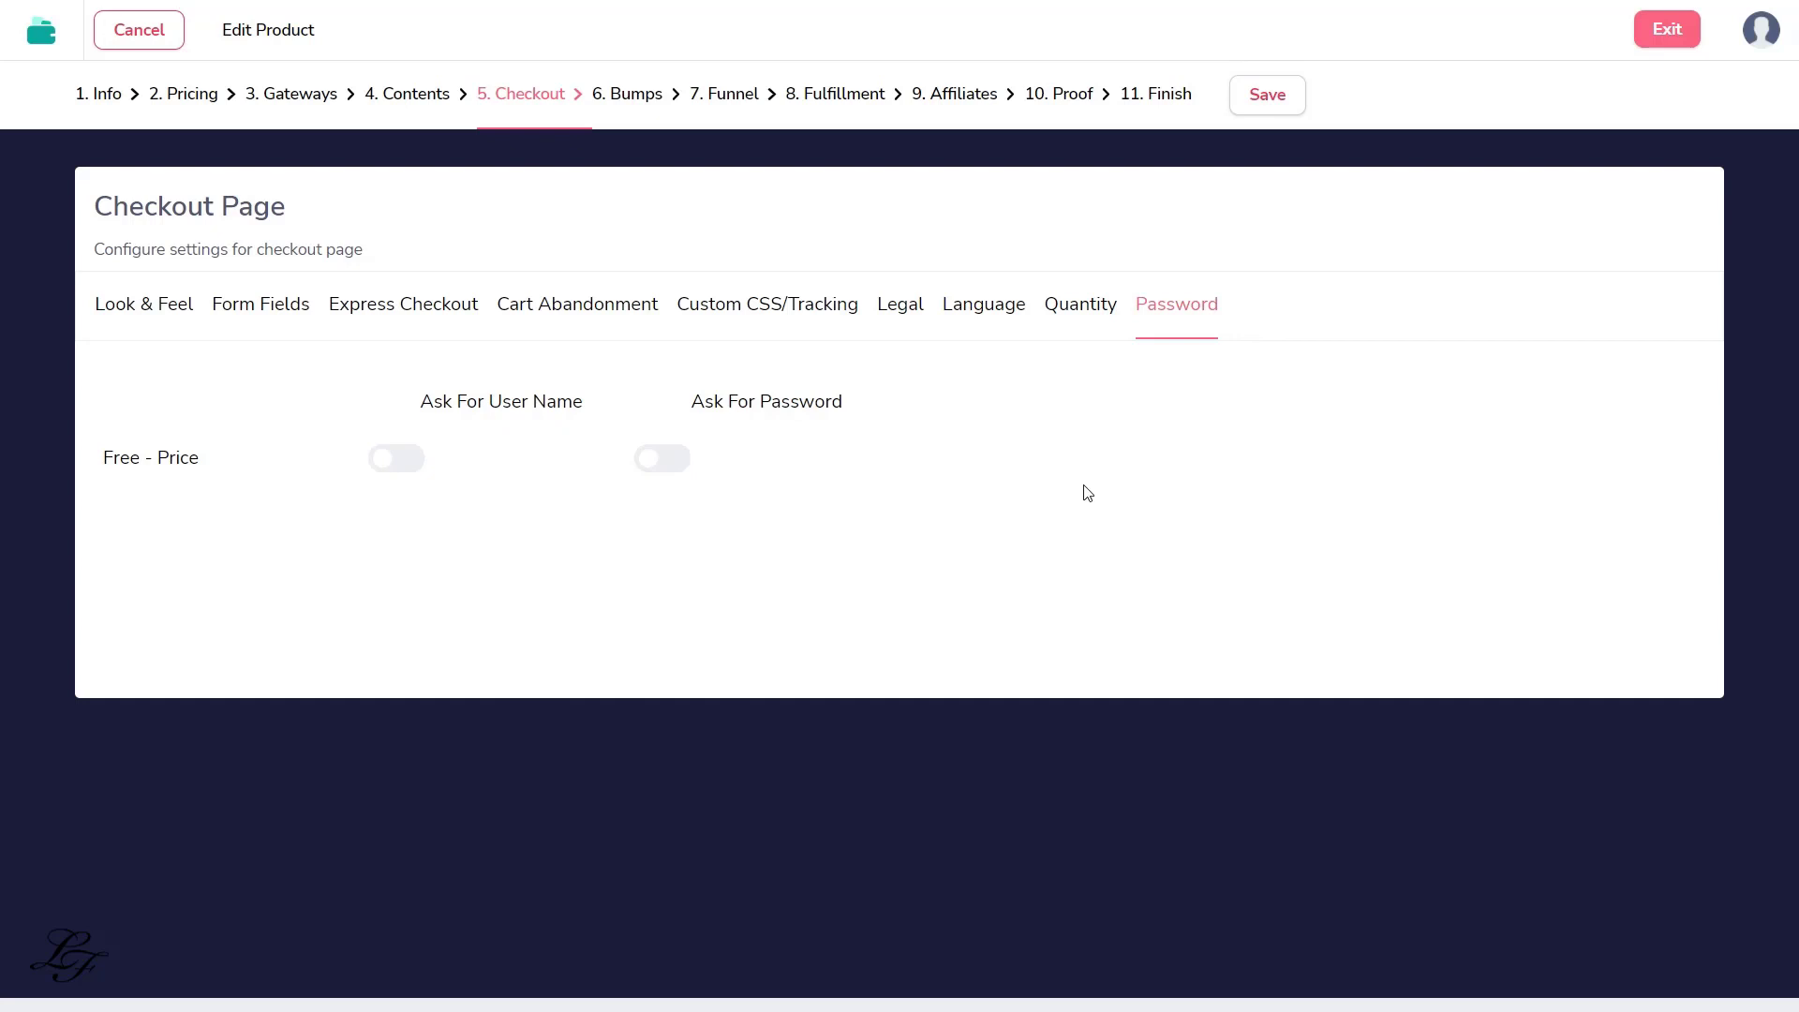
click(1289, 110)
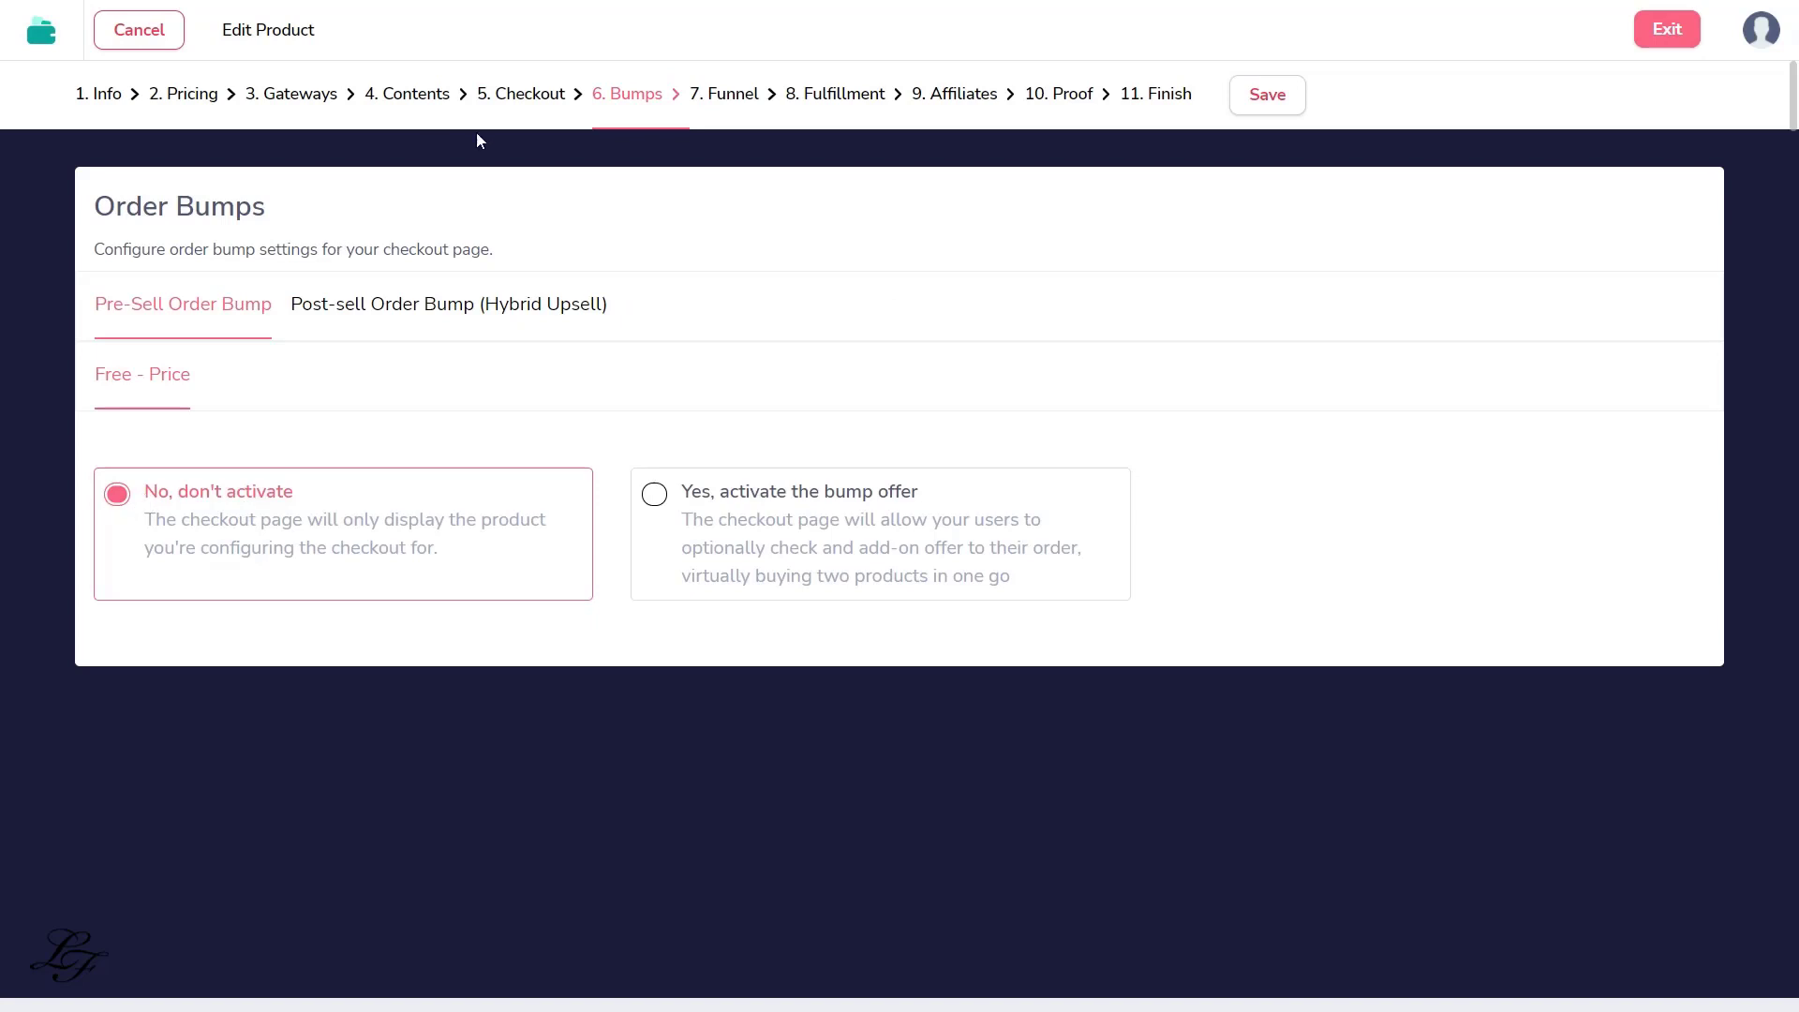
Step: Leave order bumps at 'No, don't activate' and move to the 7. Funnel step
click(724, 99)
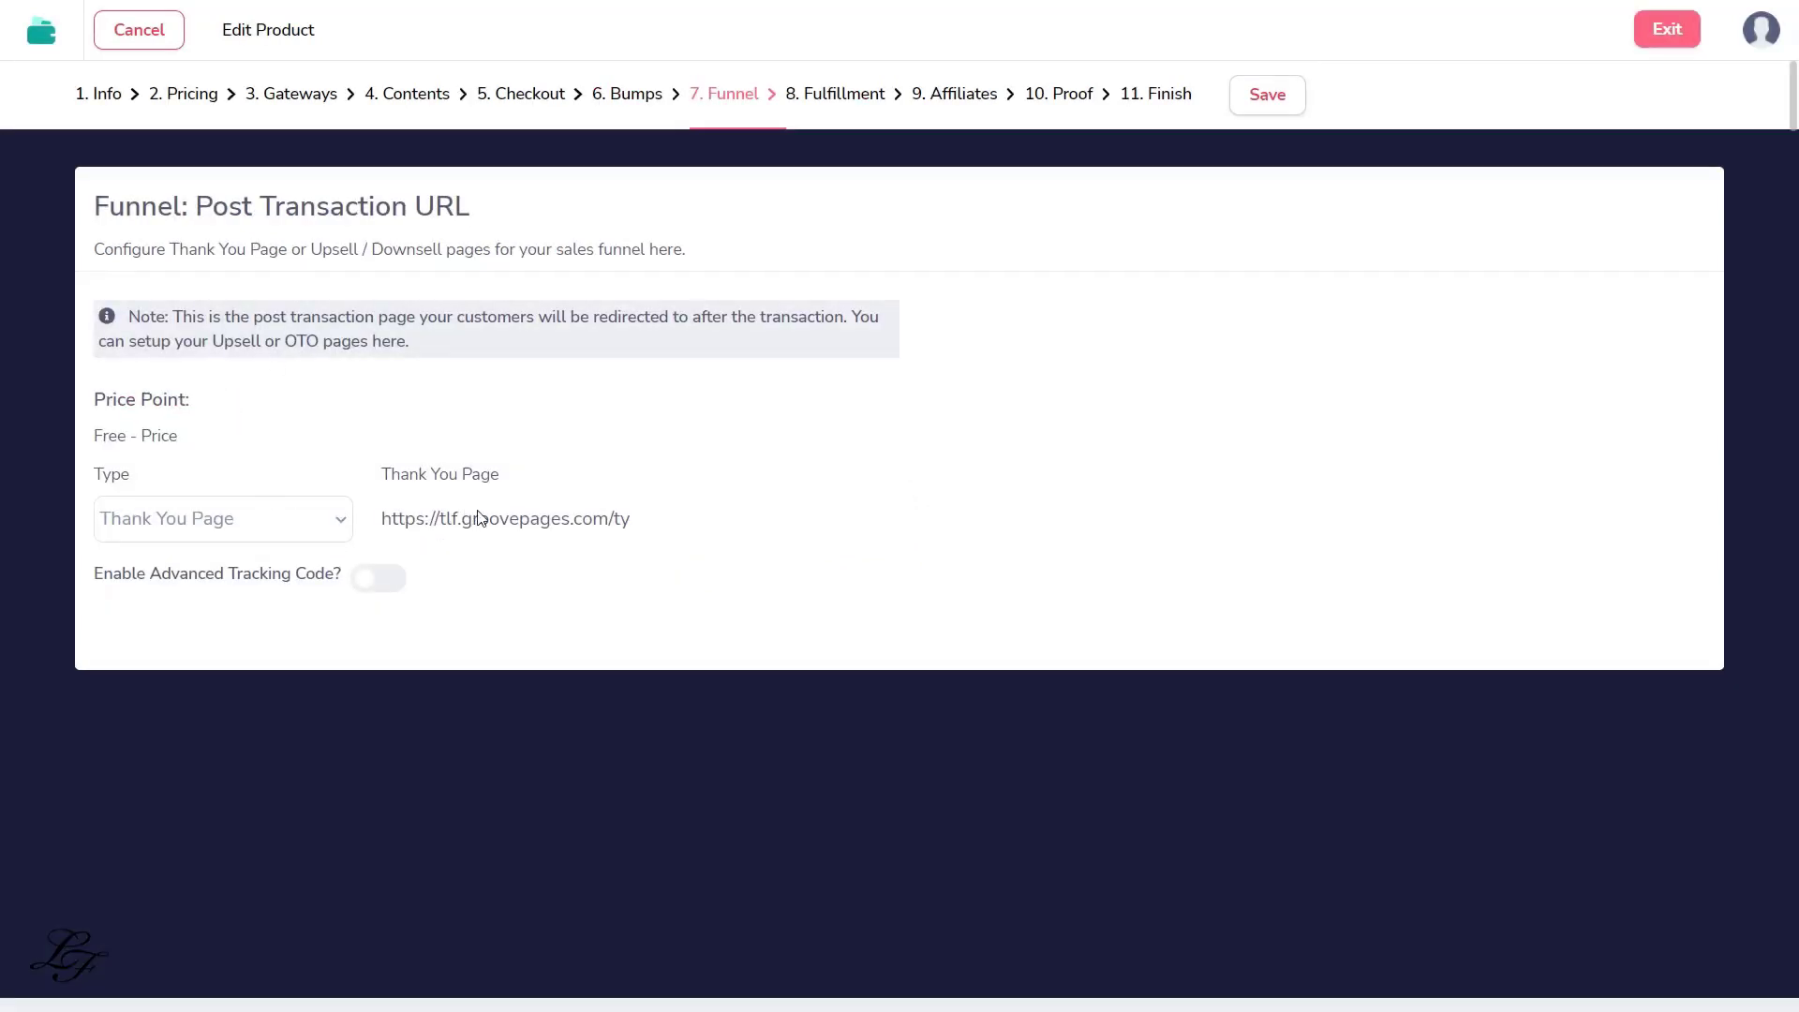
Step: On Fulfillment, add the Example Course membership with Premium access for the Free - Price
click(853, 101)
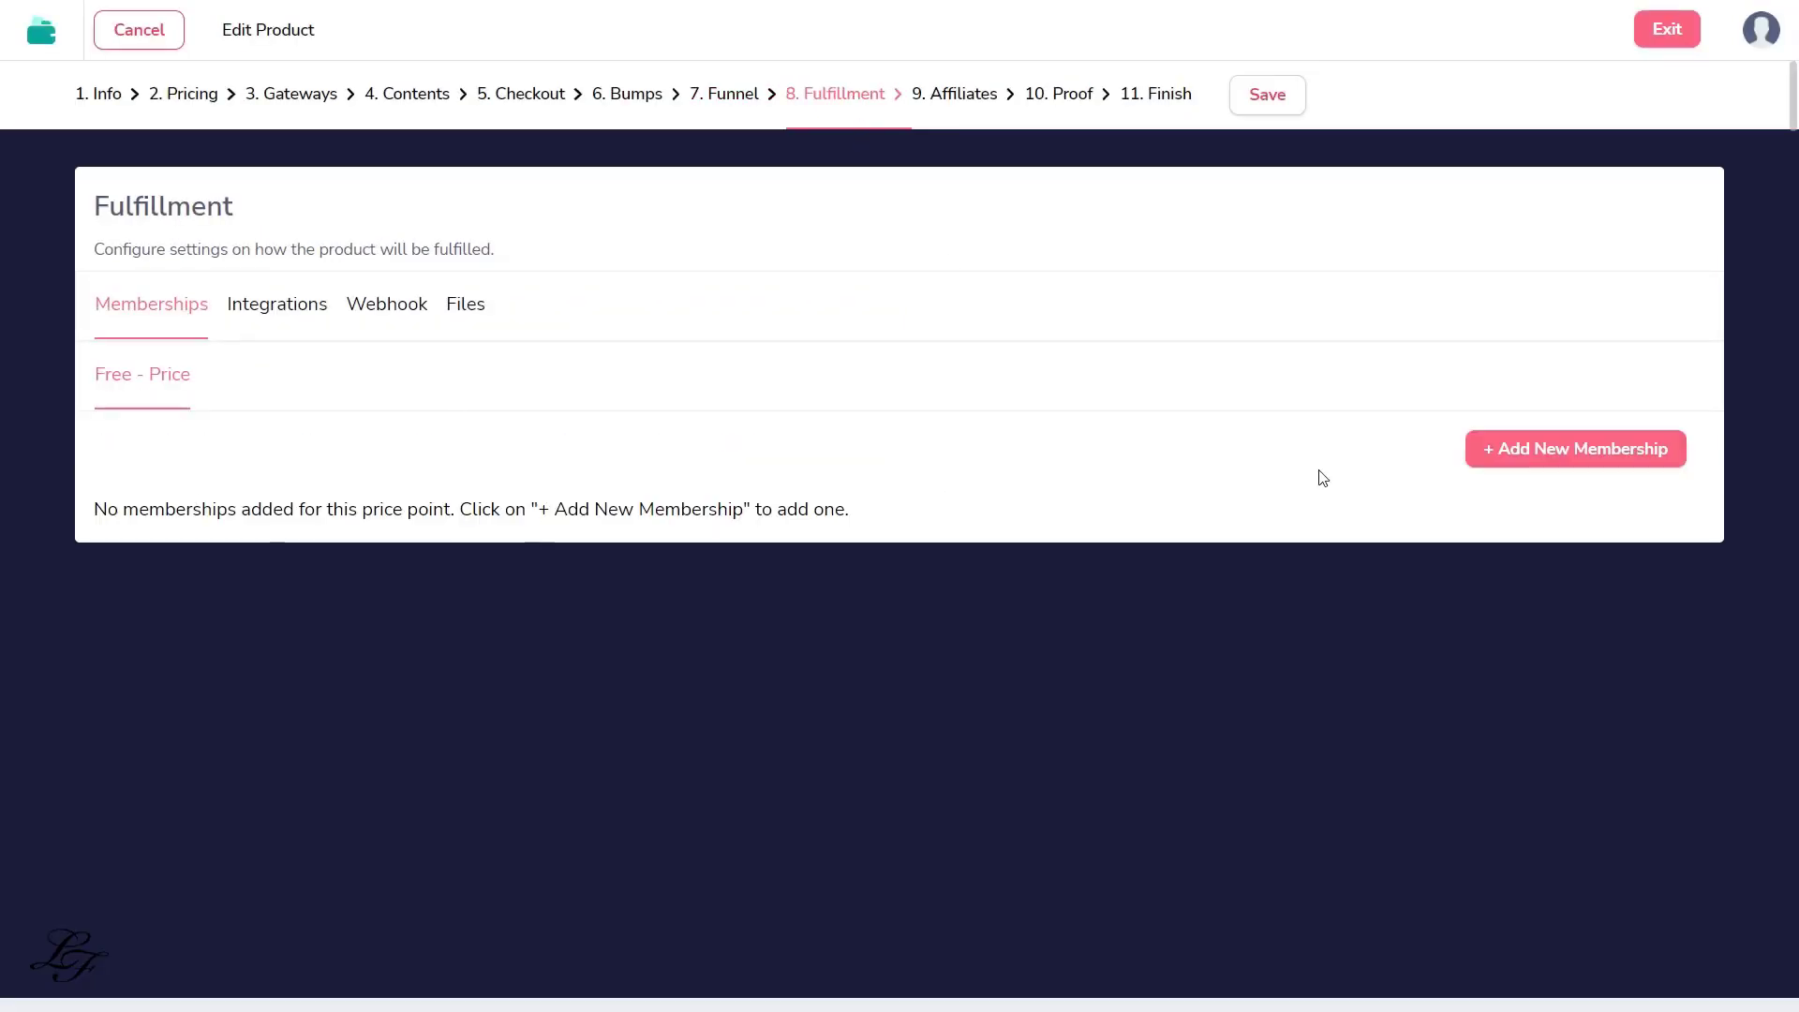
click(1546, 452)
click(866, 529)
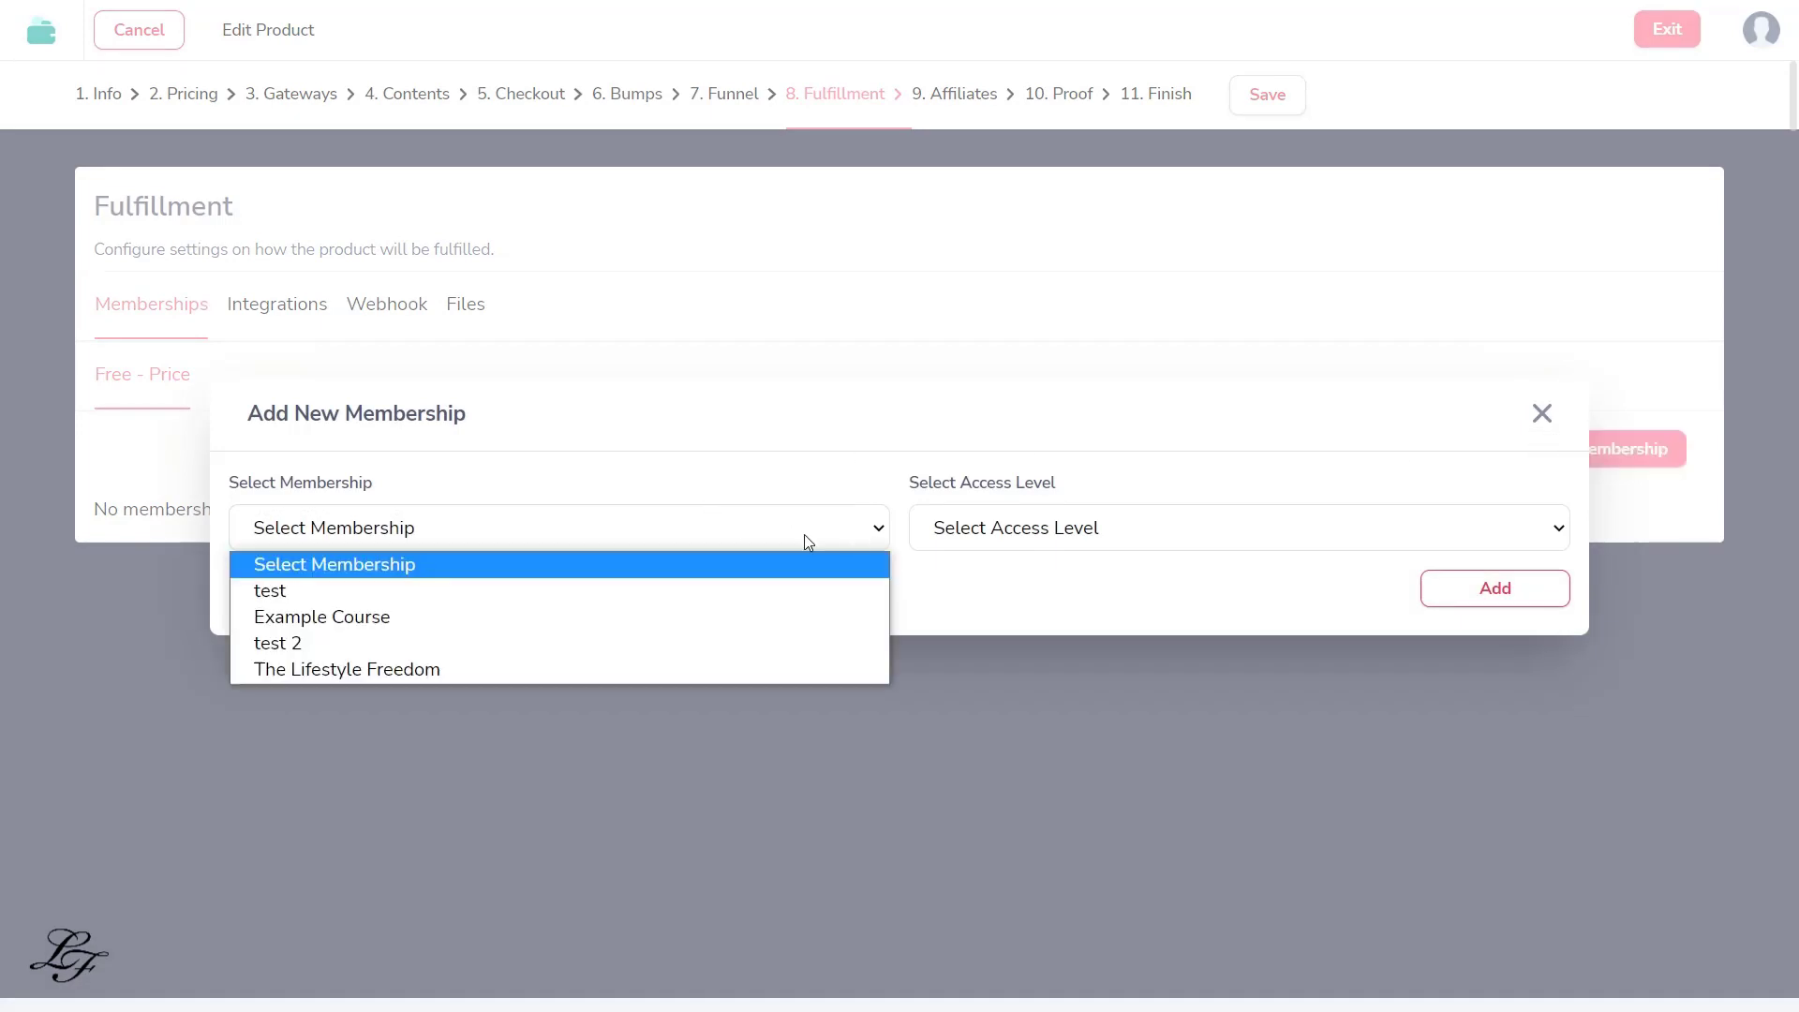
click(379, 614)
click(1068, 532)
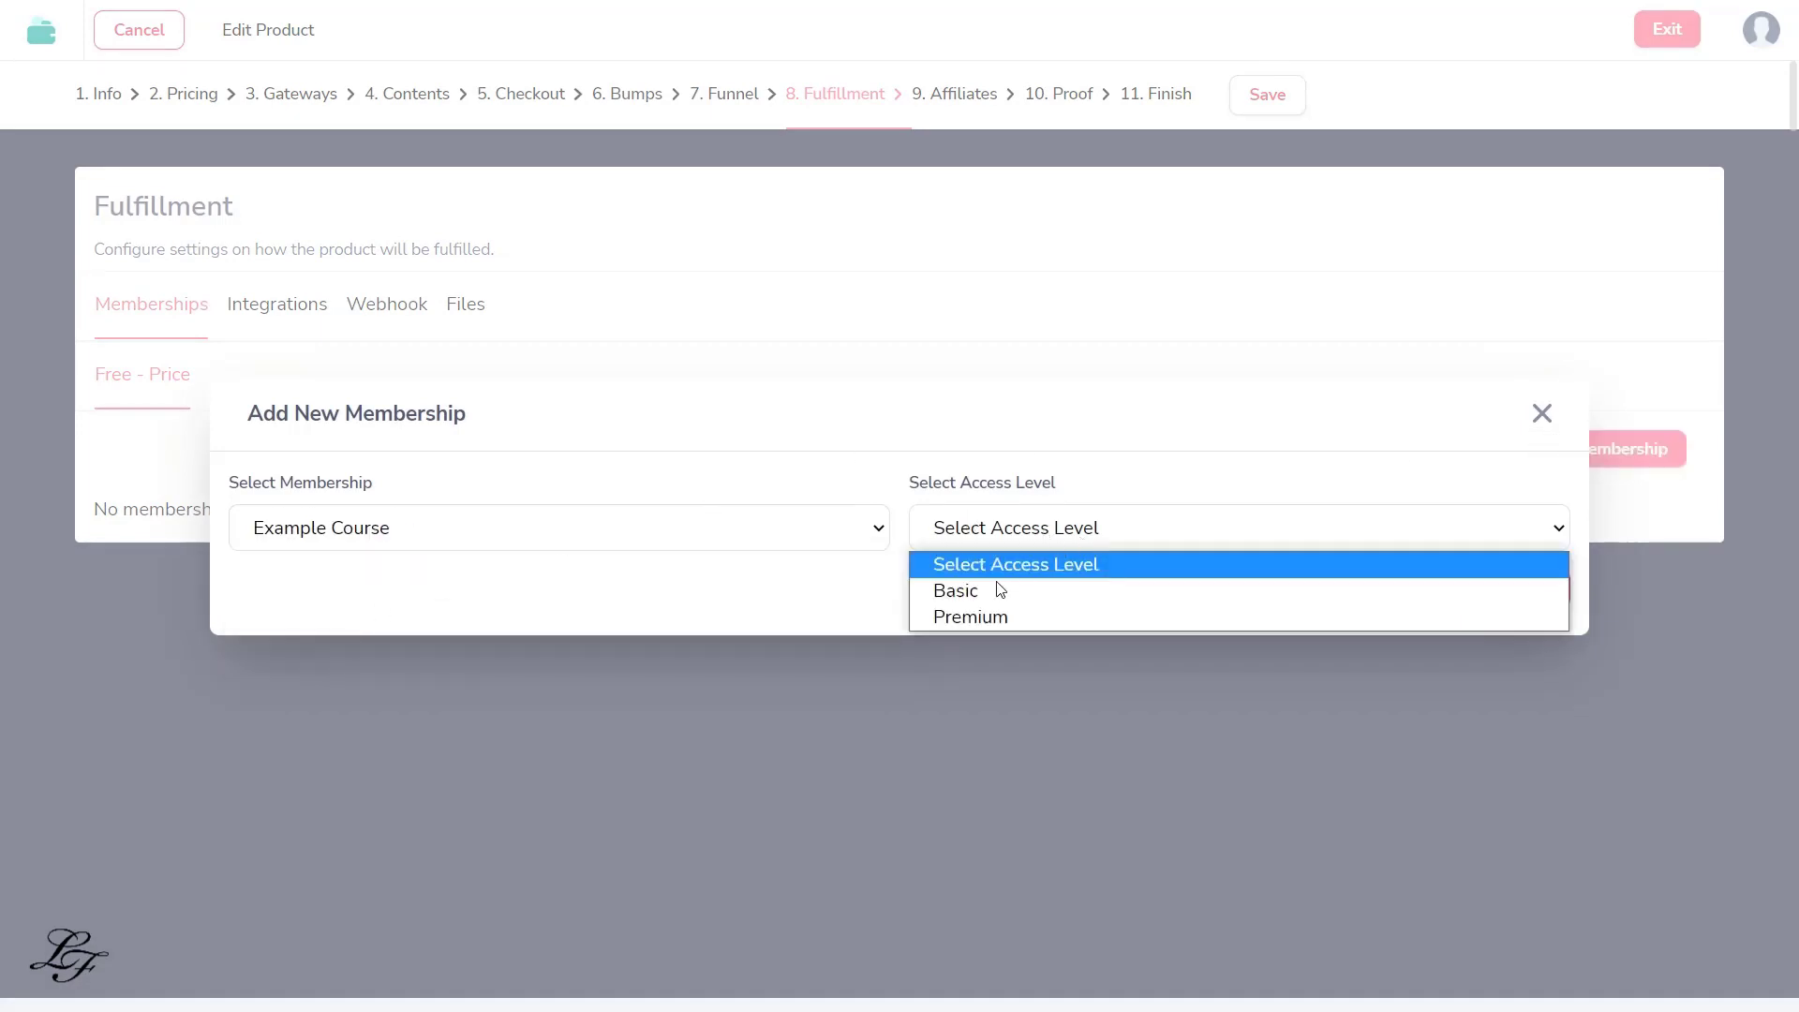
click(988, 616)
click(1483, 592)
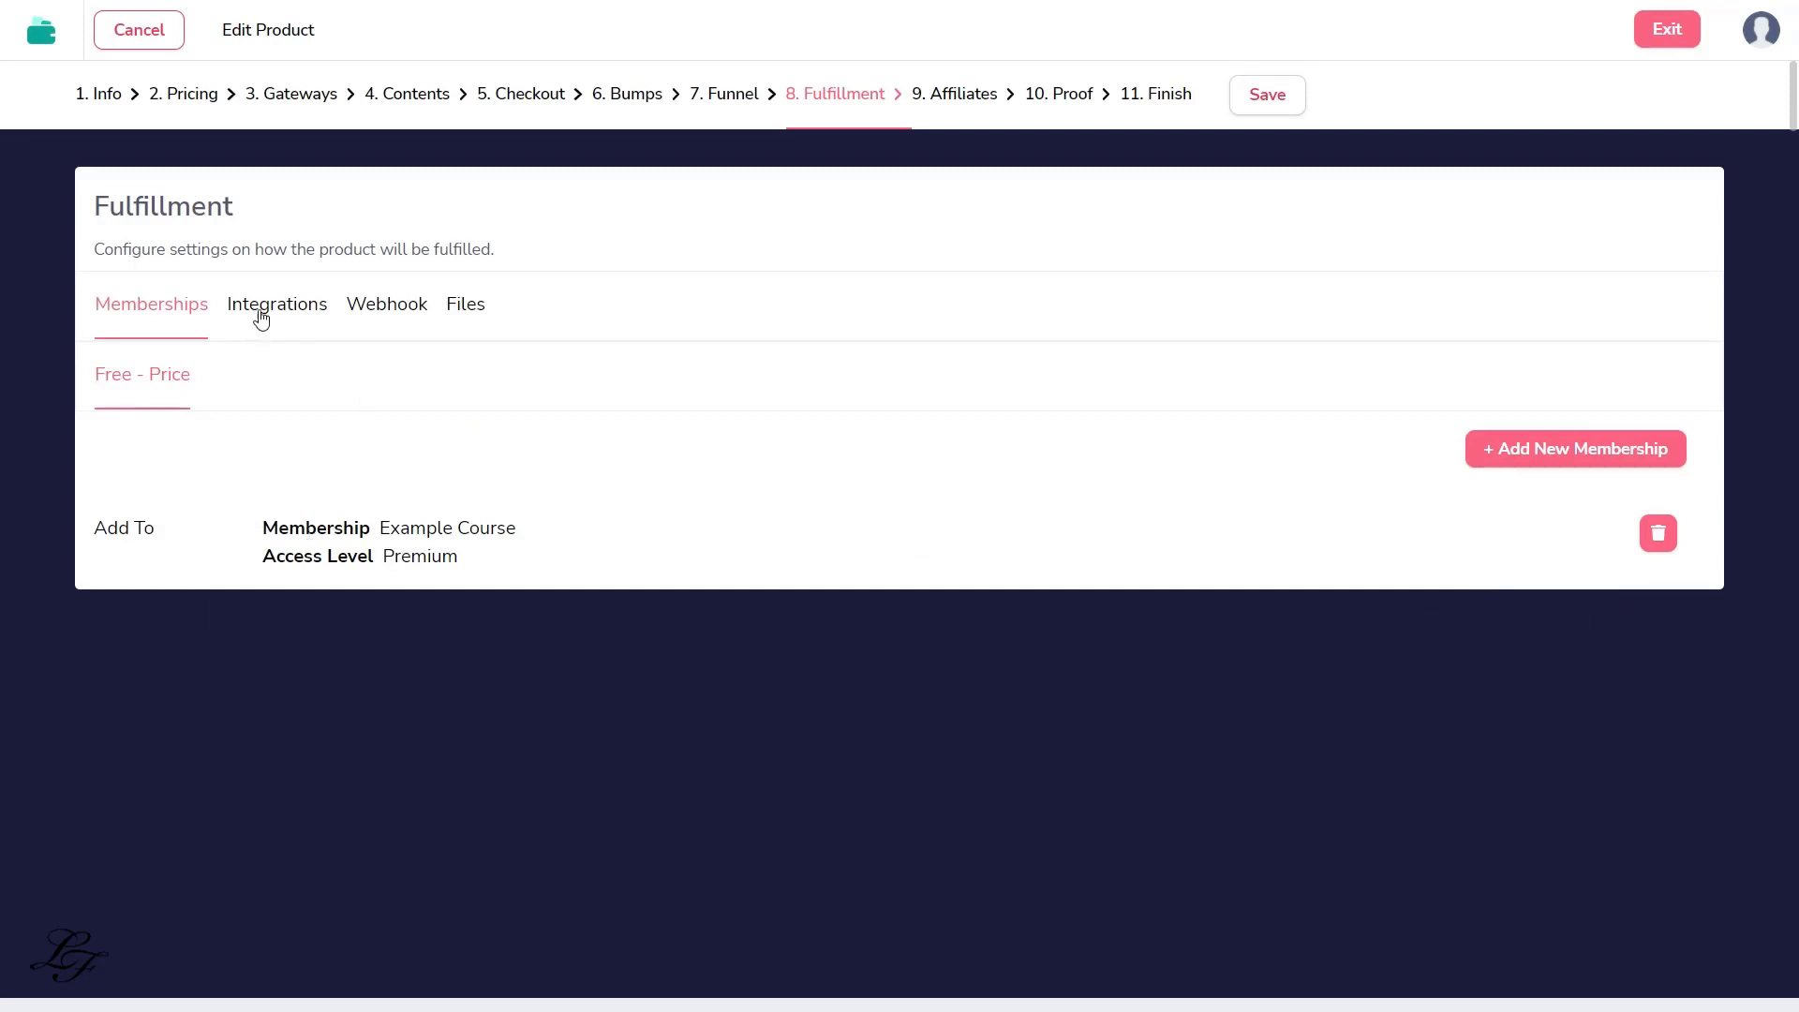
Step: Step through Affiliates, Proof and Finish, then save the Free Course product
click(962, 98)
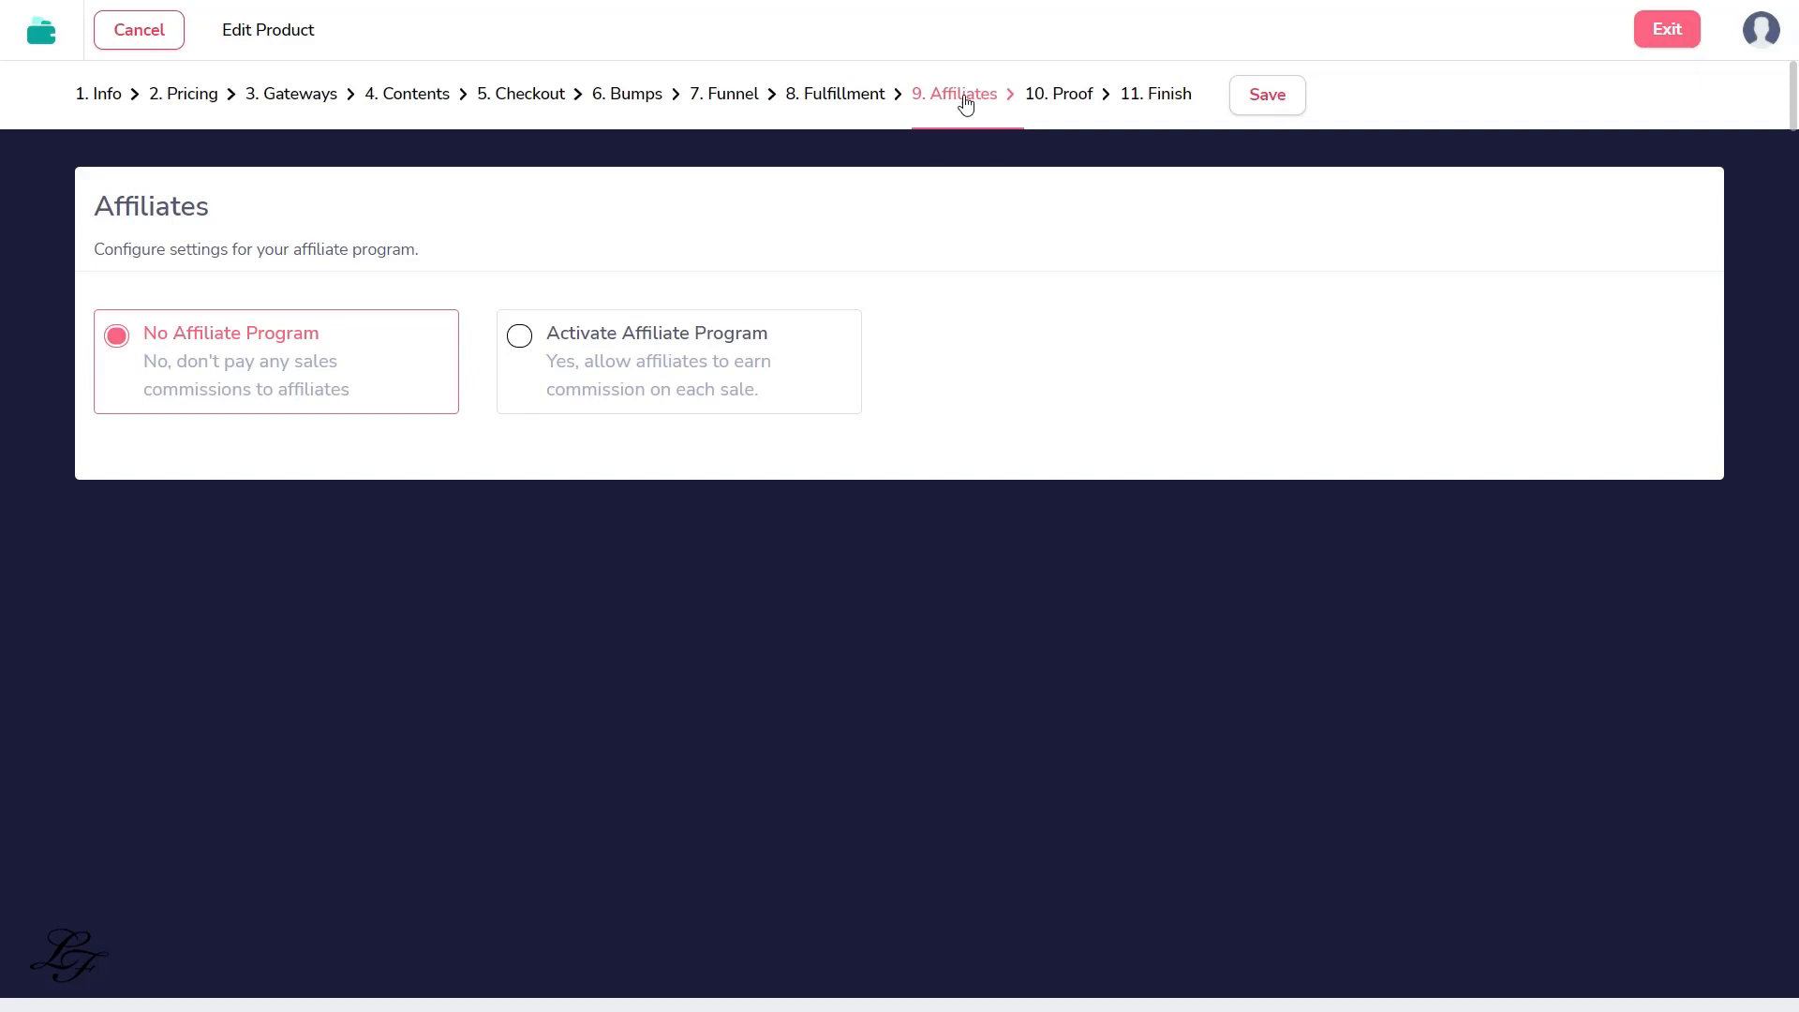
click(1077, 104)
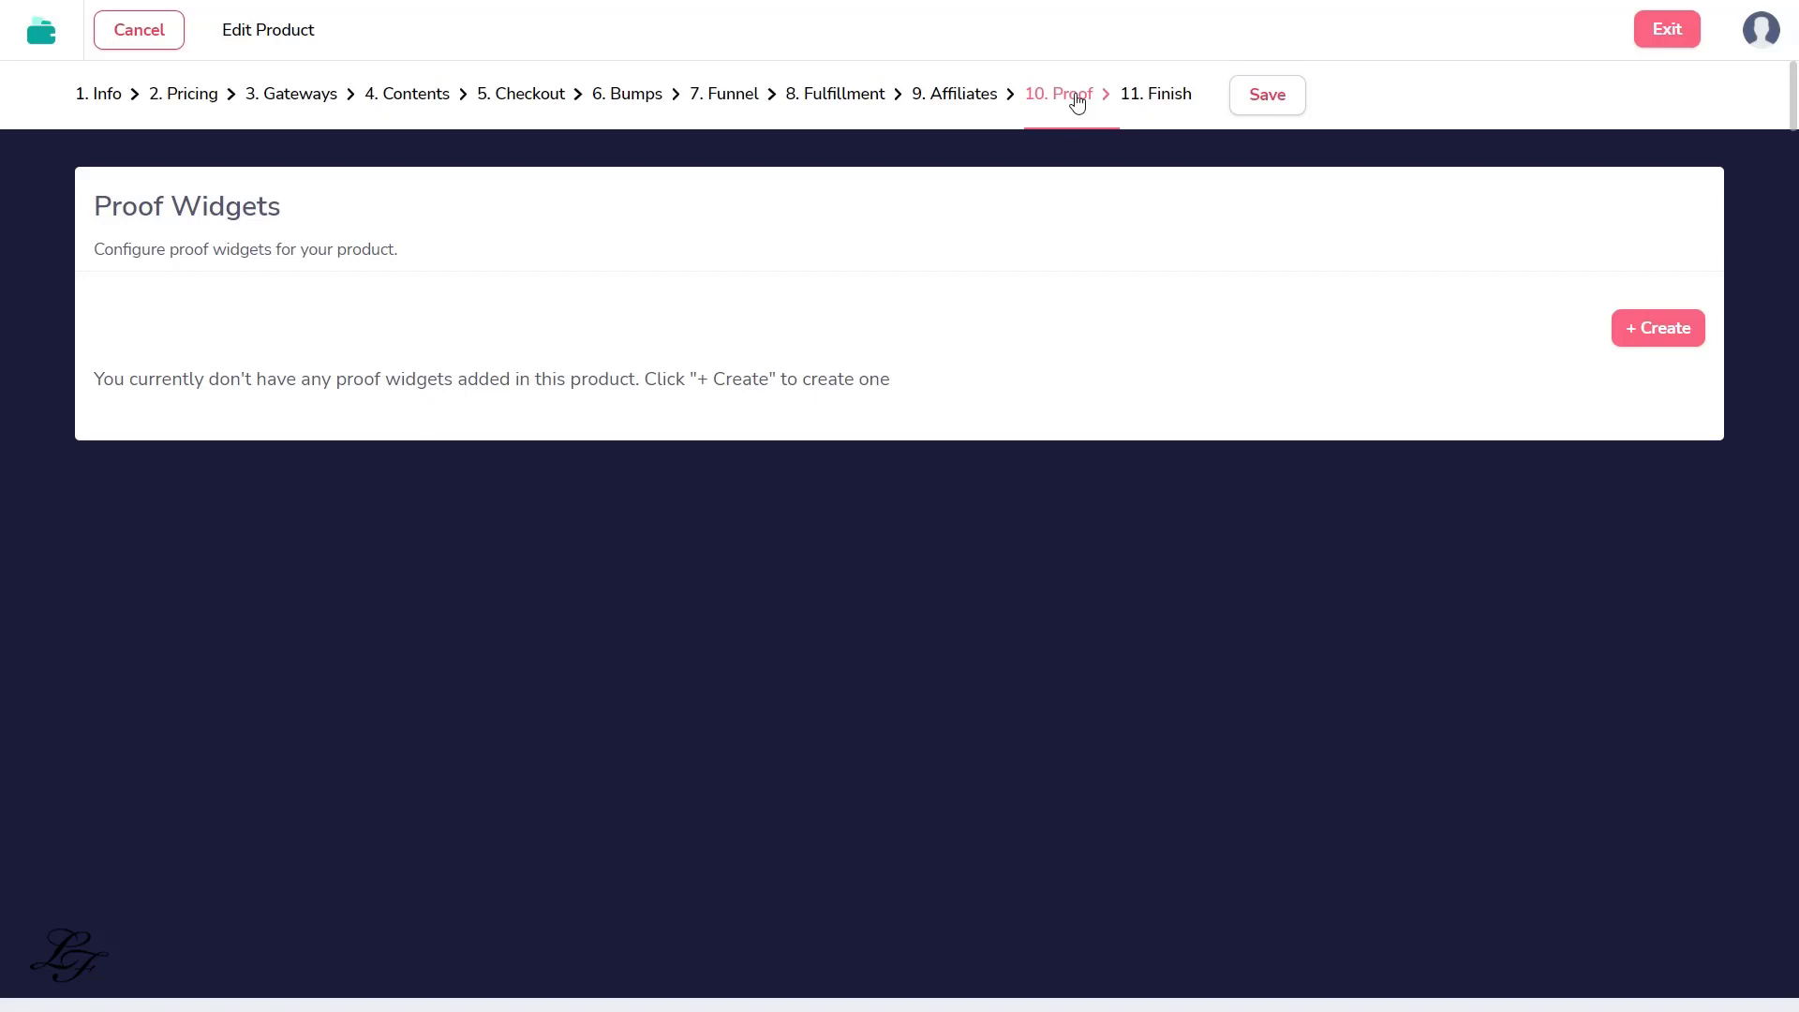
click(1158, 103)
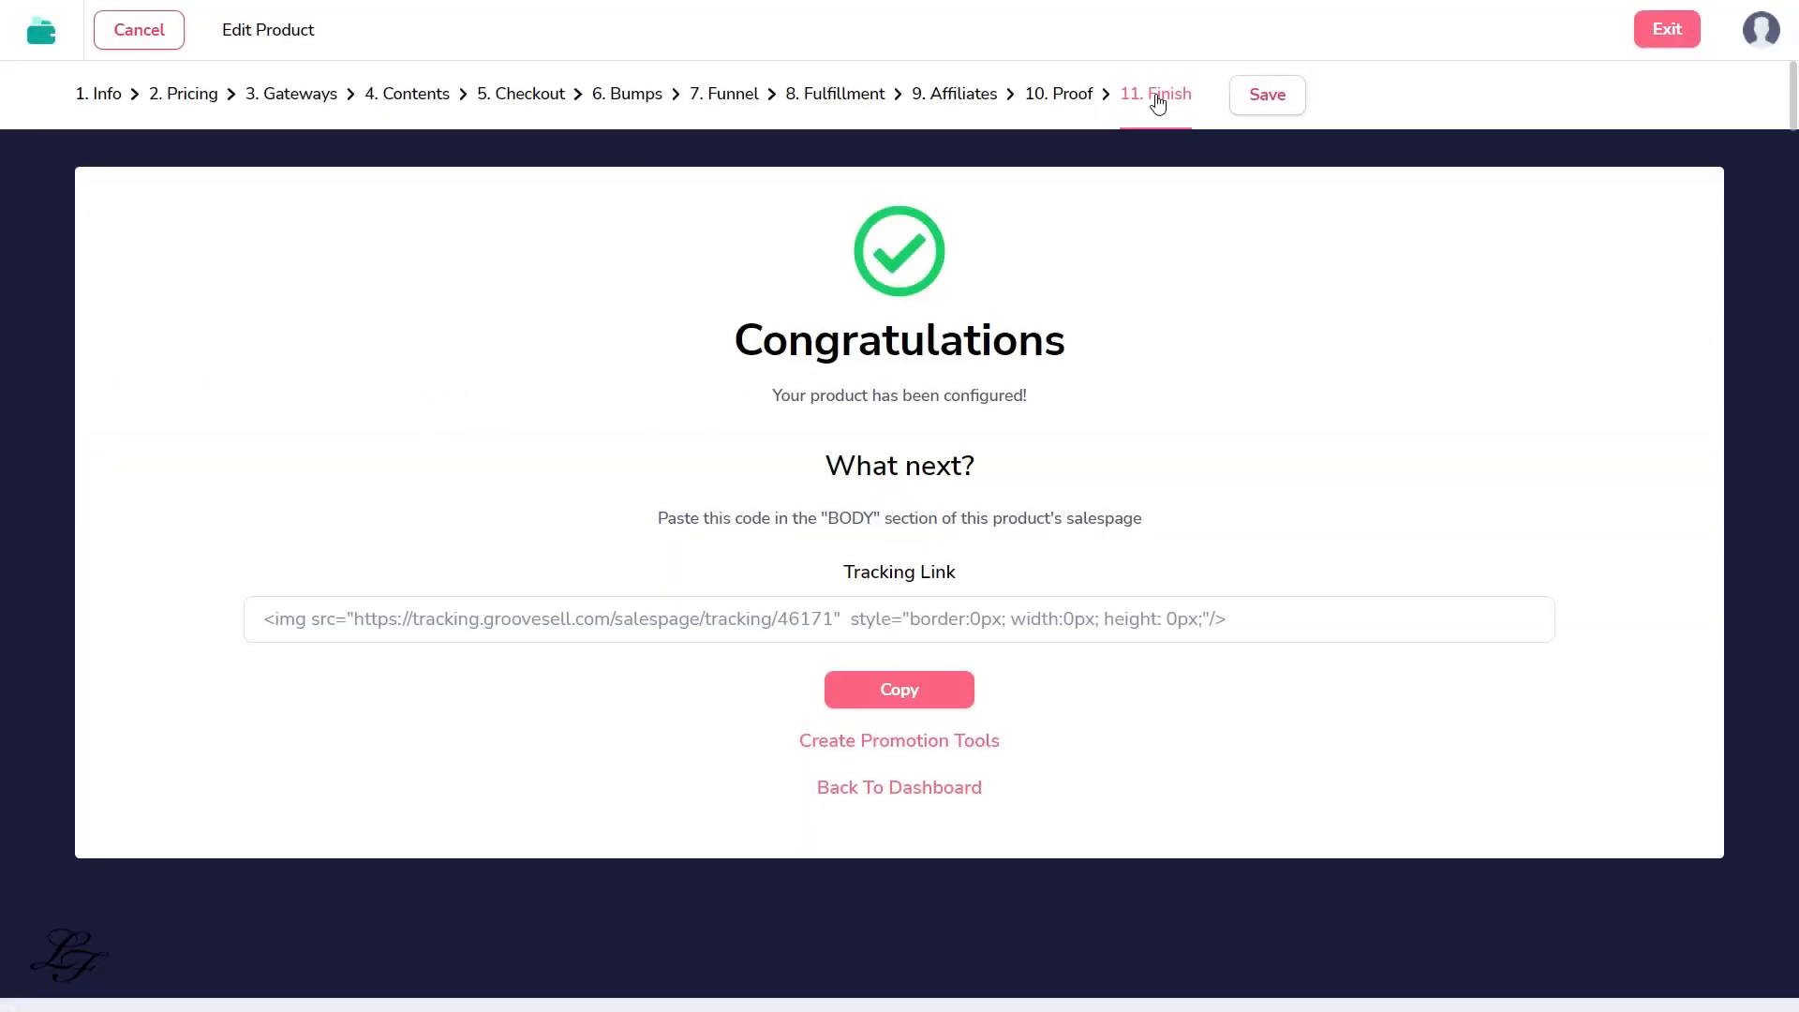
click(1270, 98)
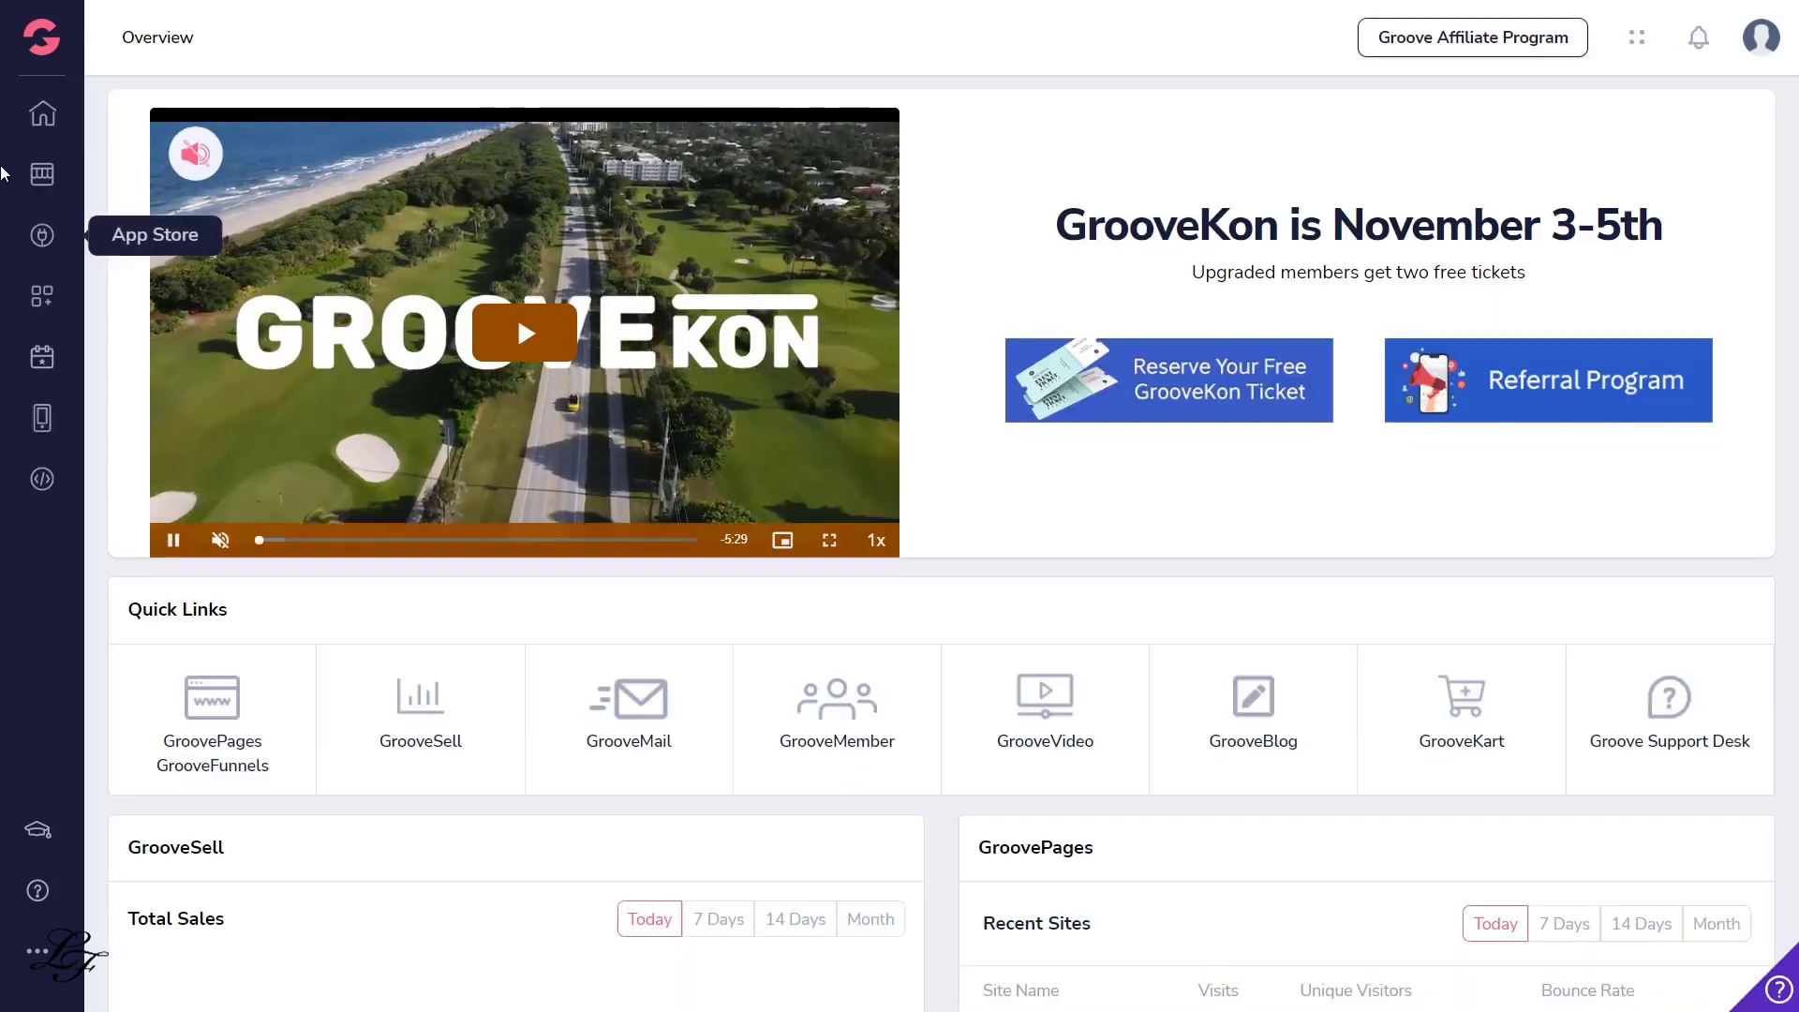
Step: Switch to GroovePages and open the freecourse site in the page editor
click(42, 235)
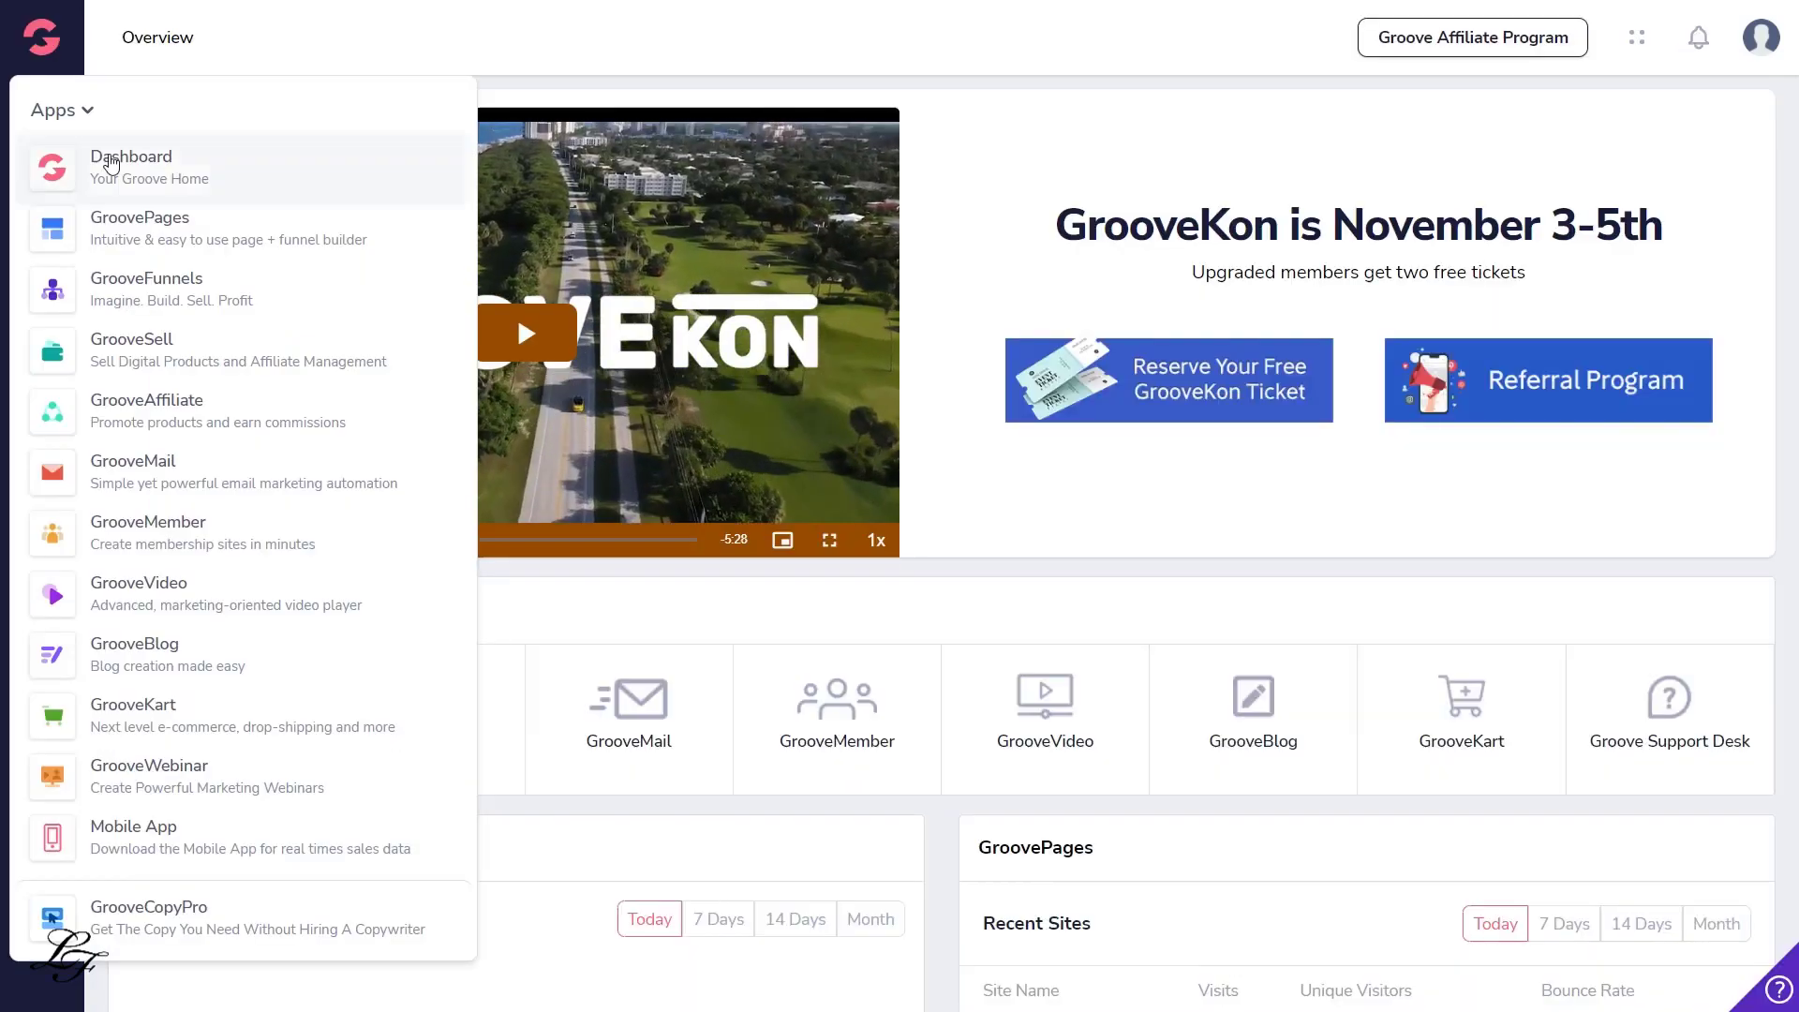
click(188, 228)
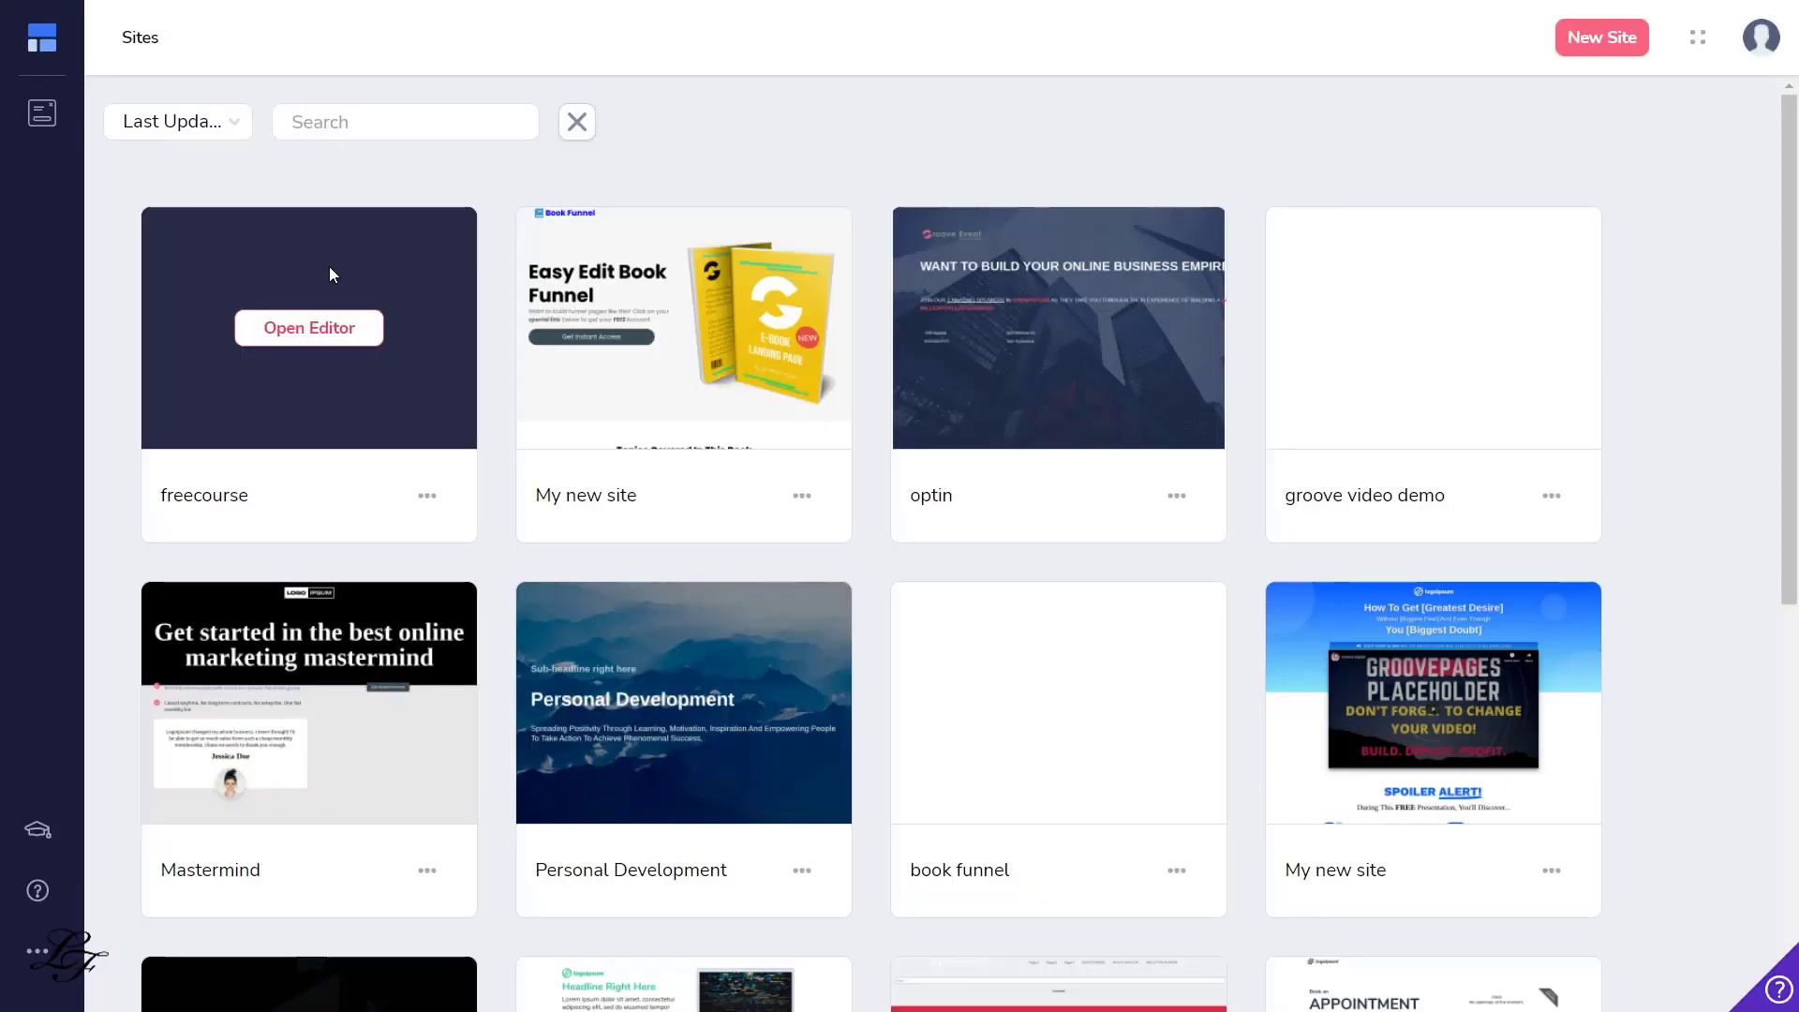
click(427, 494)
click(307, 556)
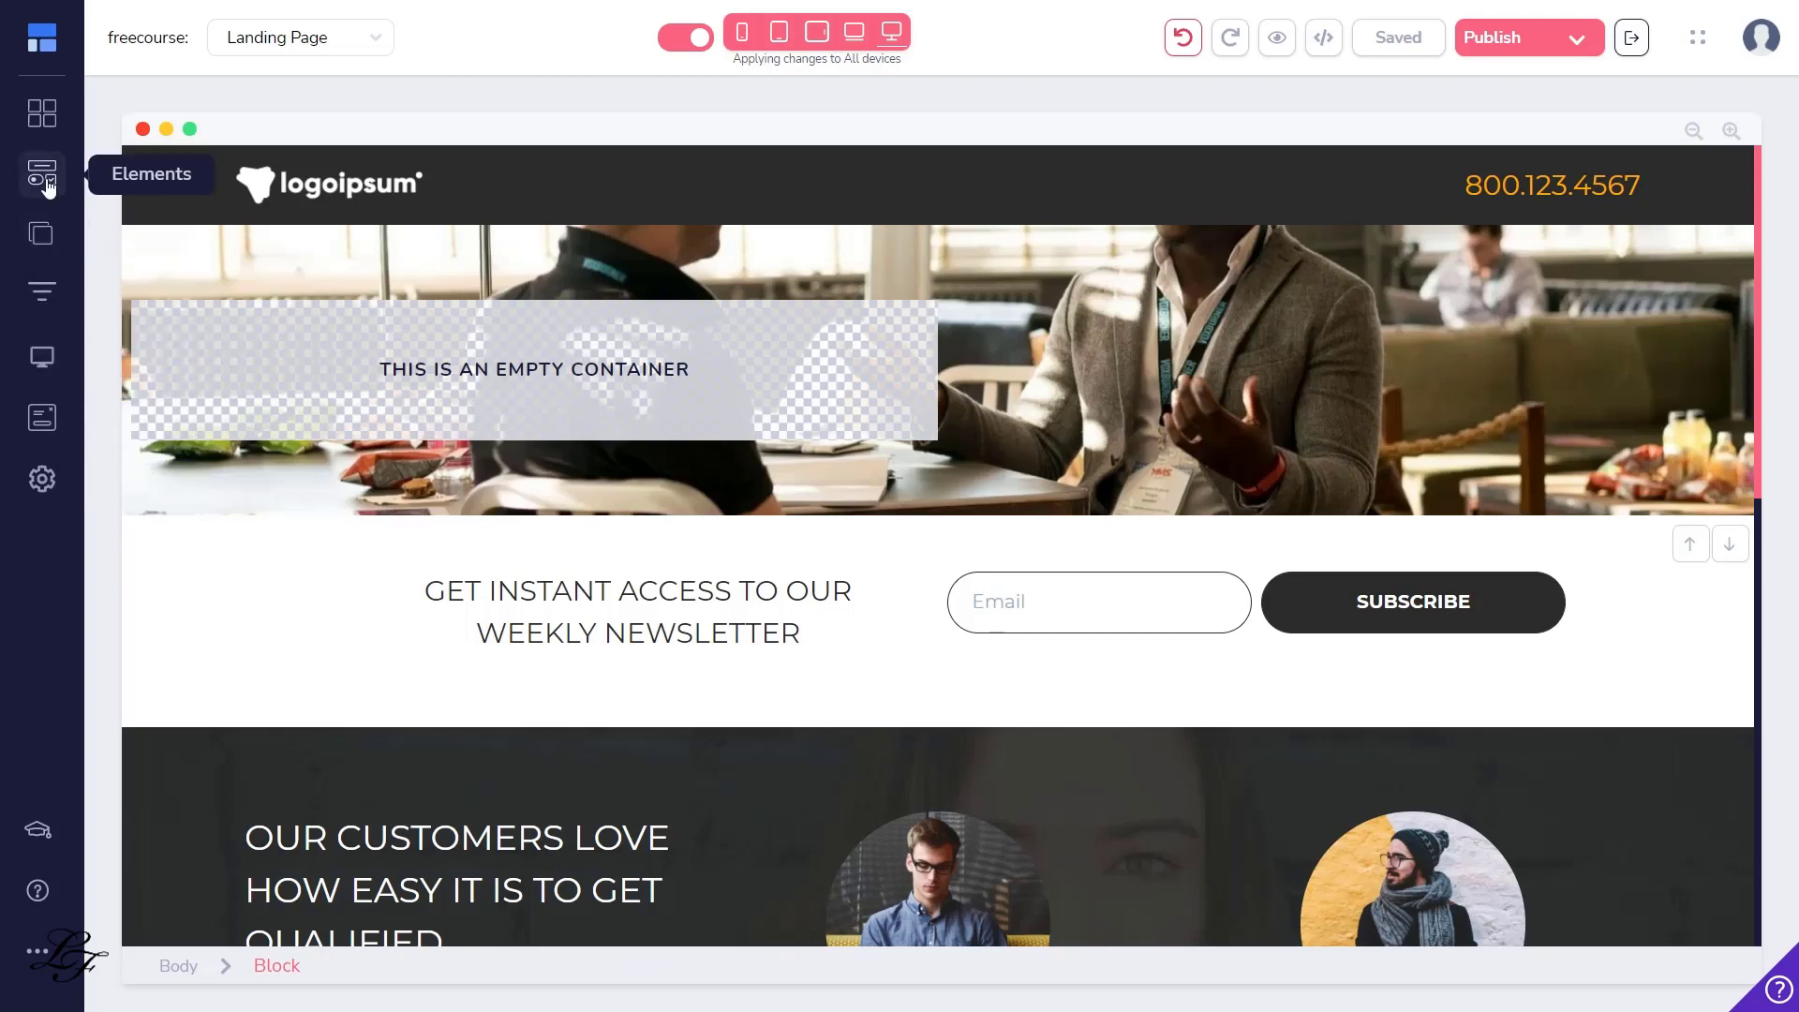
Step: Drag a Checkout embed element from the elements list onto the landing page's hero
click(45, 180)
scroll(168, 437, down, 4)
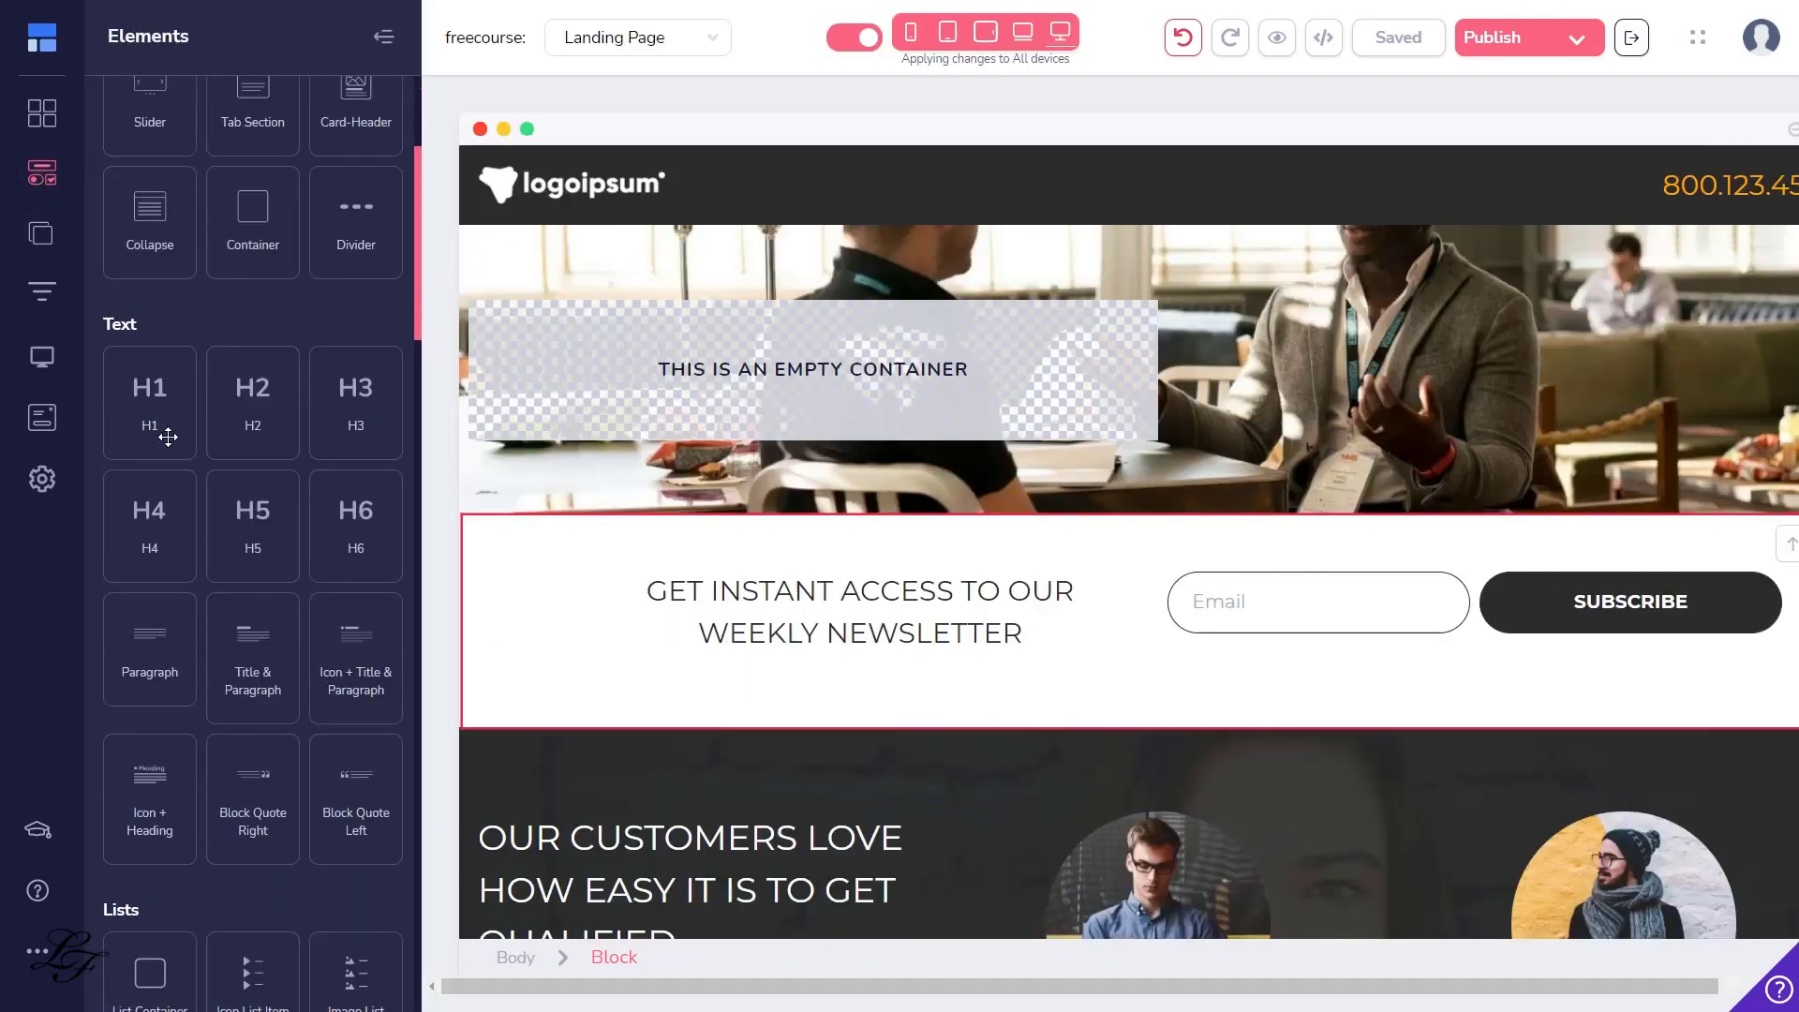
scroll(168, 436, down, 12)
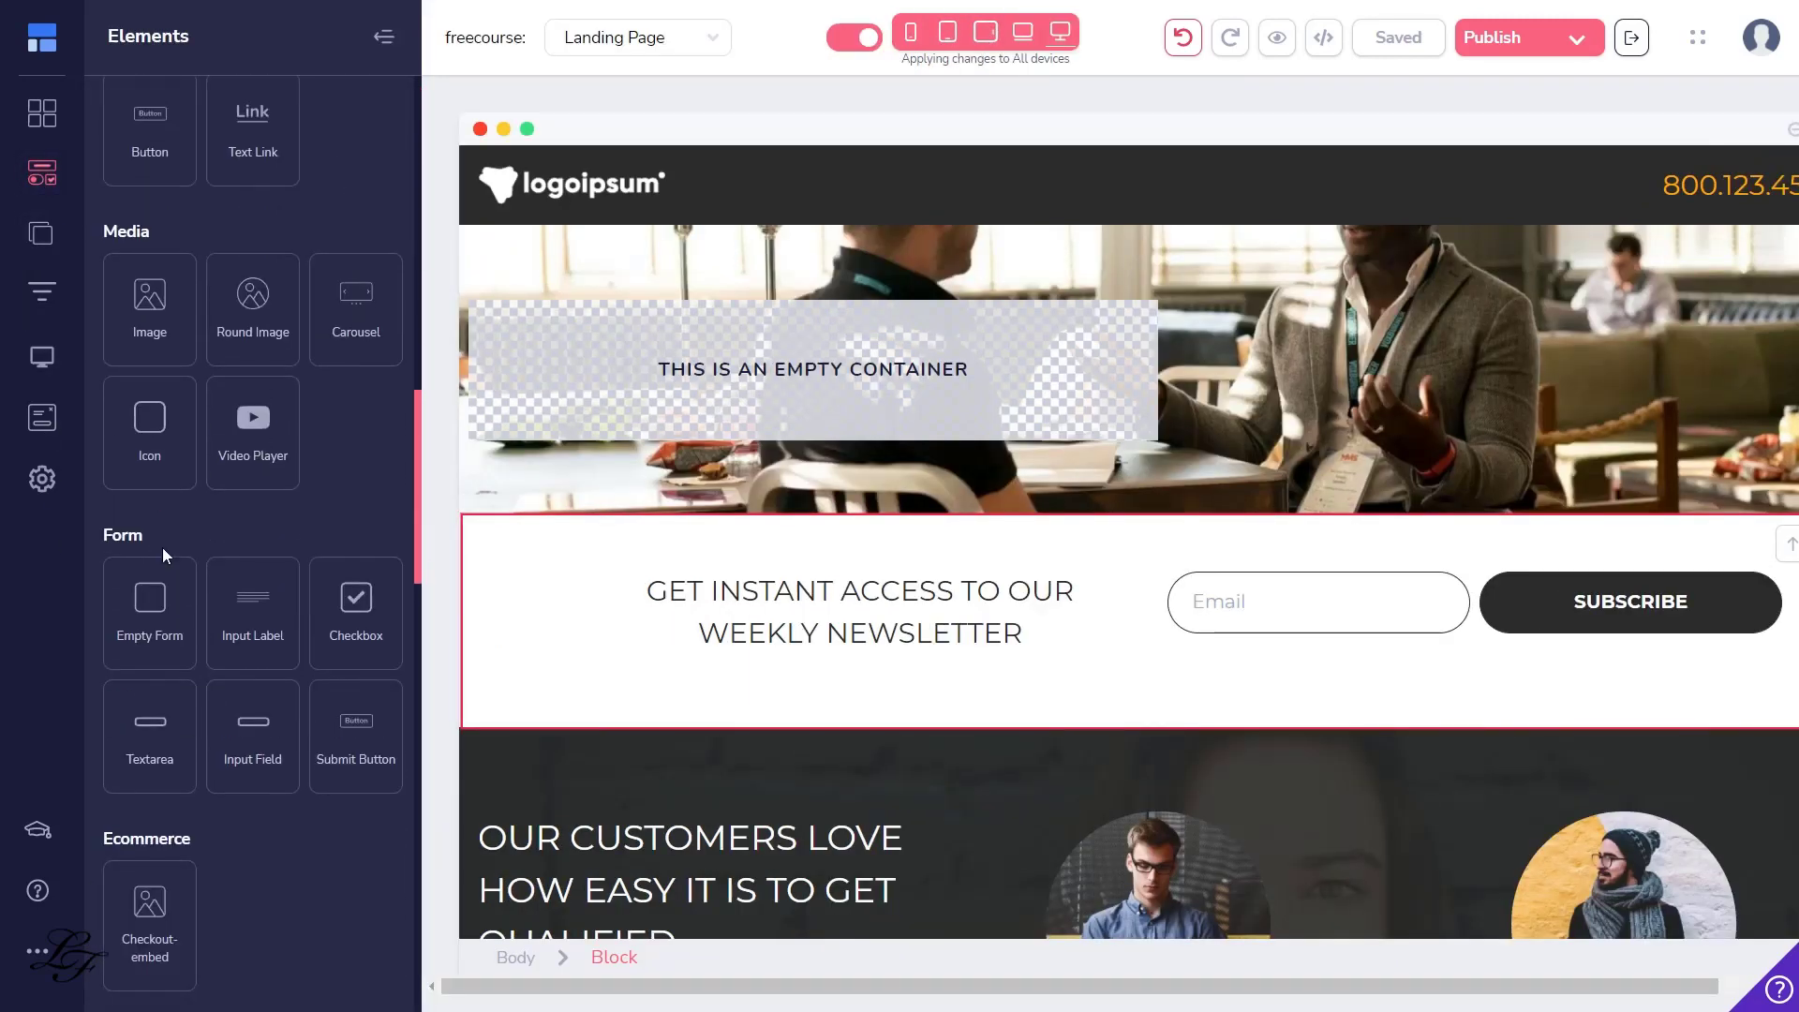
scroll(164, 555, down, 4)
drag(150, 574, 748, 337)
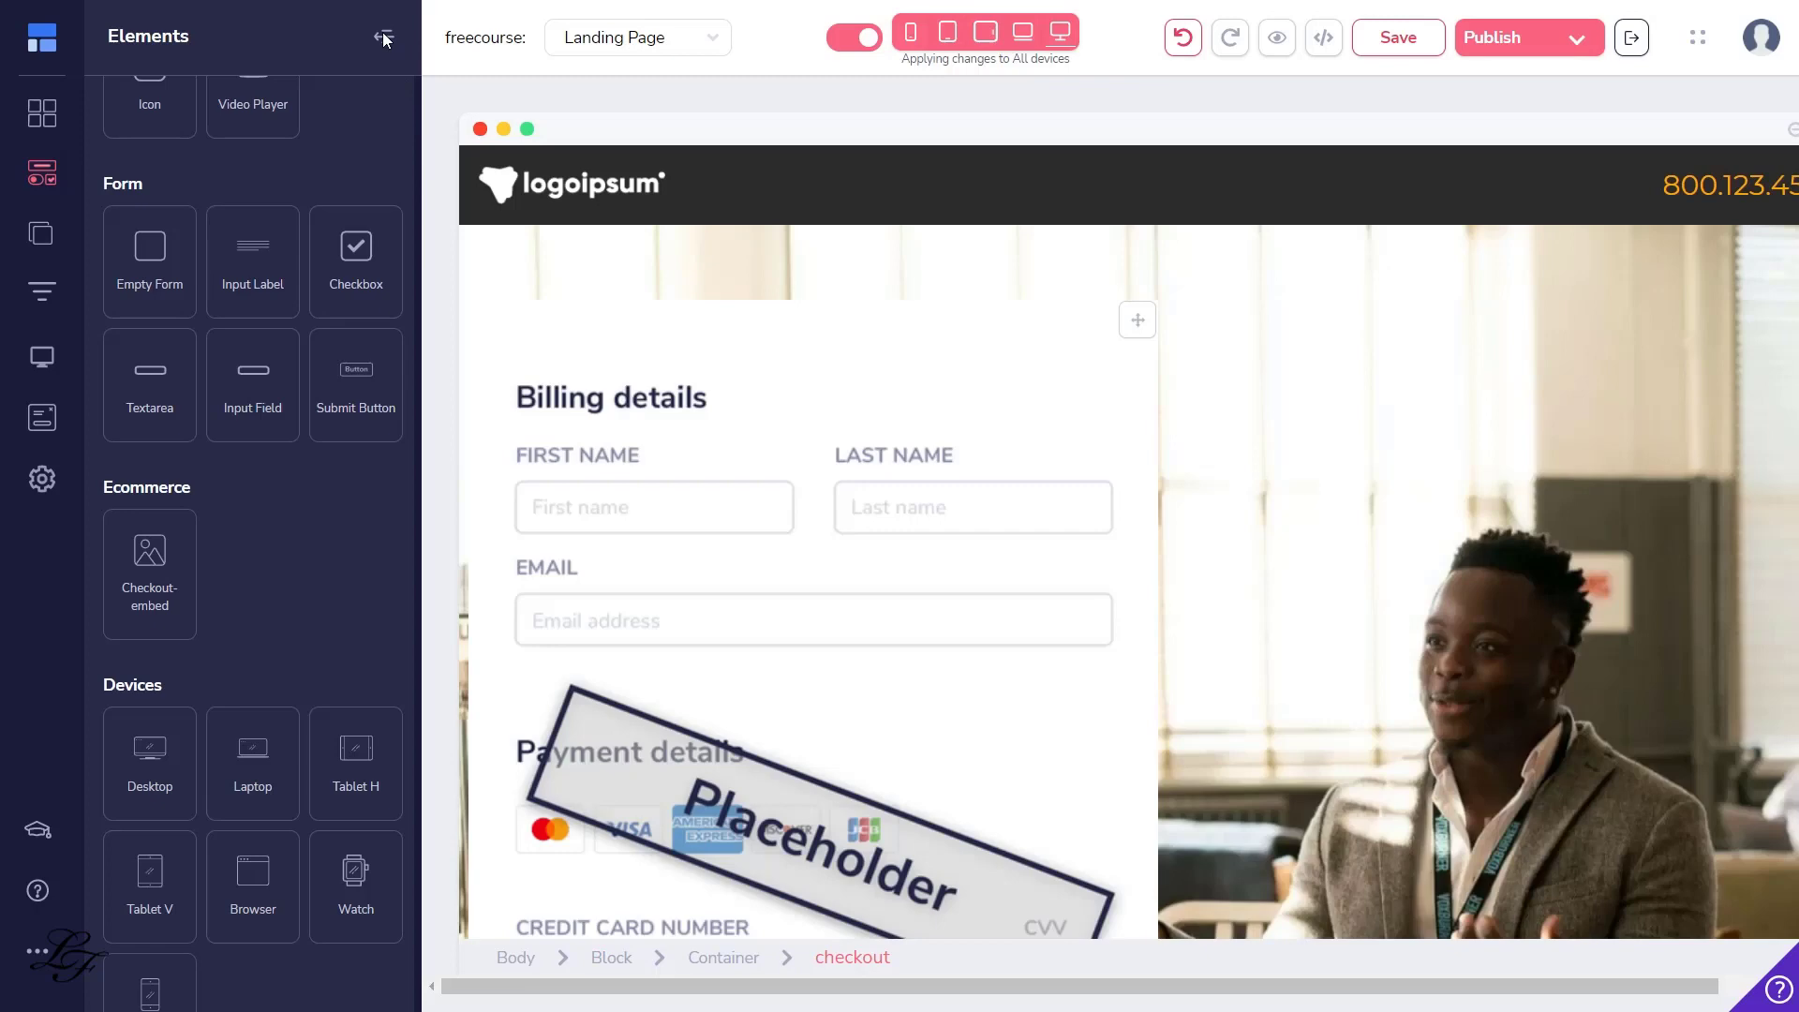
click(383, 36)
Step: Set the embed to GrooveSell checkout with Free Course funnel and product and FreeCourseLink, then update
click(749, 607)
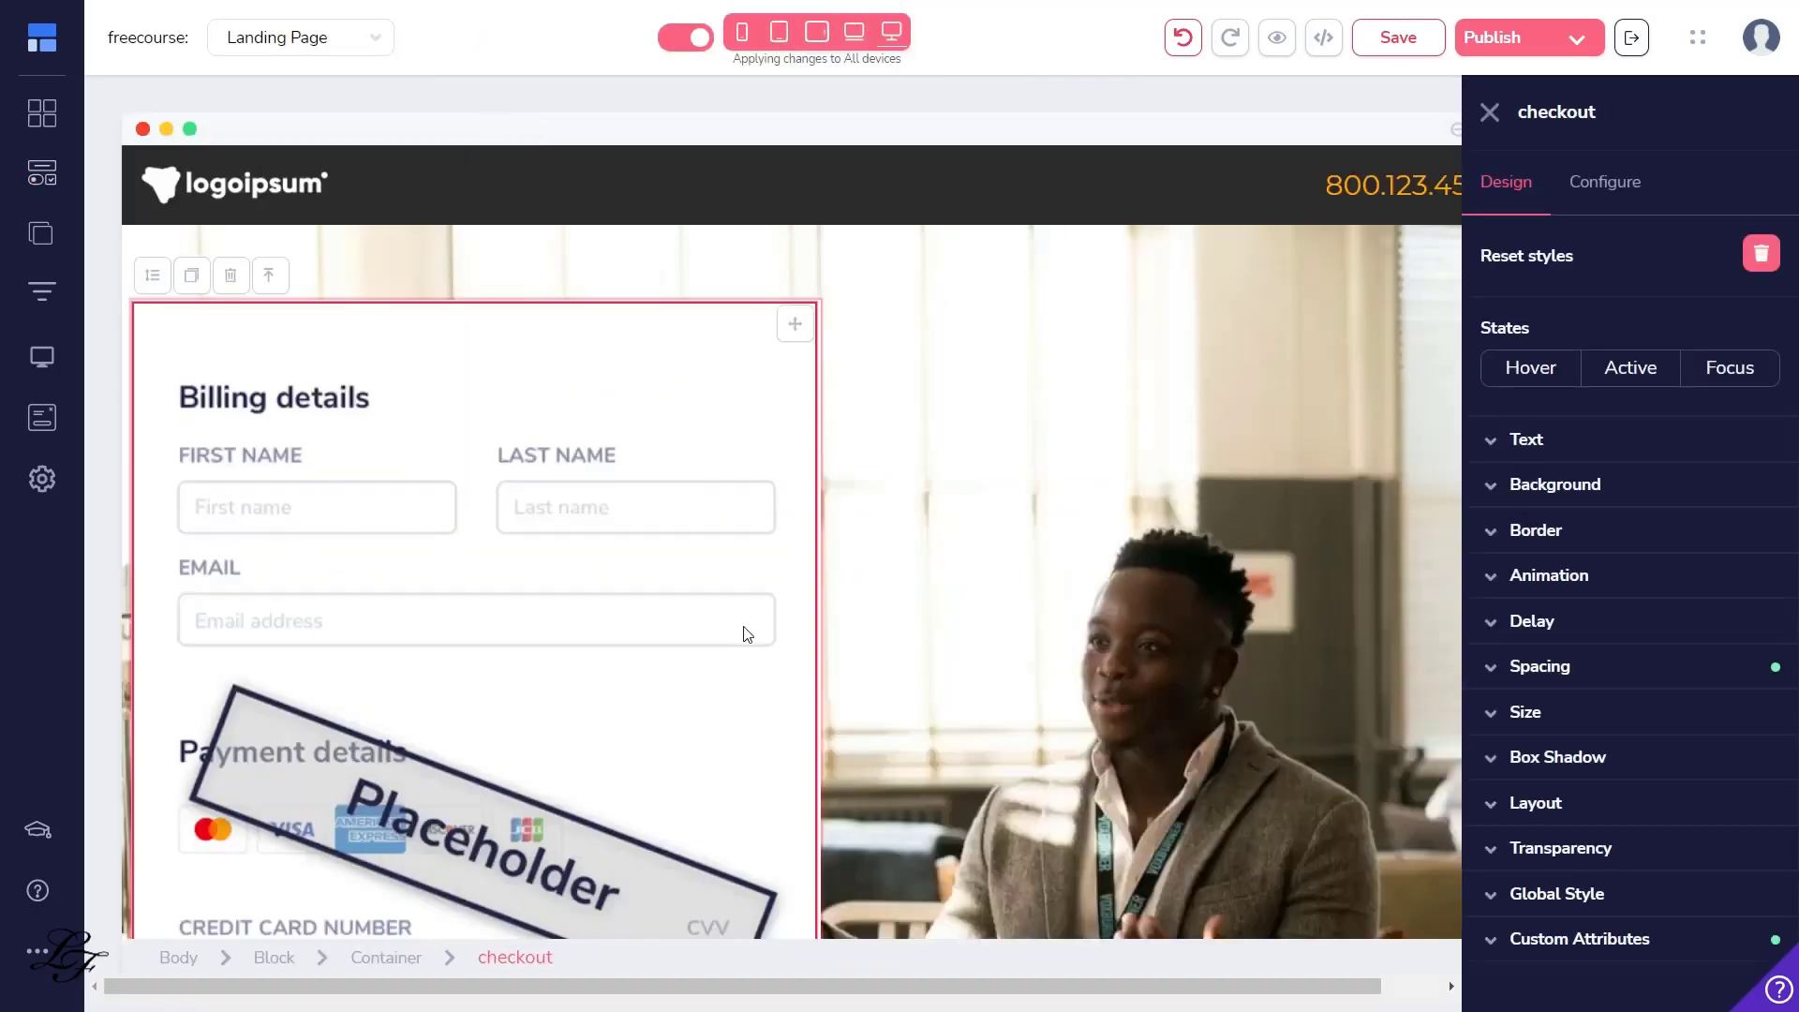
click(1597, 190)
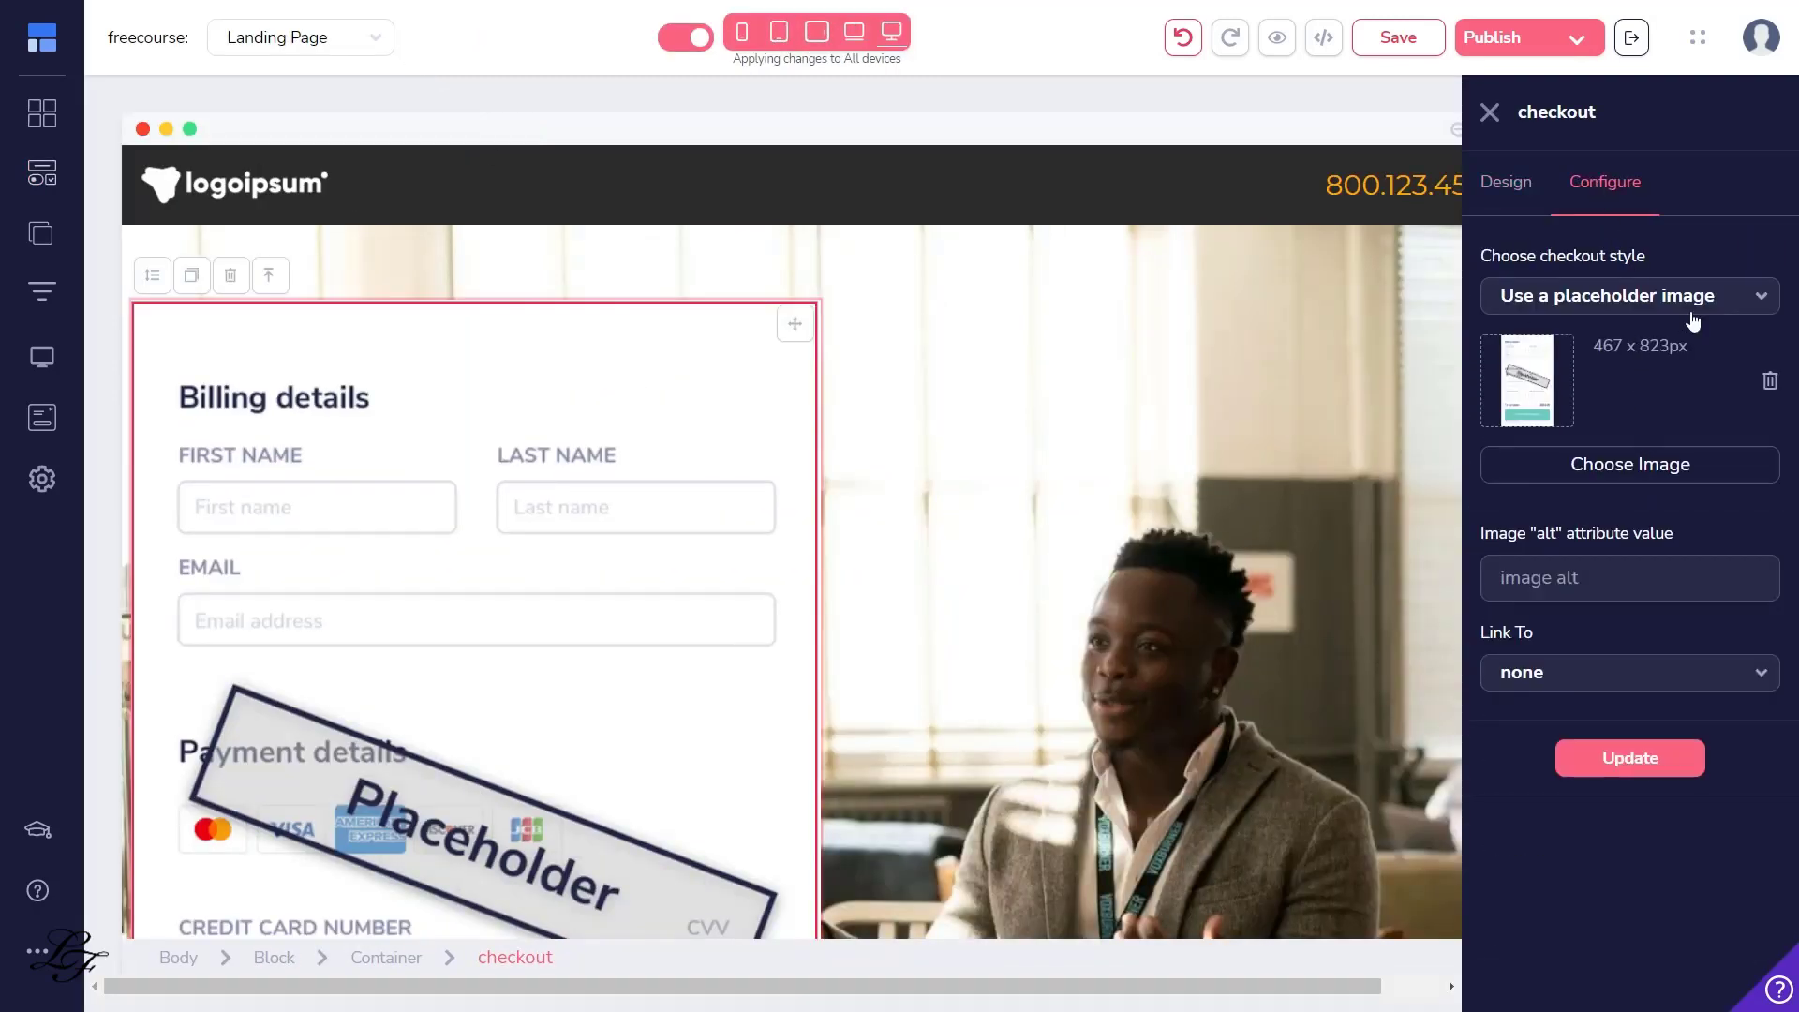
click(1722, 309)
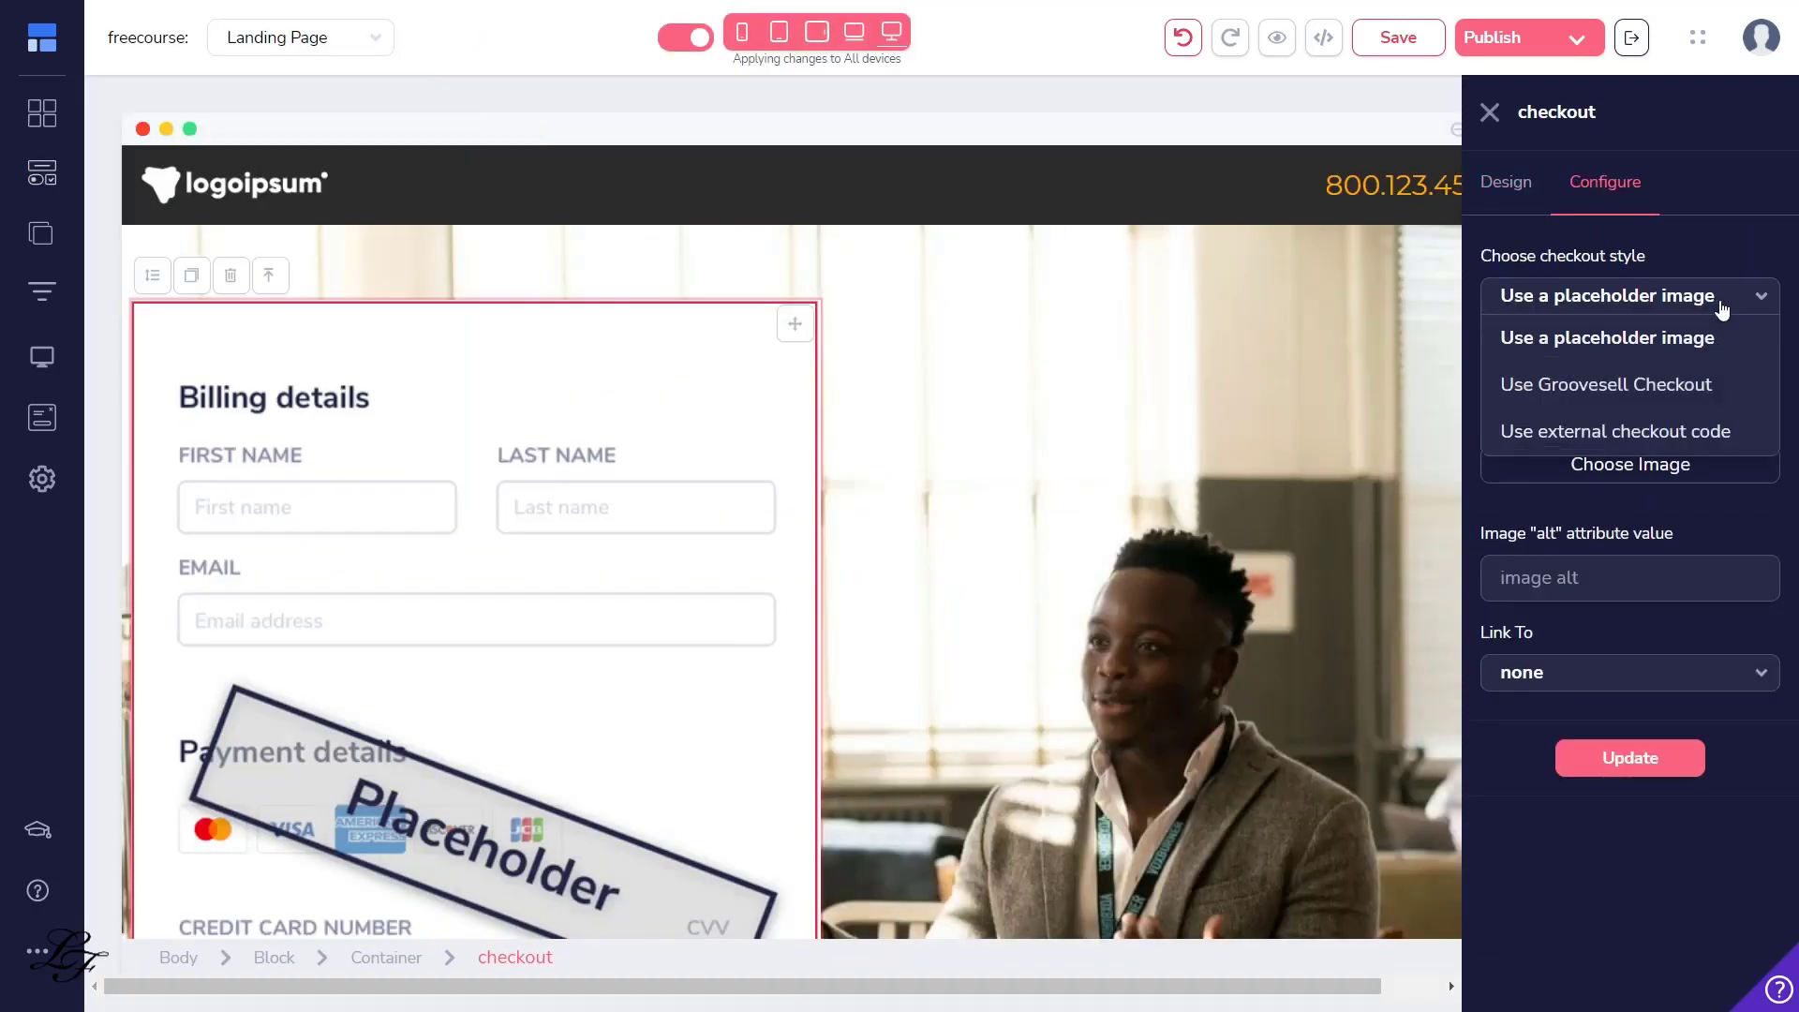
click(1615, 386)
click(1646, 399)
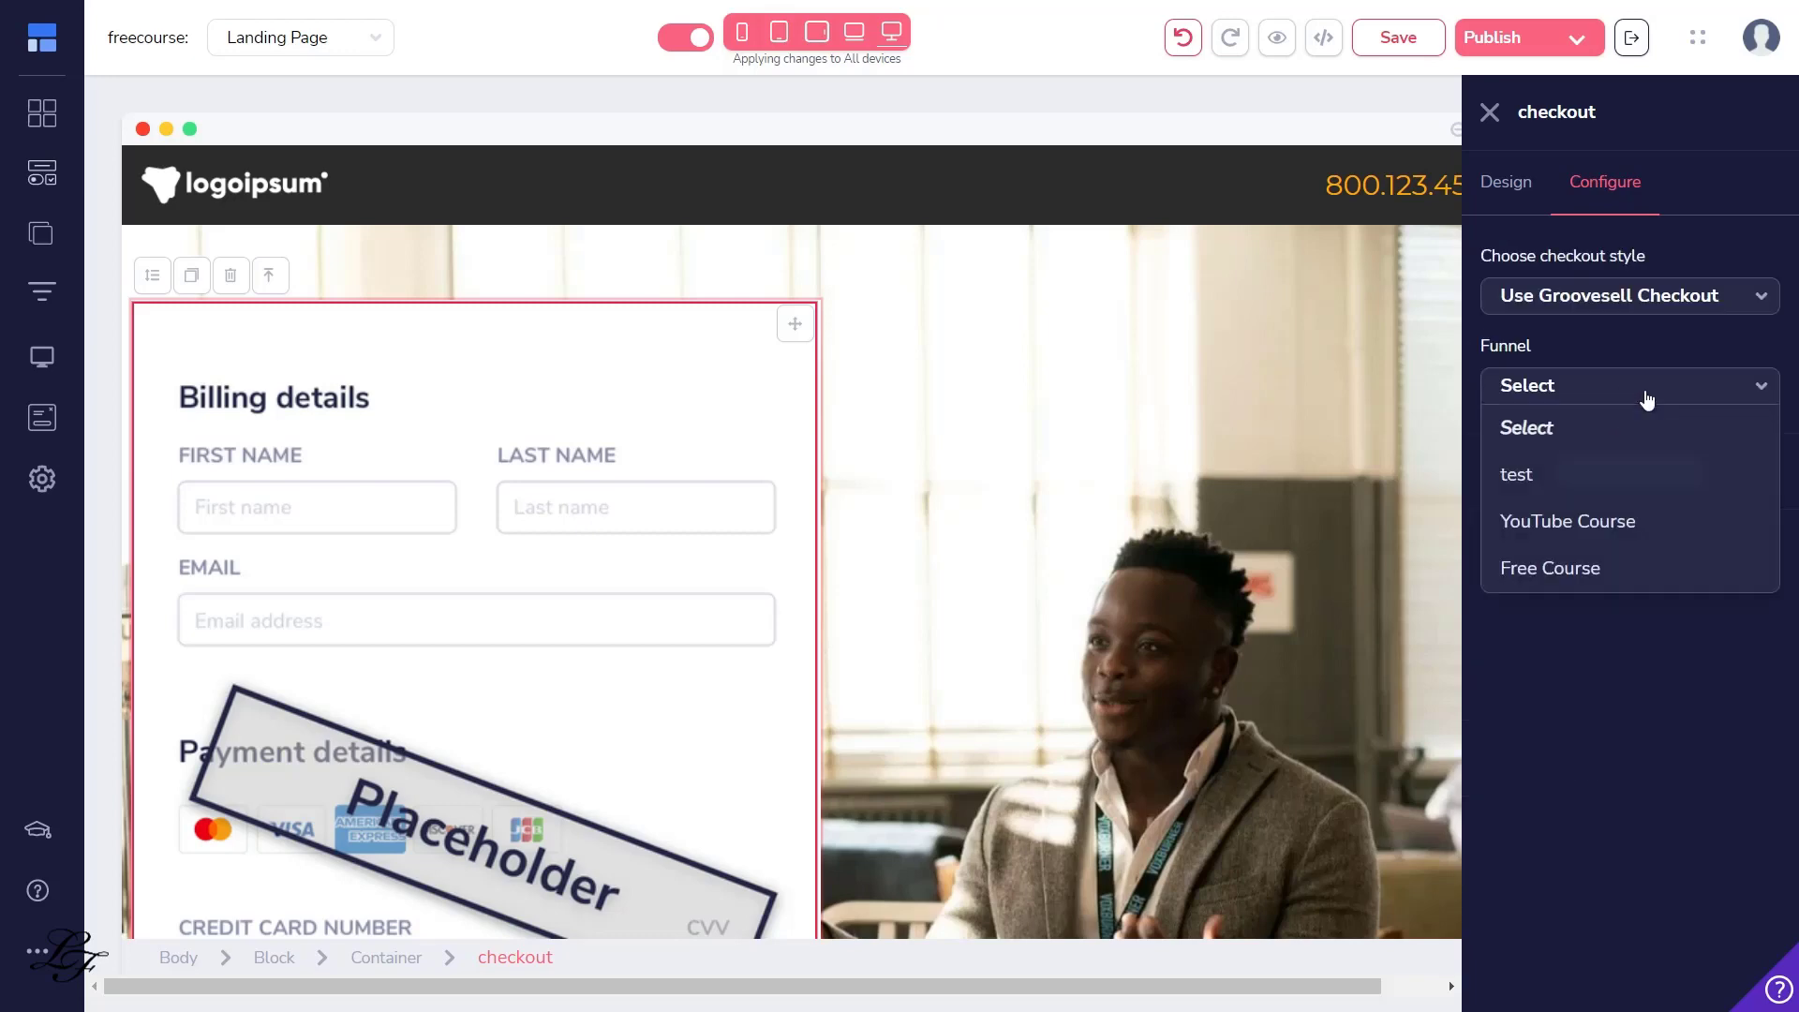
click(1586, 567)
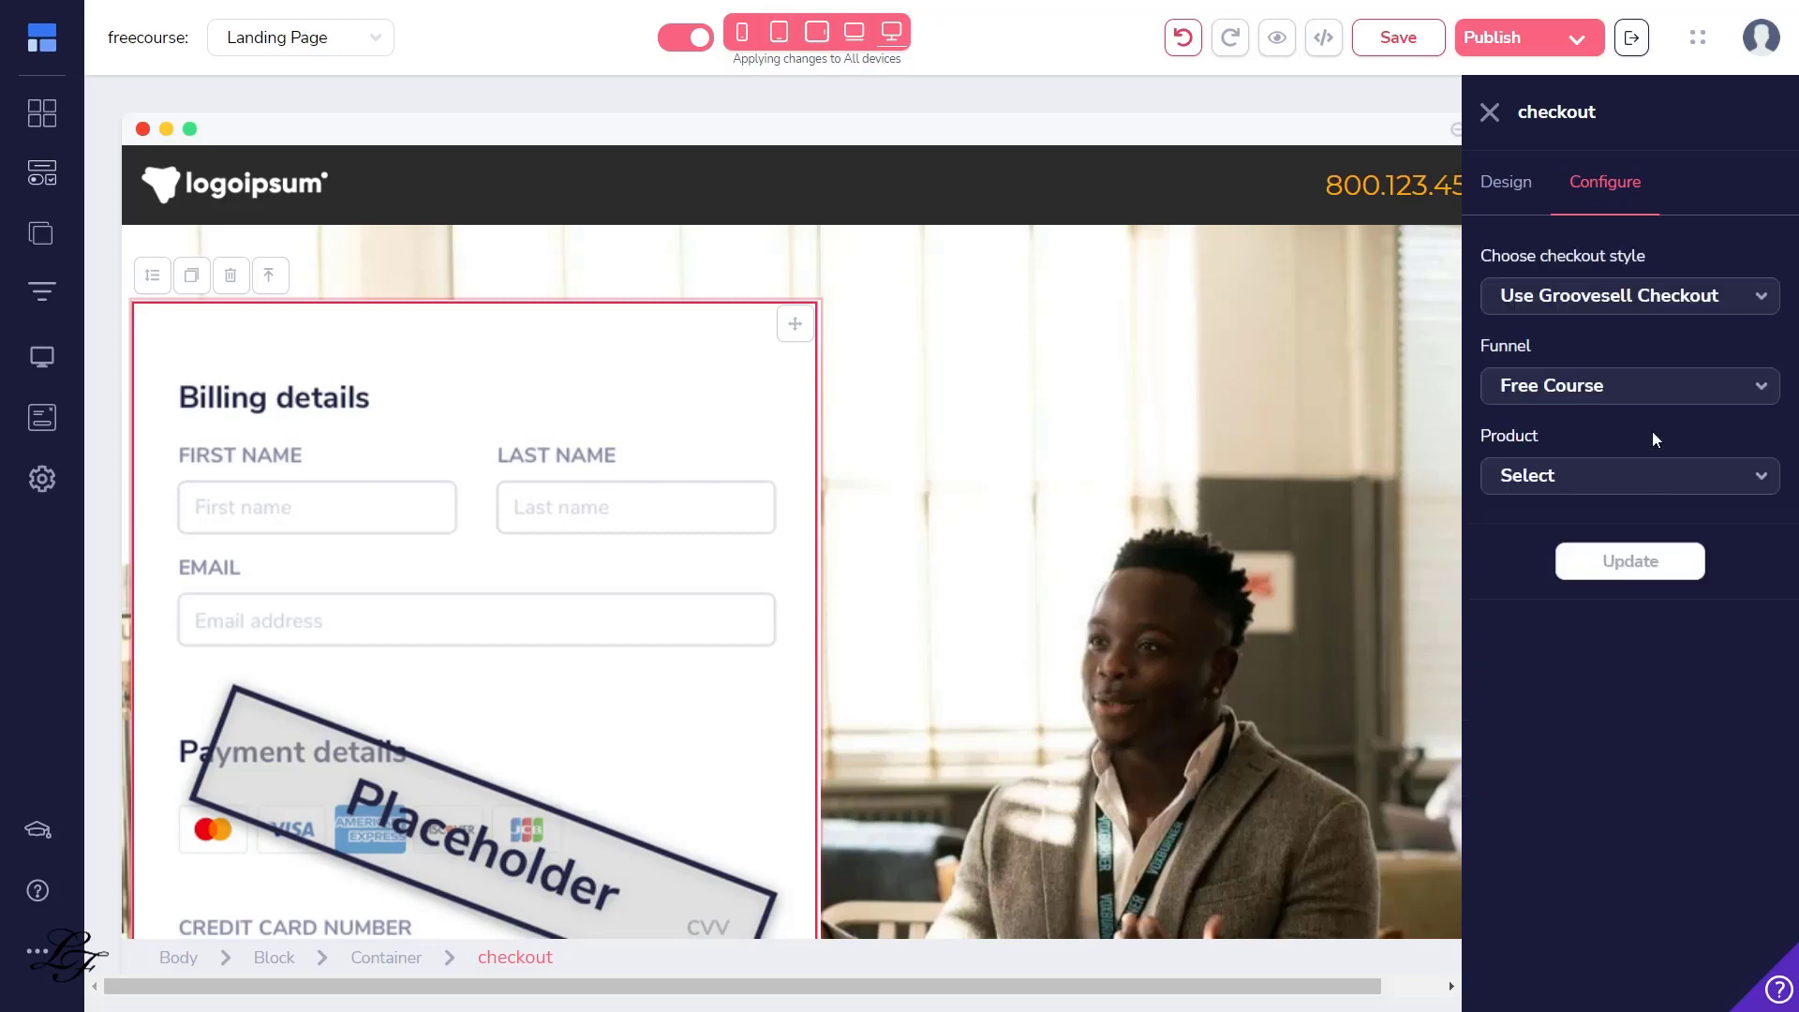
click(1672, 483)
click(1564, 560)
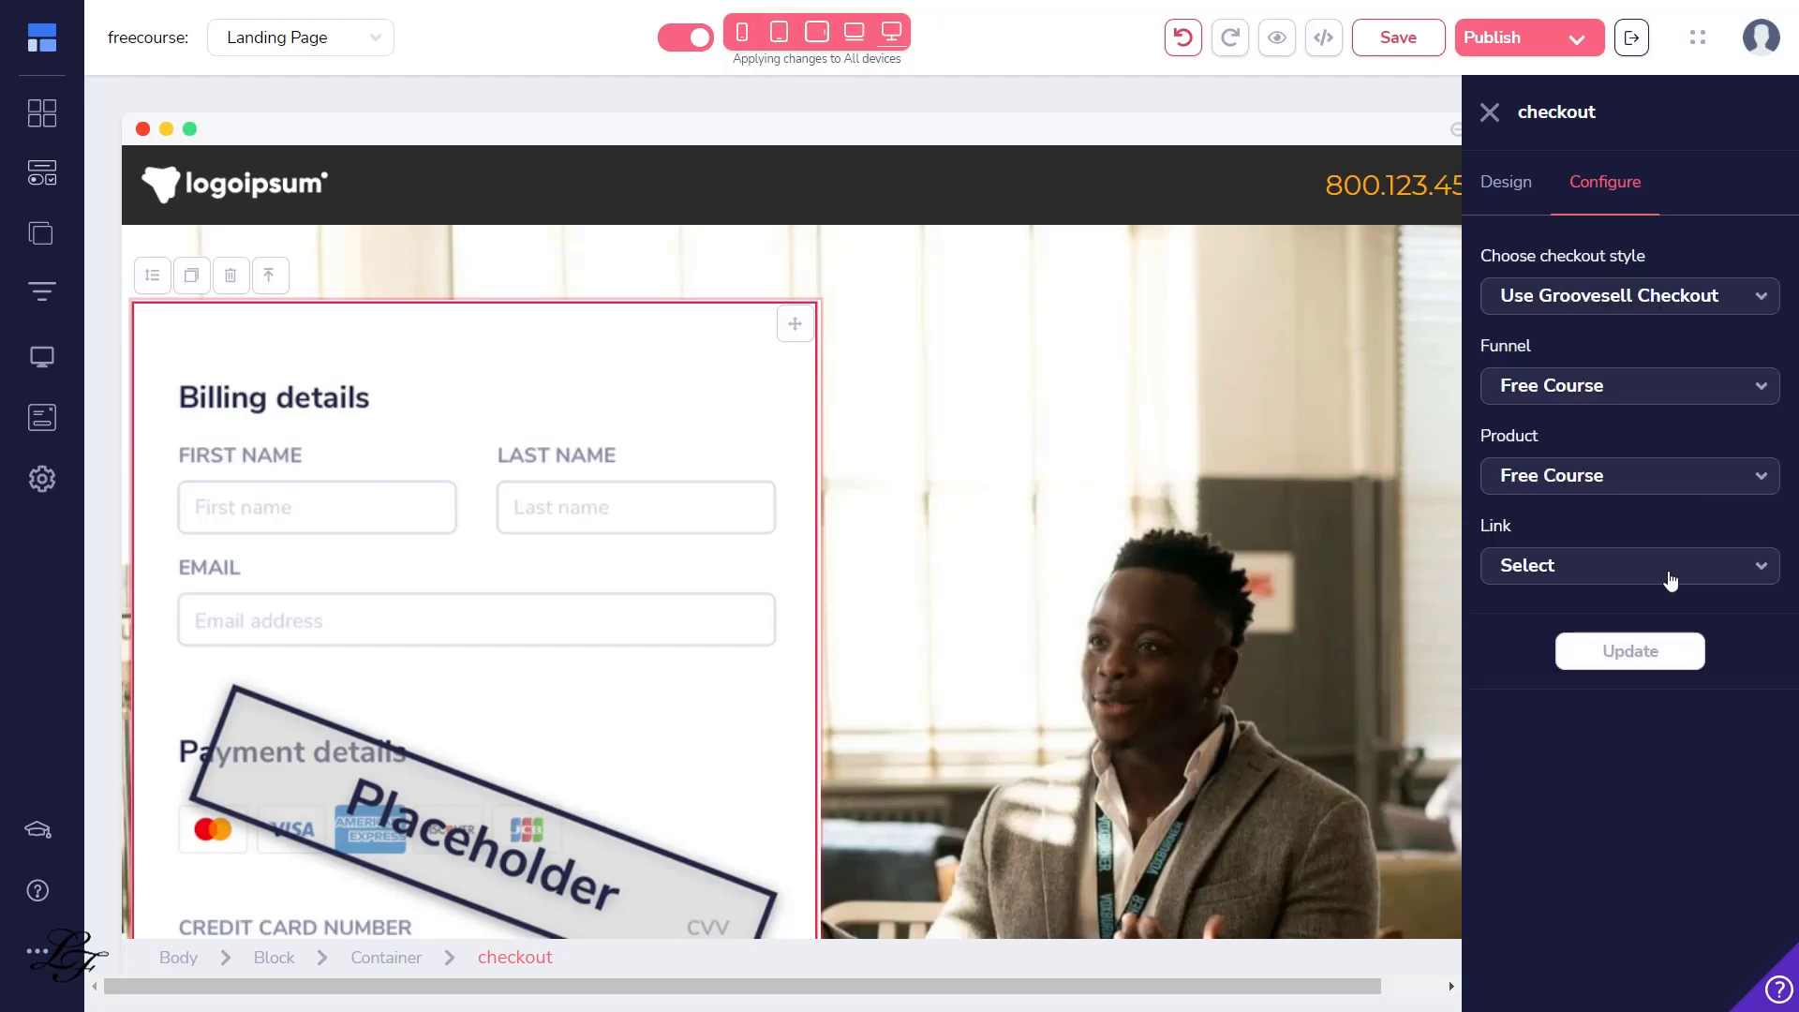
click(1664, 577)
click(1611, 654)
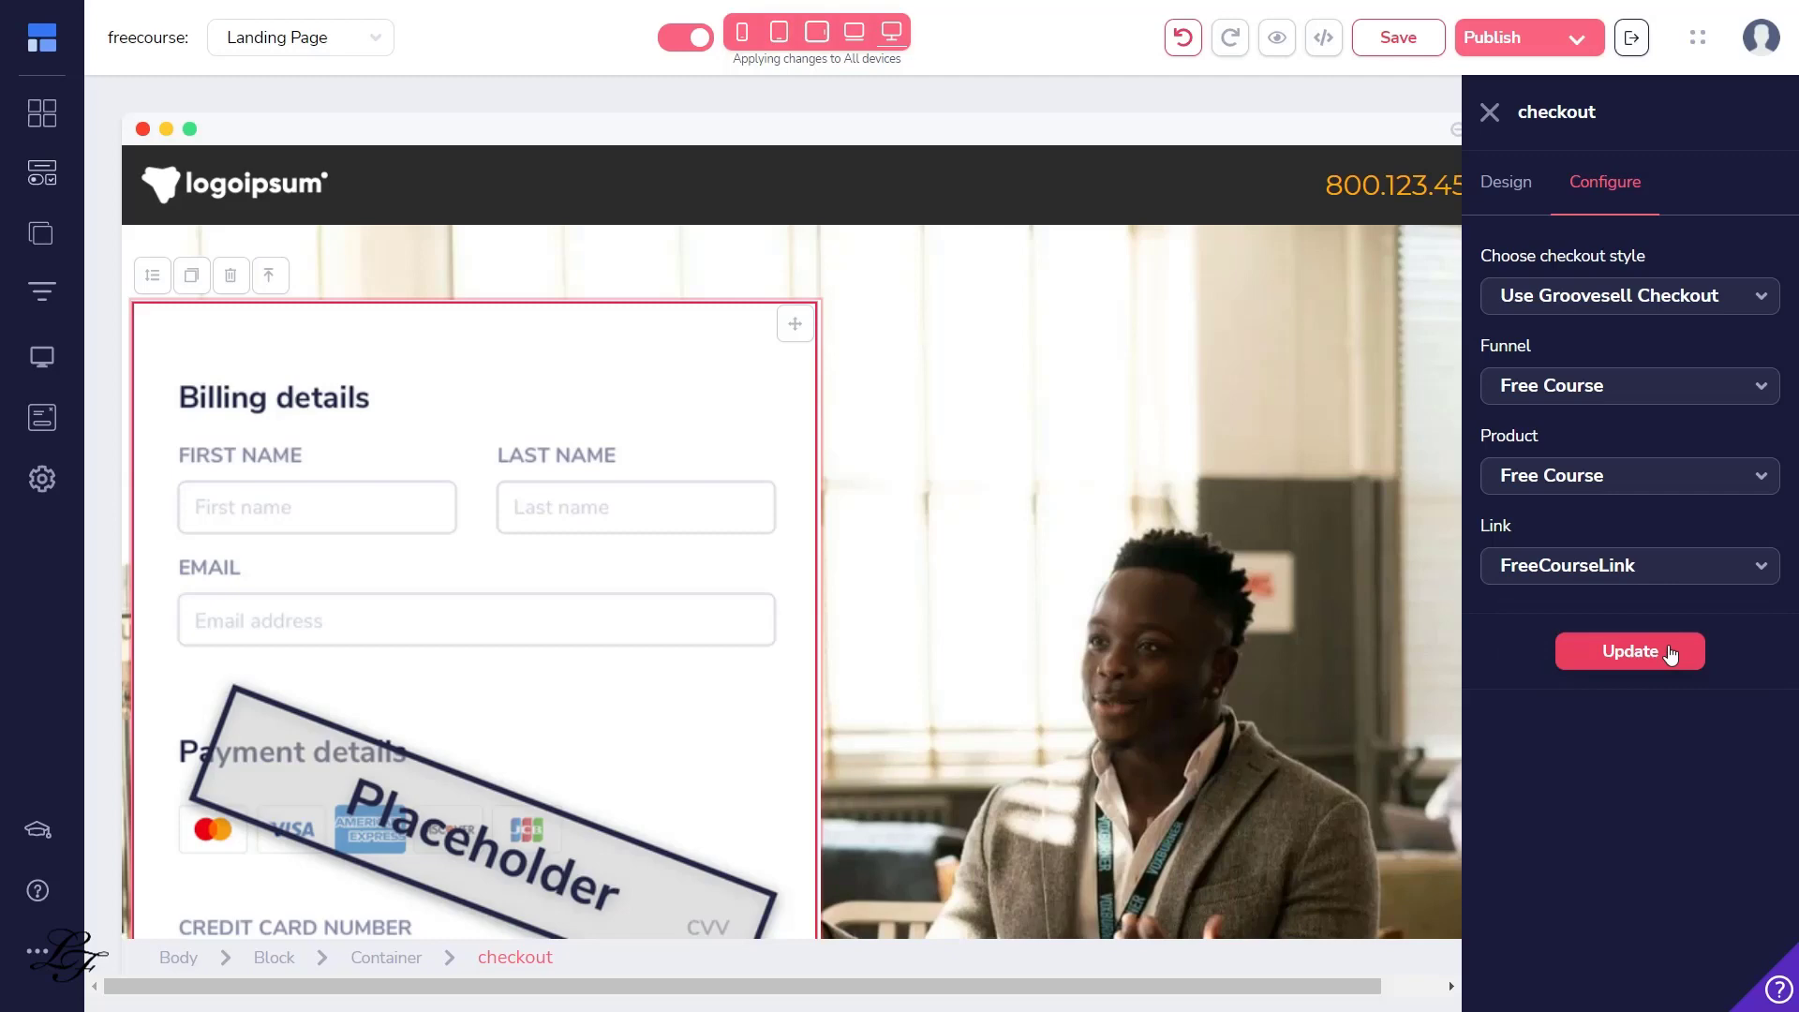
click(1621, 656)
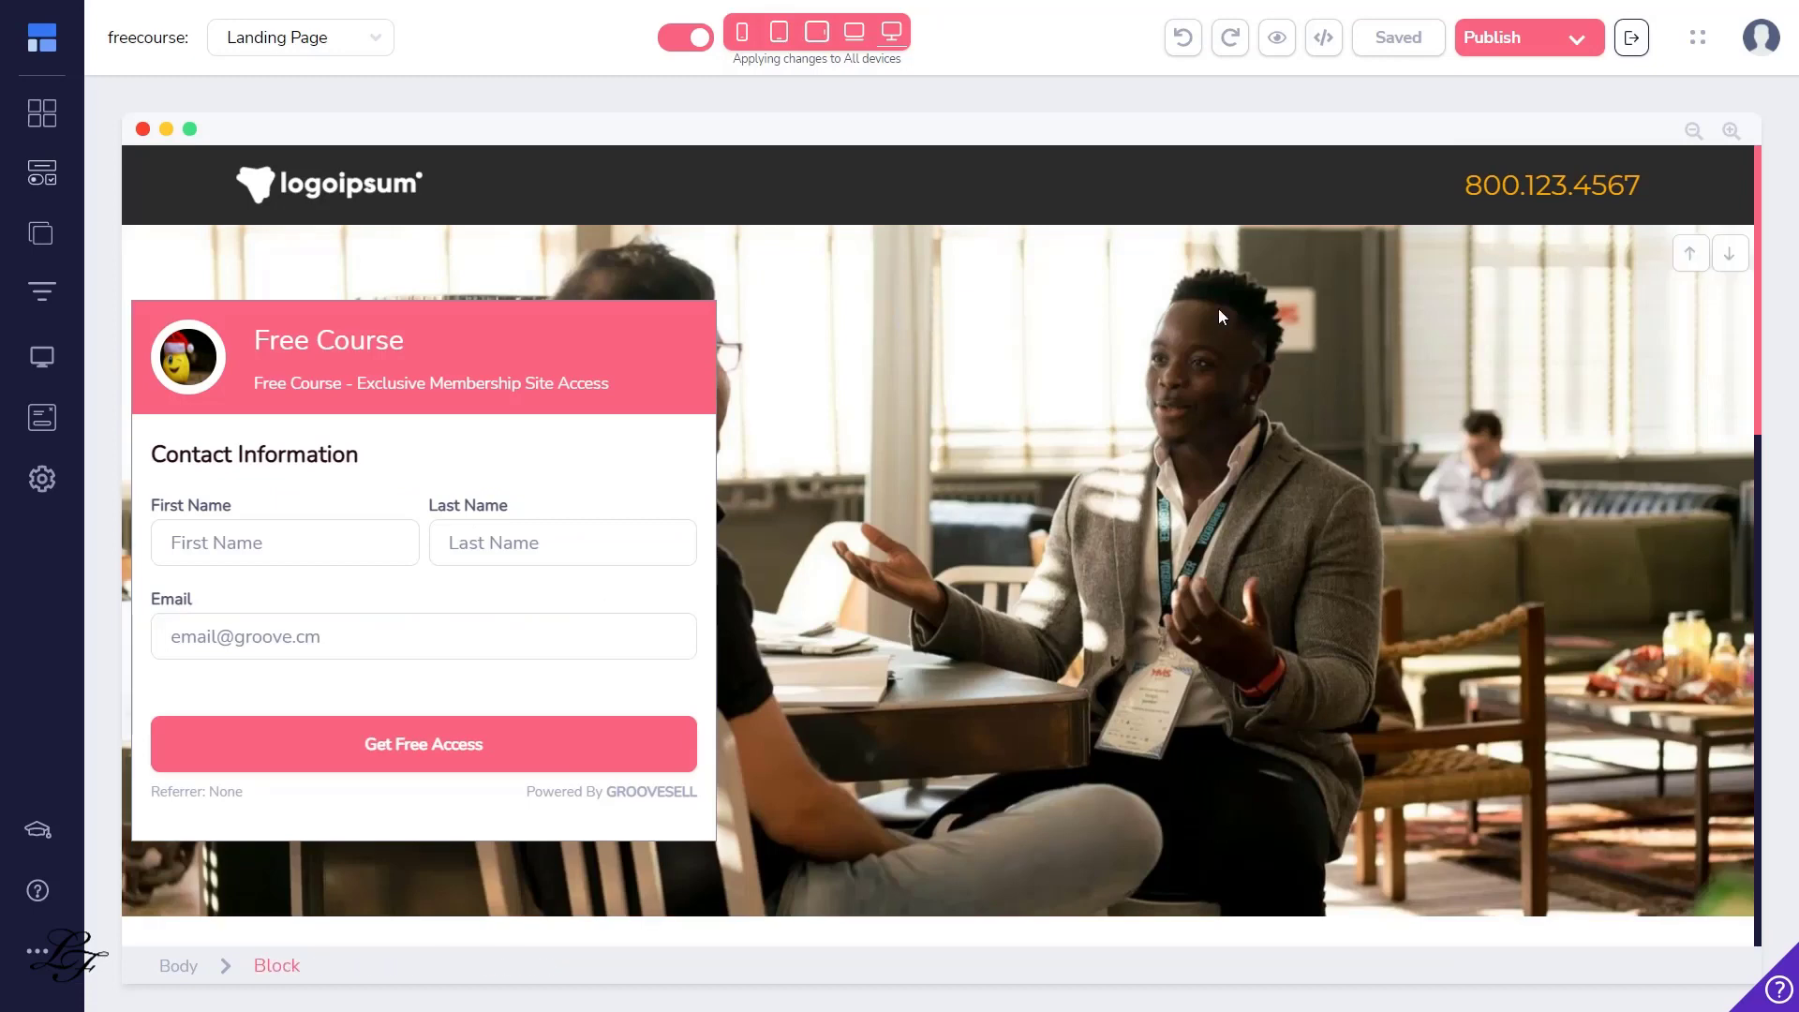
Step: Publish the current landing page to the GroovePages subdomain in the lp folder
click(1577, 39)
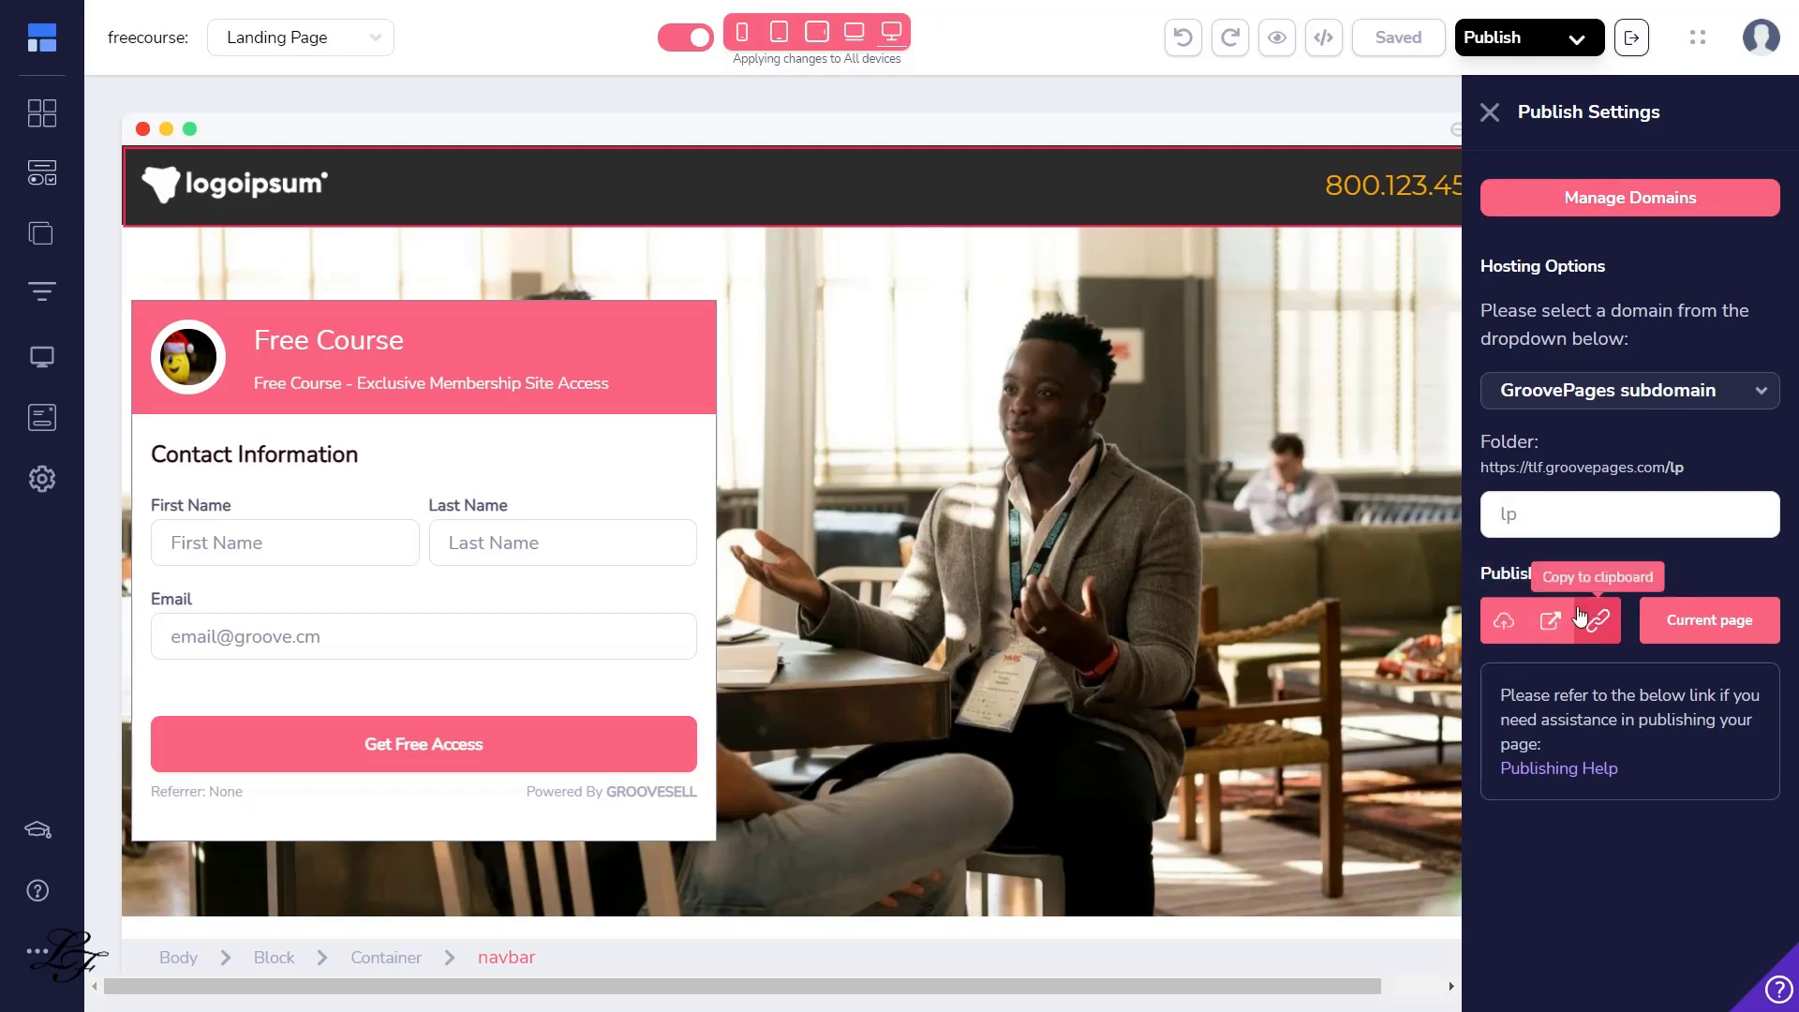
mouse_move(1705, 637)
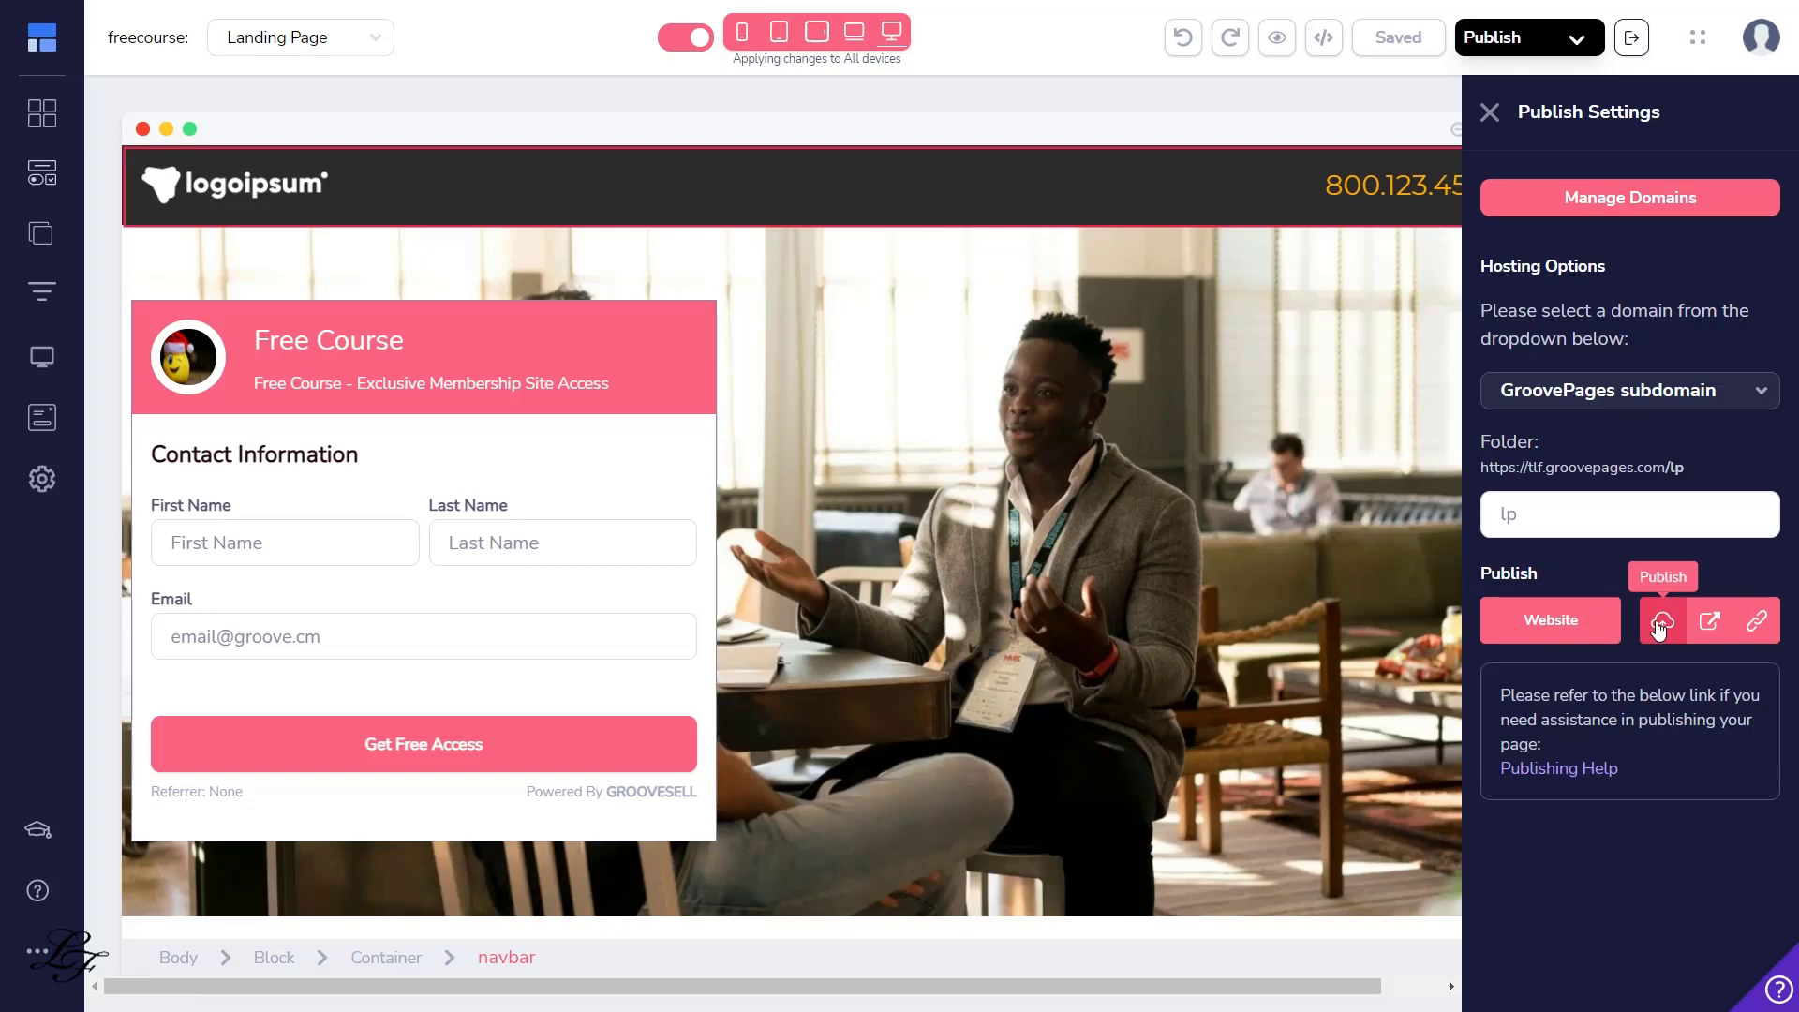
click(1659, 626)
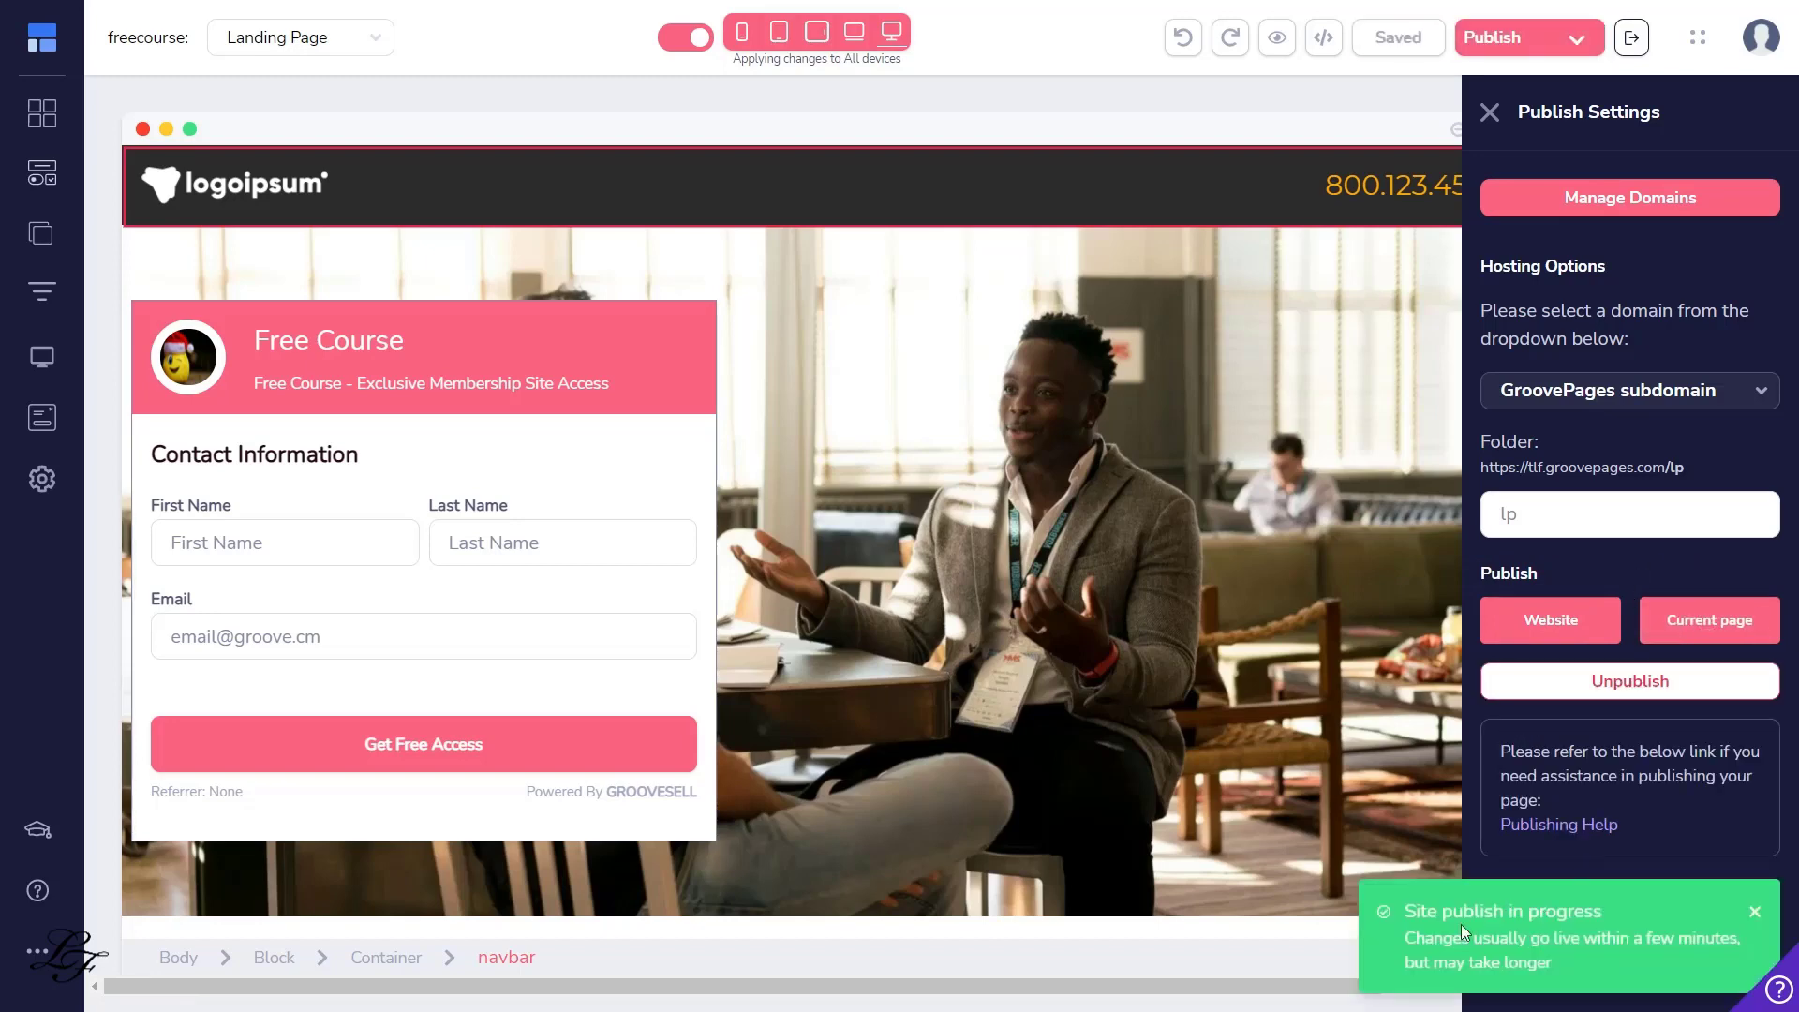
click(1202, 913)
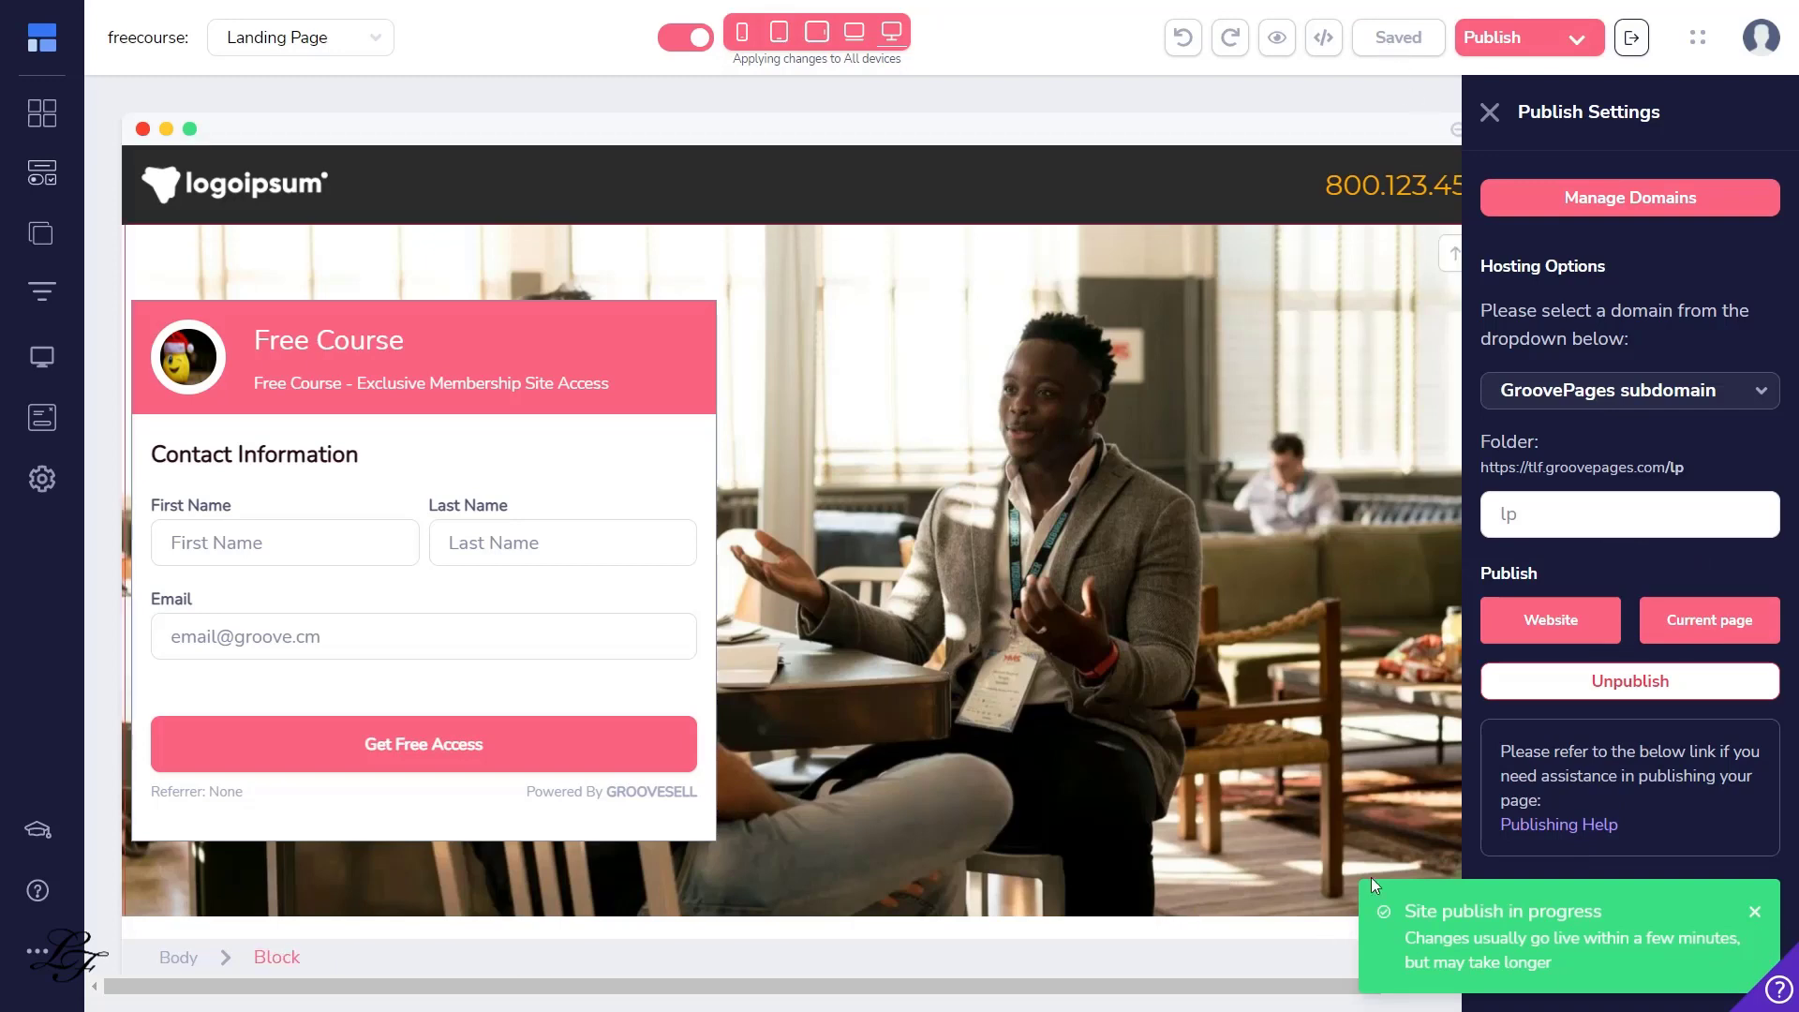
Step: Close Publish Settings and preview the full-screen page's Free Course checkout form, then exit the preview
click(1490, 114)
click(1276, 38)
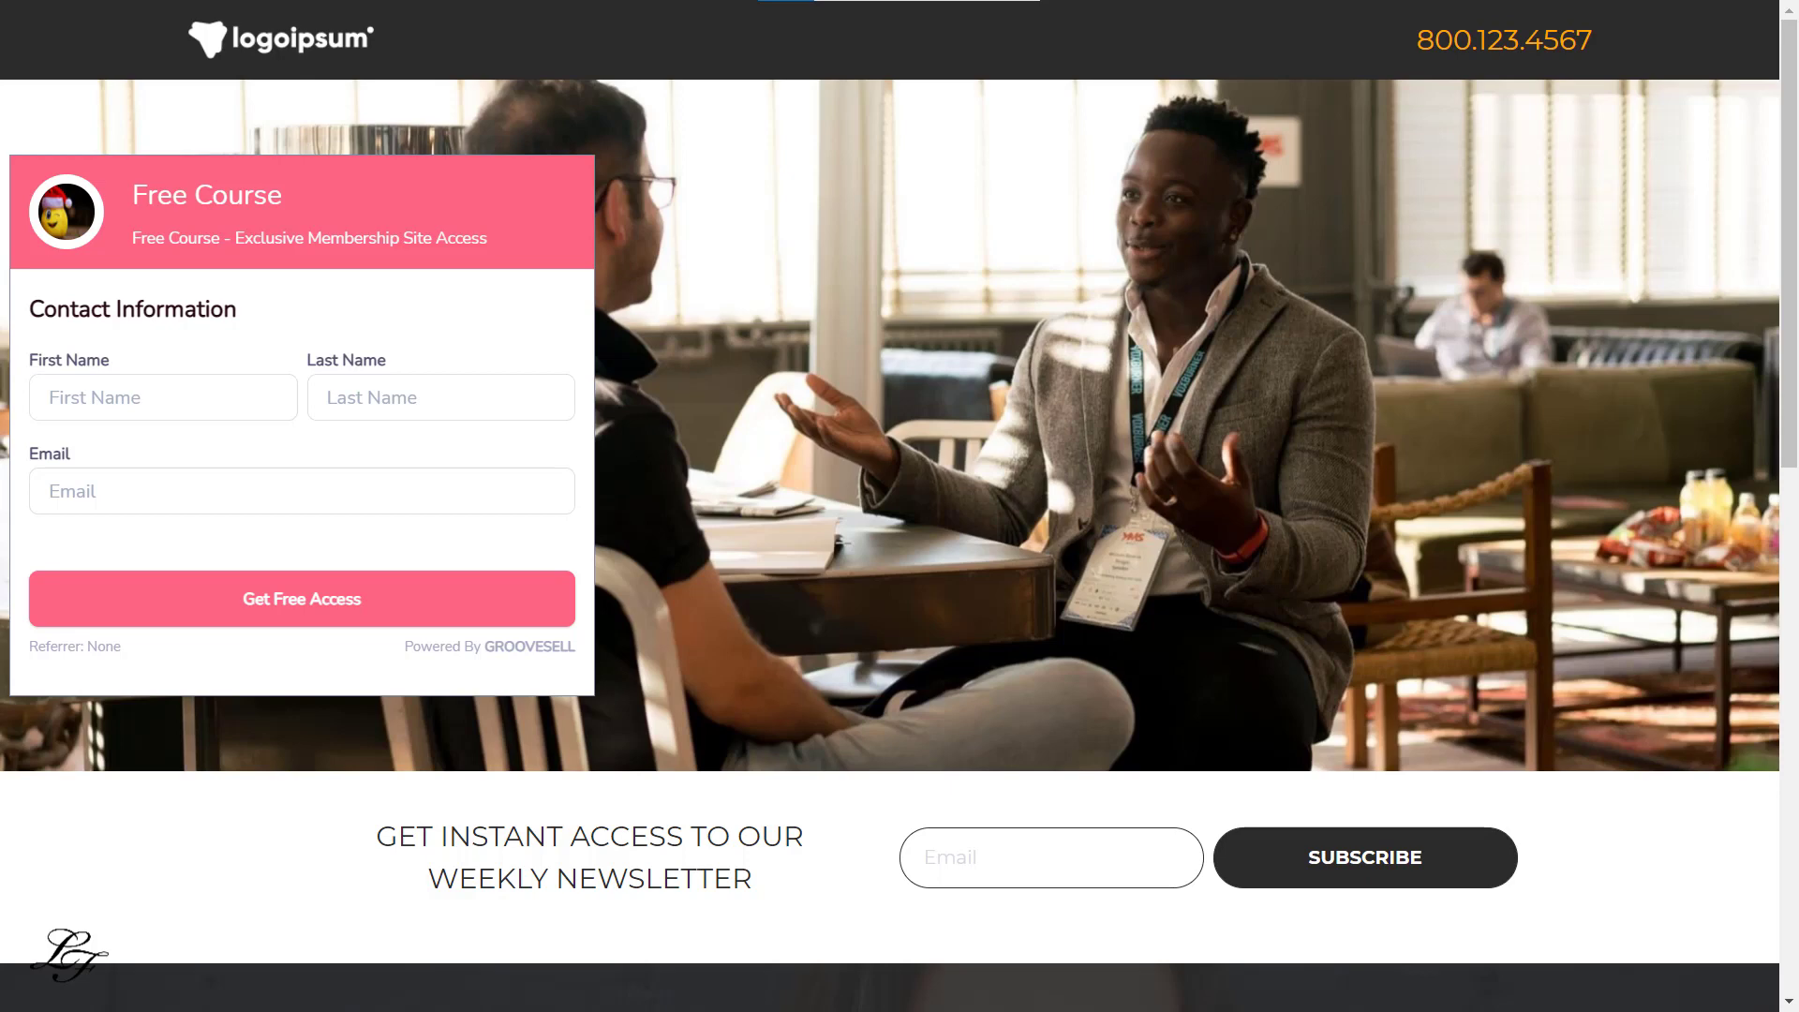
key(Escape)
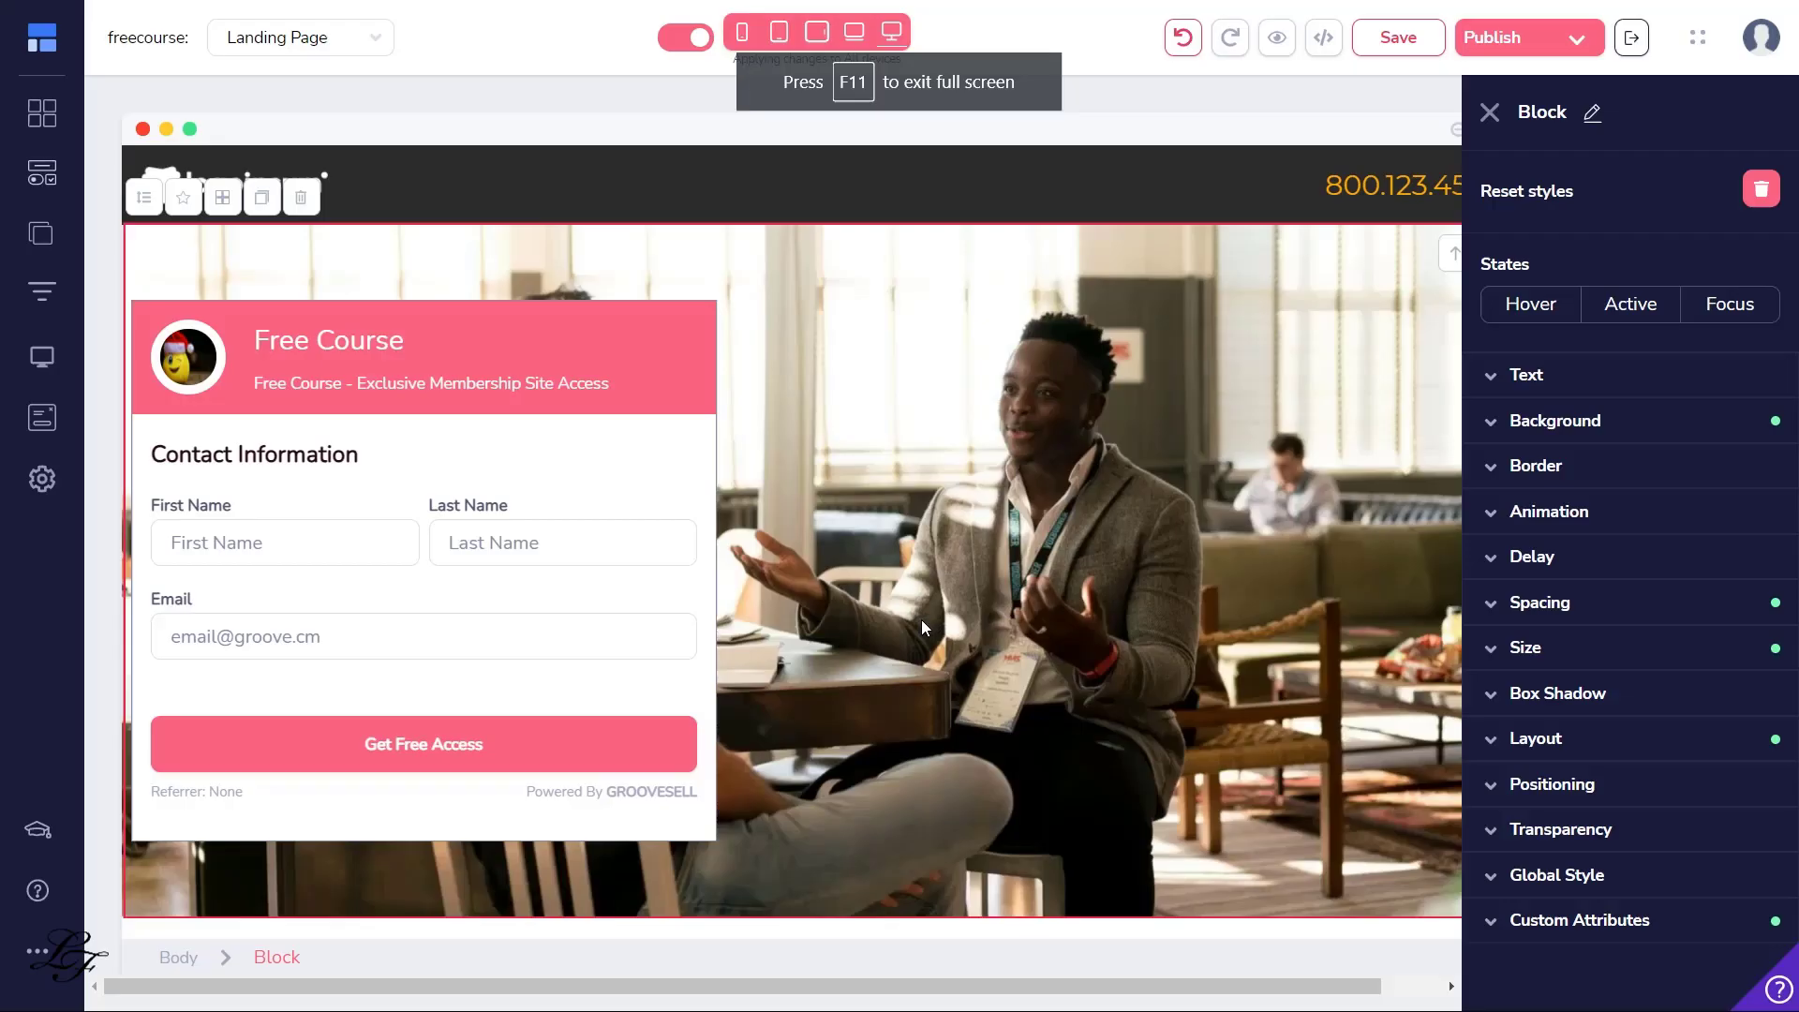
Step: Open the thankyou page and scroll through its 'Thanks For Signing Up!' message and sample welcome email
click(44, 236)
click(197, 258)
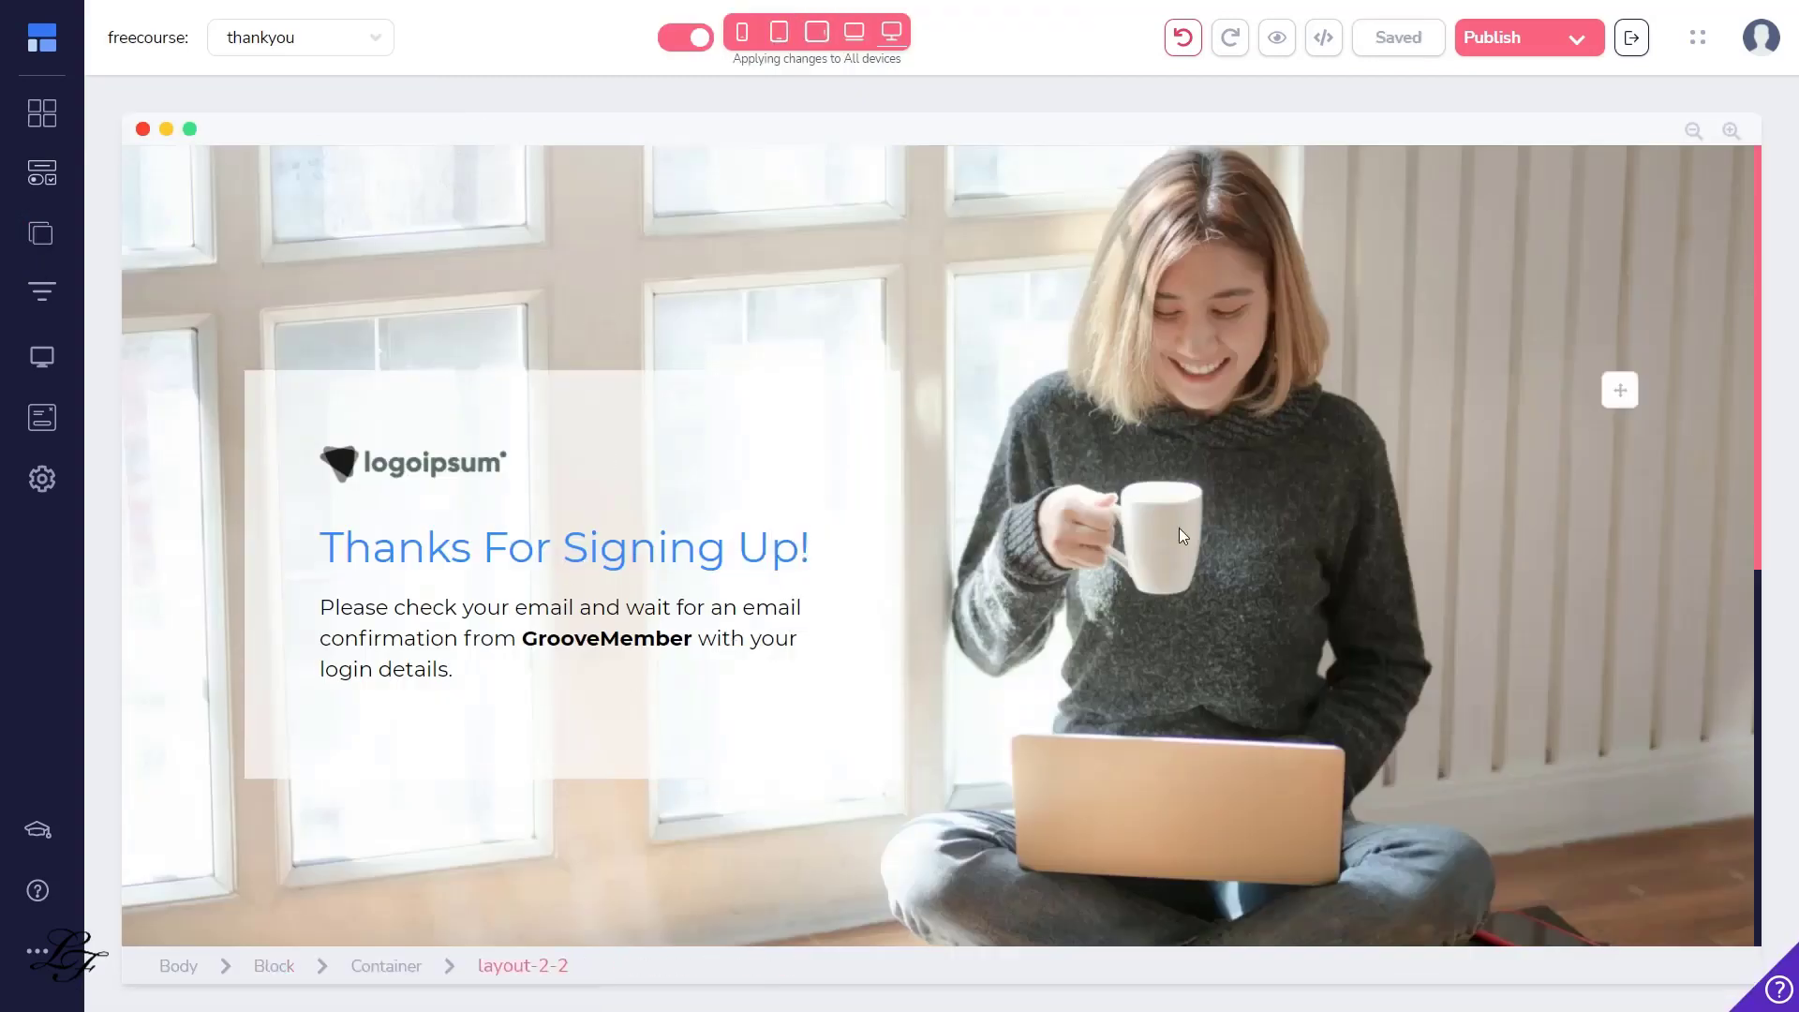
scroll(1500, 503, down, 4)
scroll(1501, 503, down, 3)
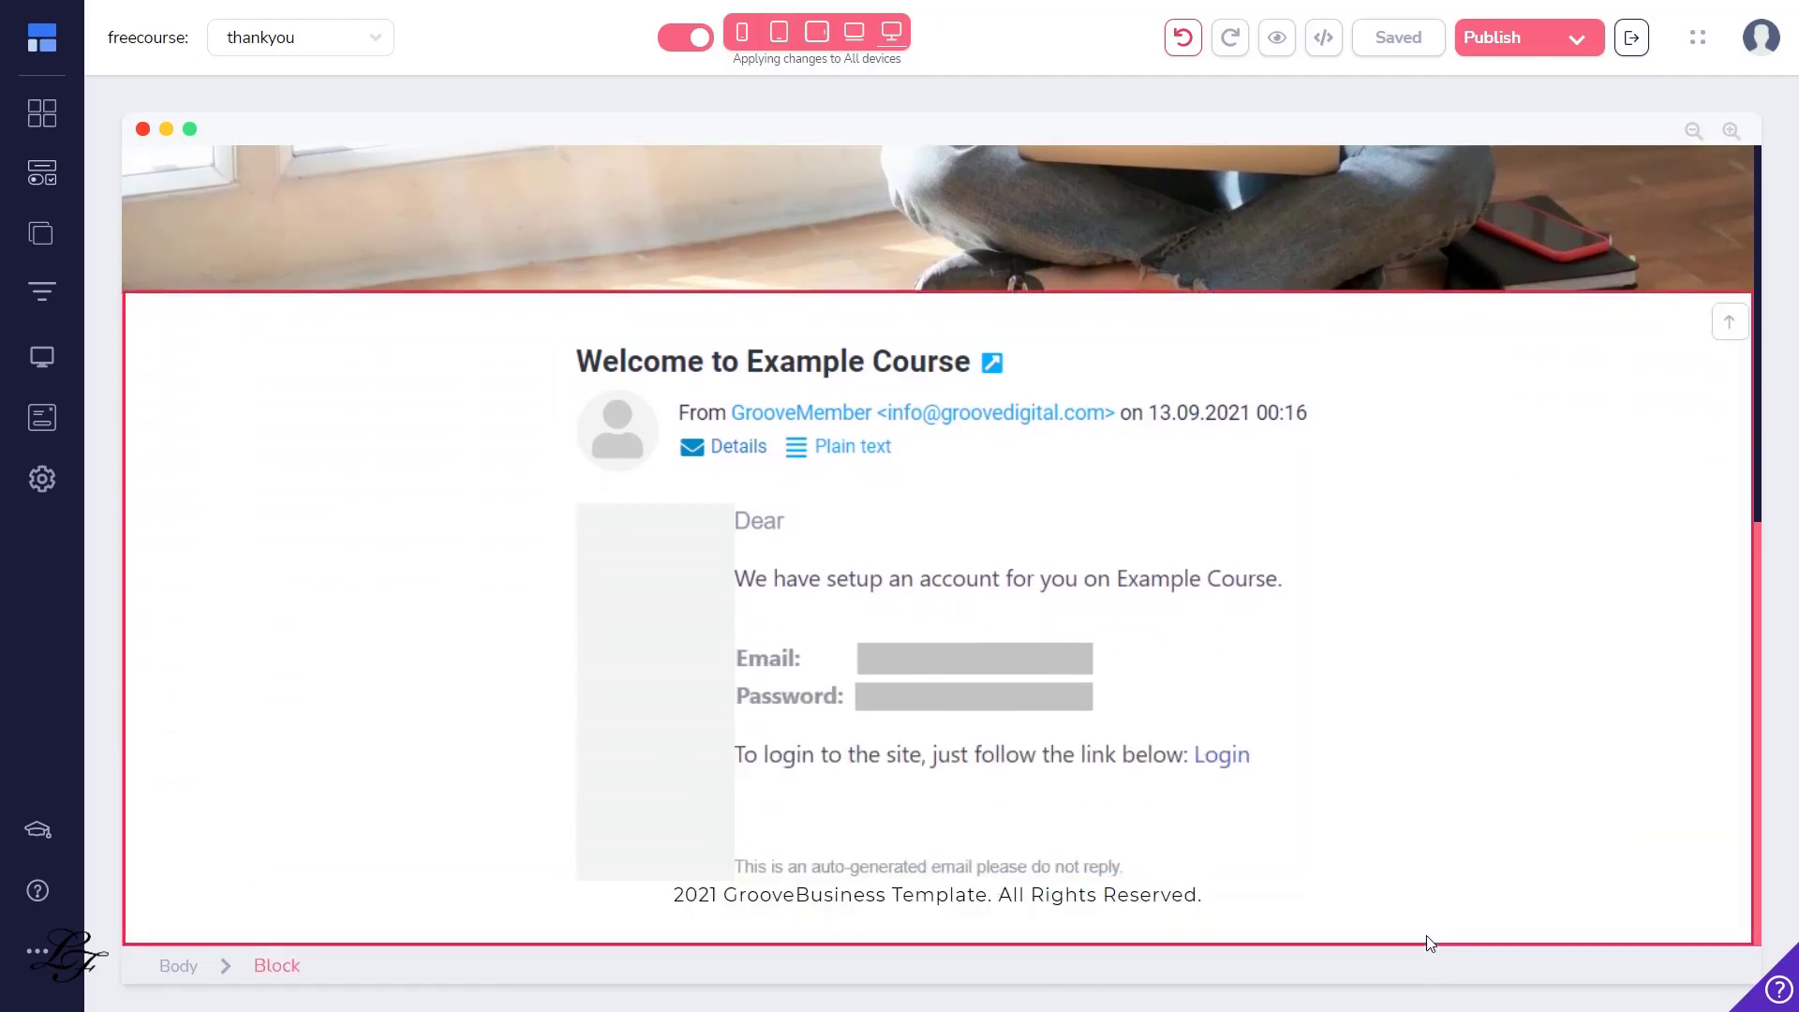
scroll(1429, 942, up, 8)
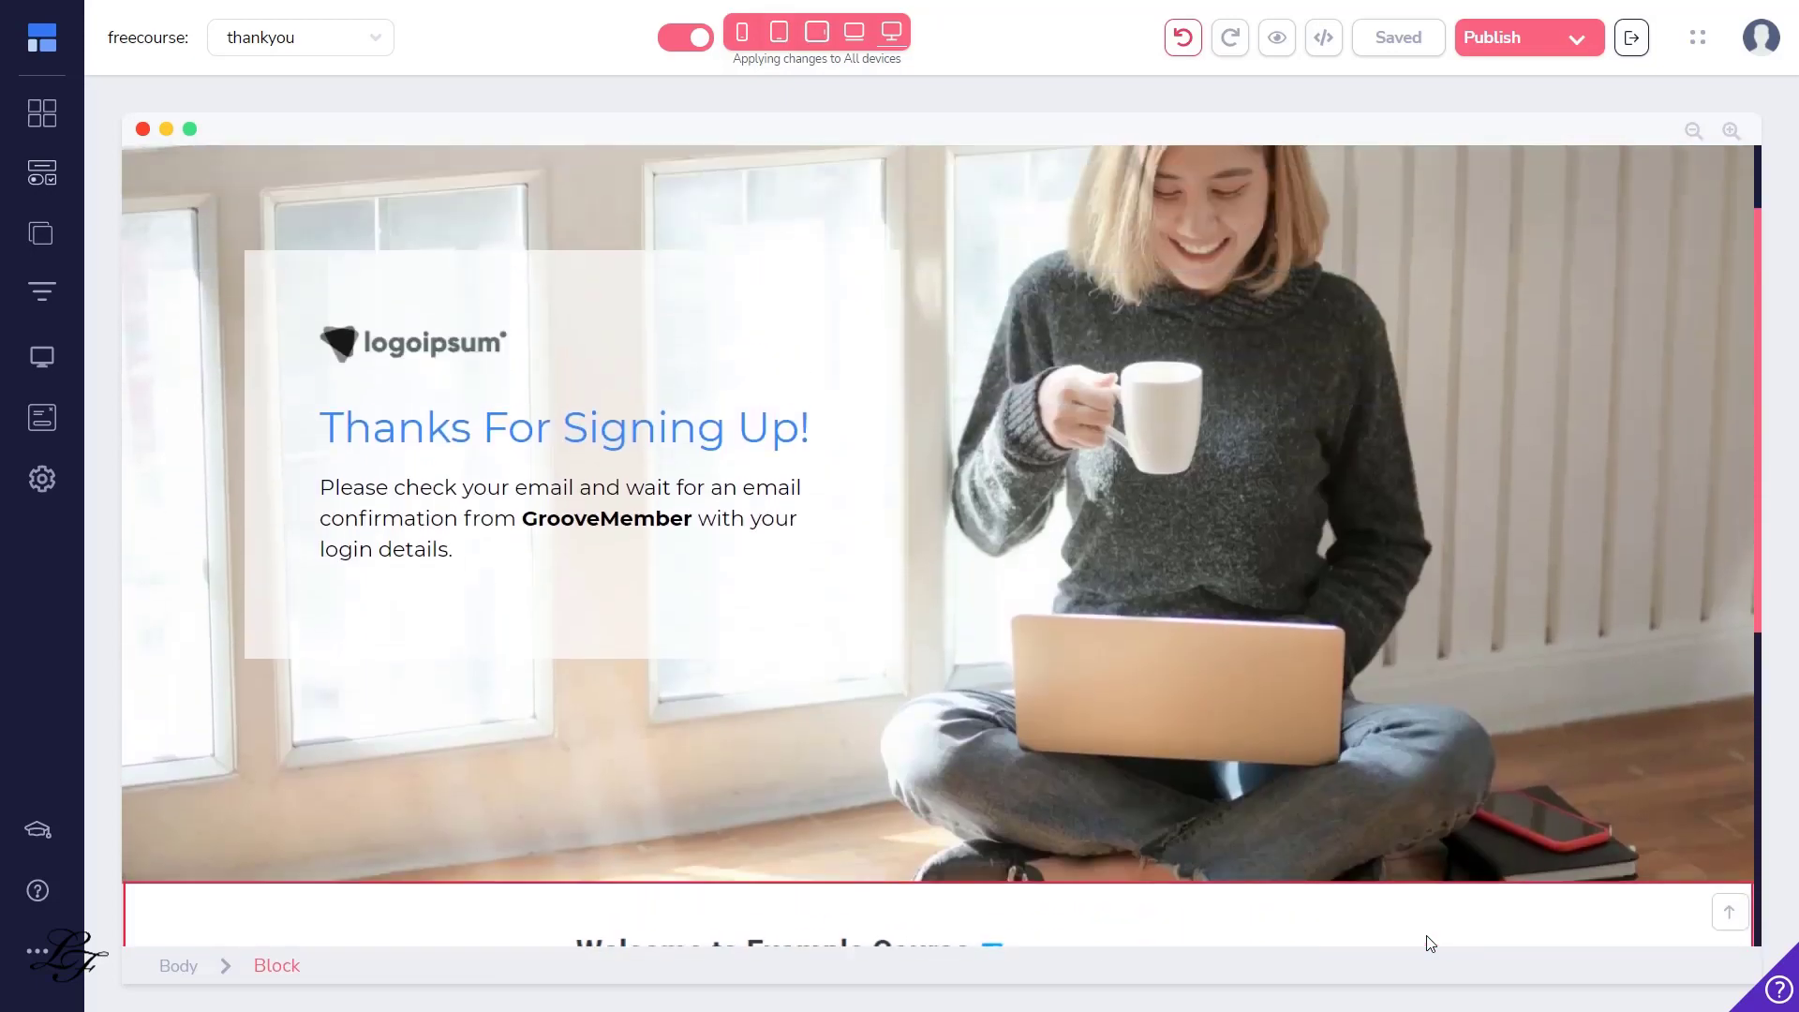